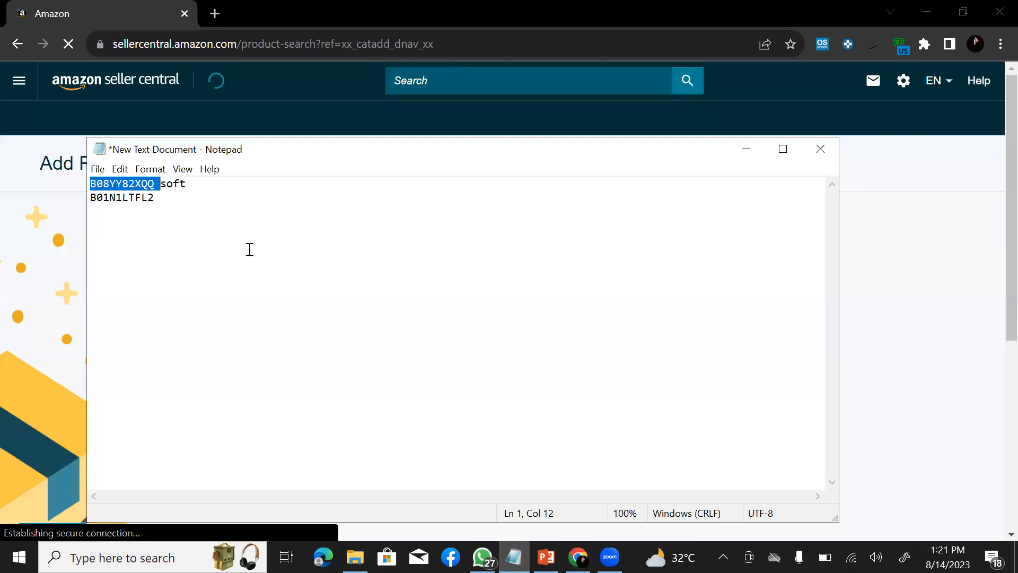
# - Search Amazon's catalog for the product with ASIN B08YY82XQQ
pyautogui.click(748, 149)
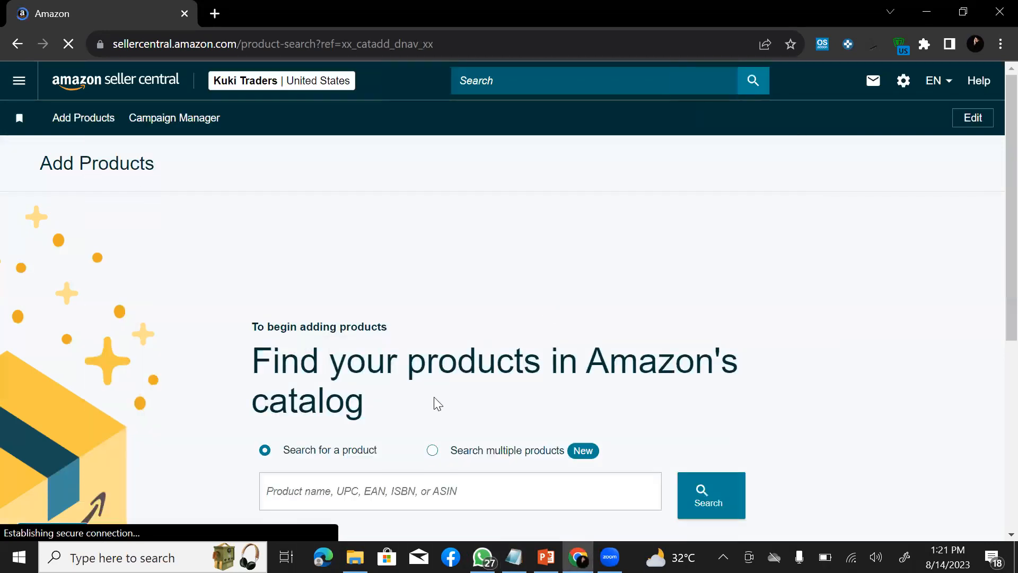
pyautogui.scroll(-5, 416, 475)
pyautogui.click(398, 255)
pyautogui.write('B08YY82XQQ')
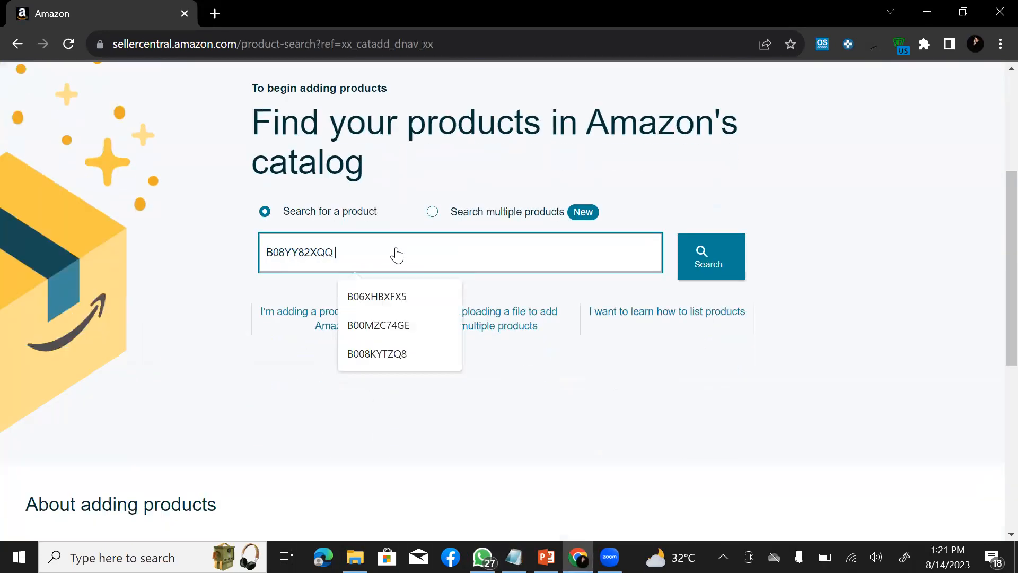
pyautogui.click(706, 259)
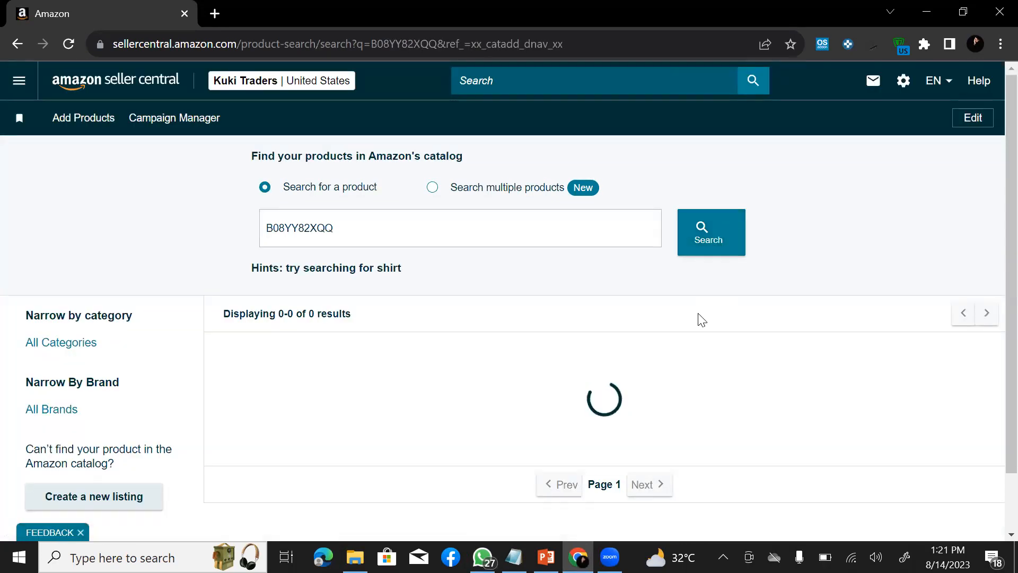
pyautogui.click(592, 219)
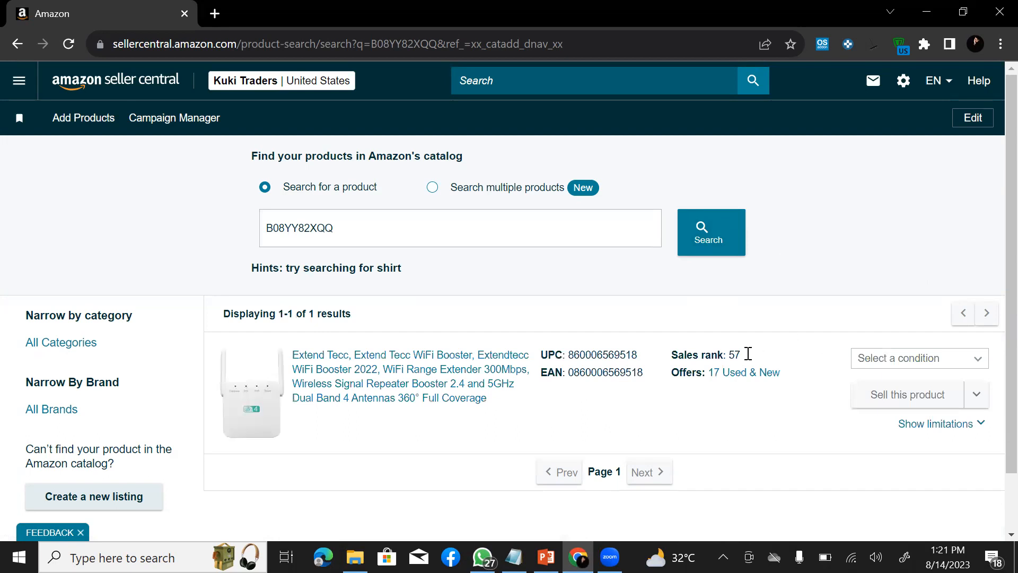
# - Select a condition for the Extend Tecc WiFi booster and open its offer form to sell the product
pyautogui.click(896, 358)
pyautogui.click(886, 383)
pyautogui.click(886, 395)
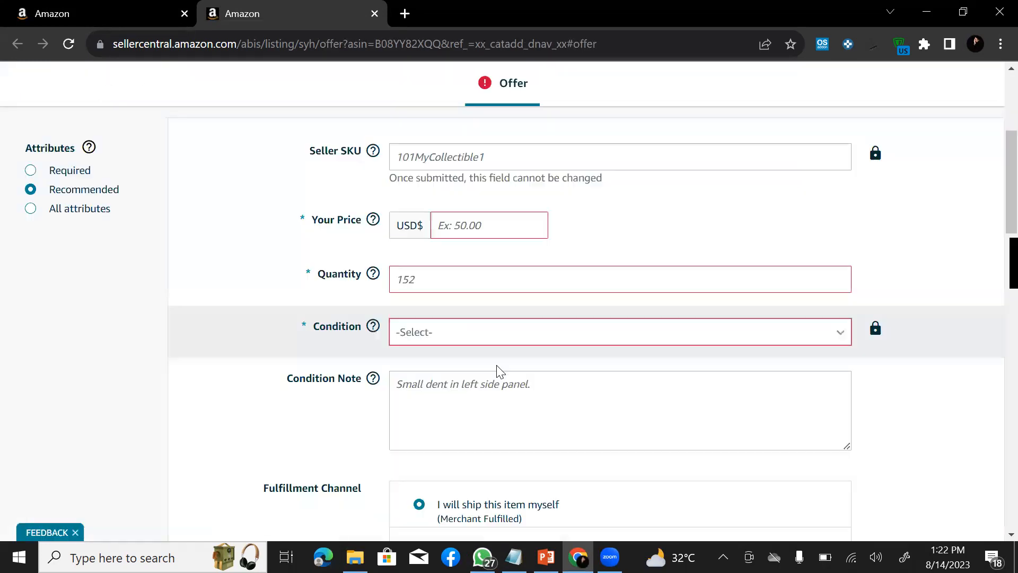
# - Enter aqverse01 as the Seller SKU and set the offer price to USD 50
pyautogui.click(475, 155)
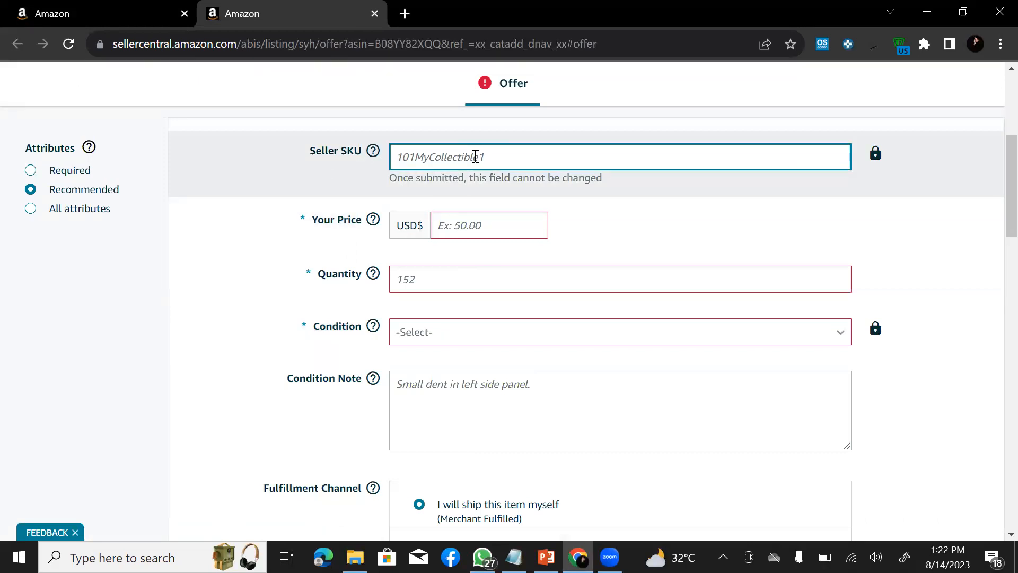
pyautogui.write('aqverse01')
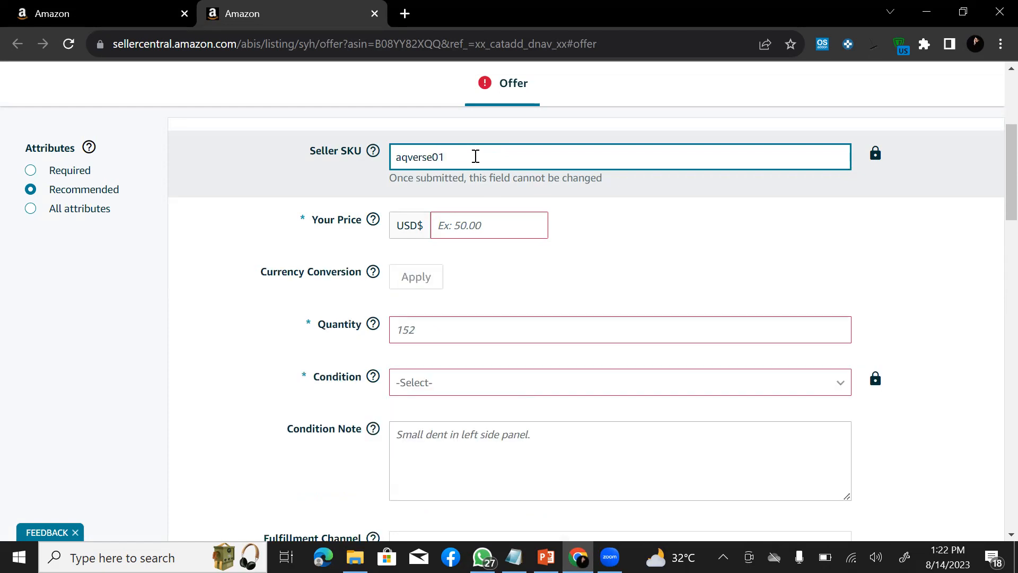
pyautogui.click(493, 225)
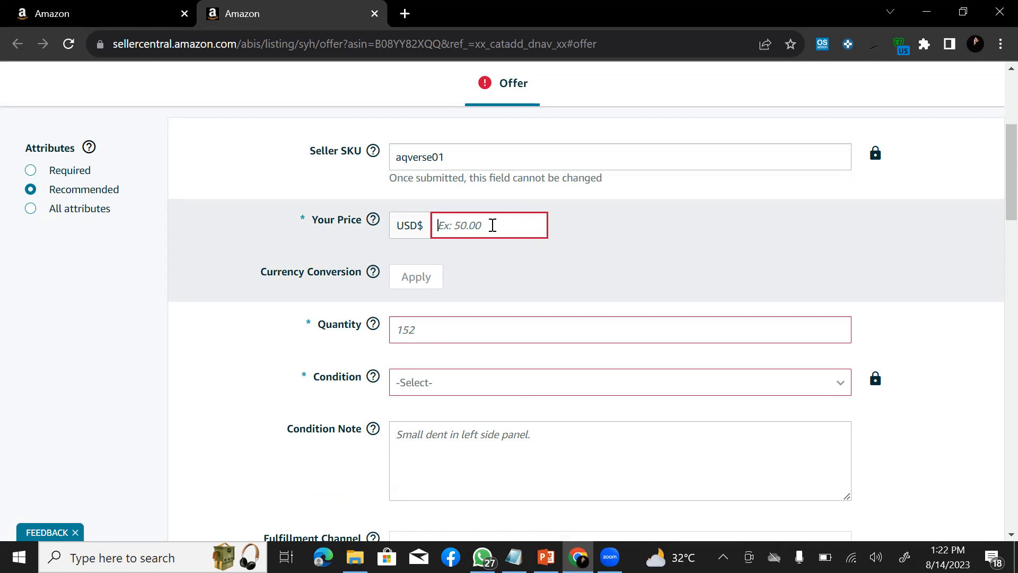
pyautogui.click(492, 225)
pyautogui.write('5')
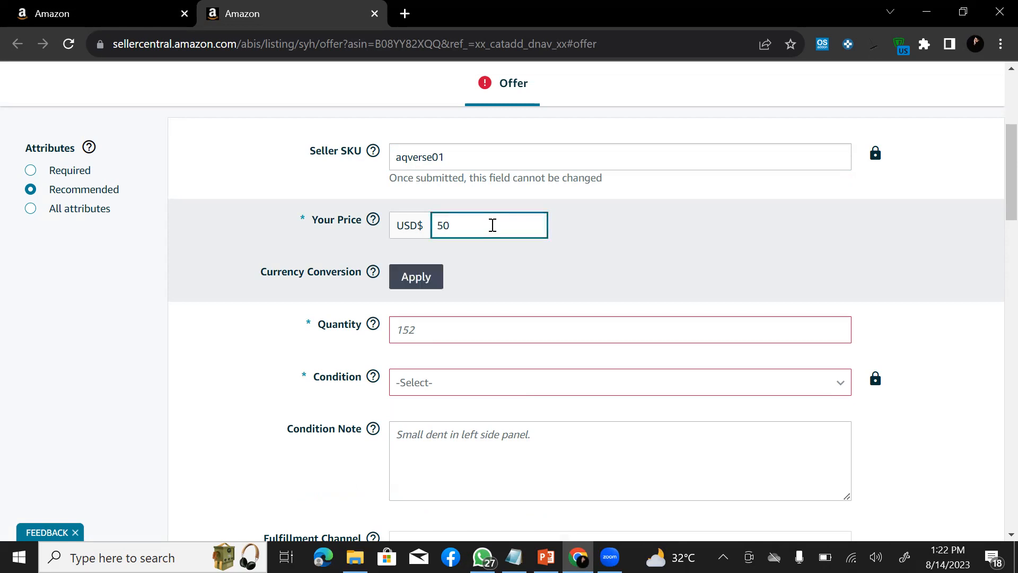
pyautogui.write('0')
pyautogui.click(551, 280)
# - Set the offer's quantity to 20
pyautogui.moveTo(374, 272)
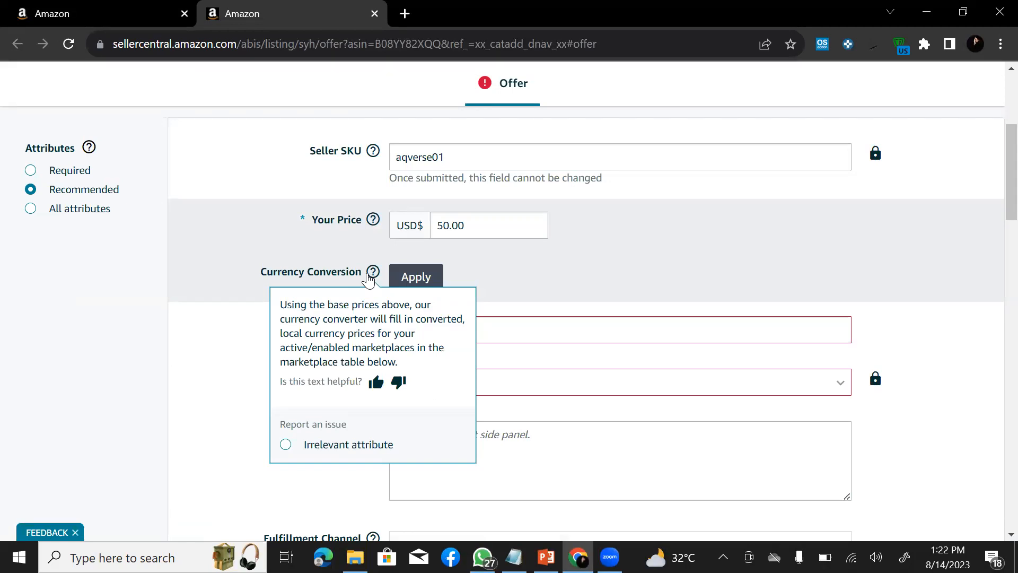
pyautogui.click(466, 332)
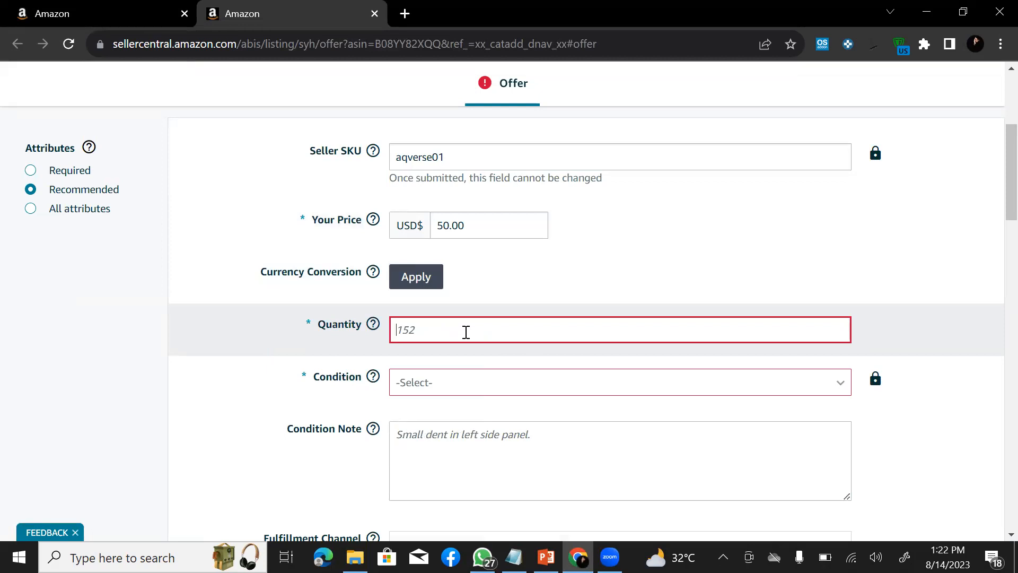
pyautogui.write('20')
# - Set the condition to New and choose the Fulfilled by Amazon fulfillment channel
pyautogui.click(472, 382)
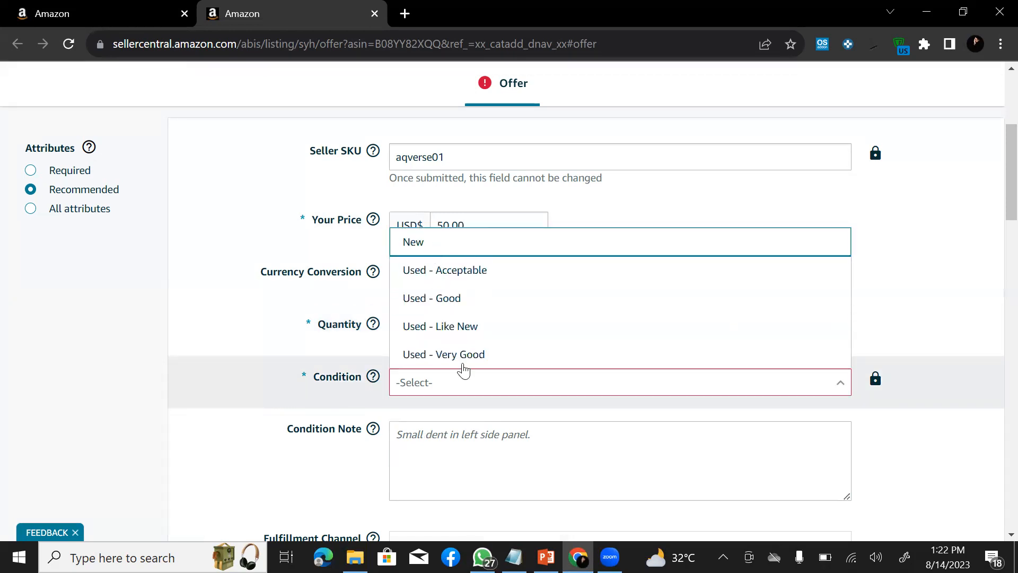
pyautogui.press('Return')
pyautogui.scroll(-3, 464, 489)
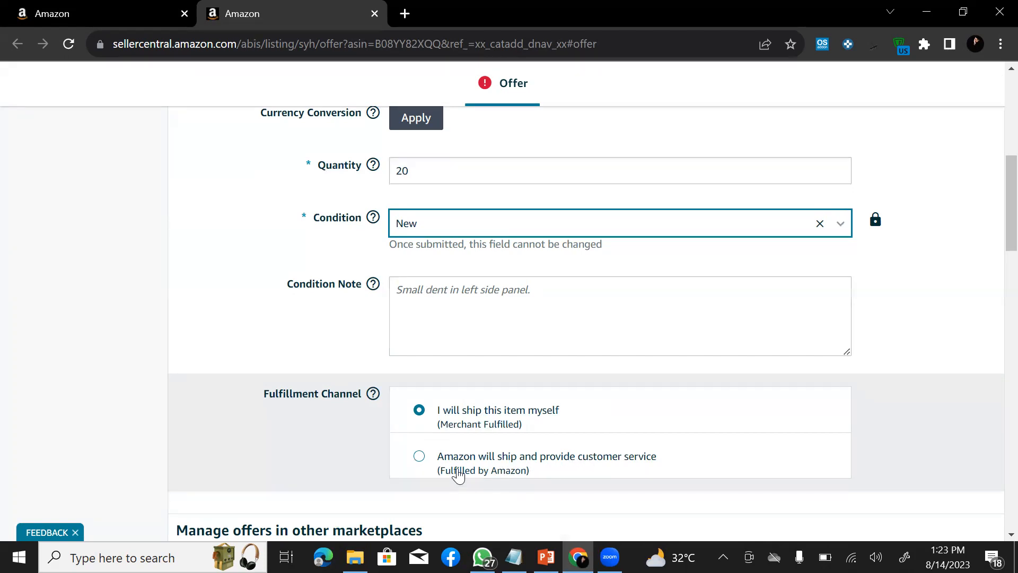
pyautogui.click(422, 459)
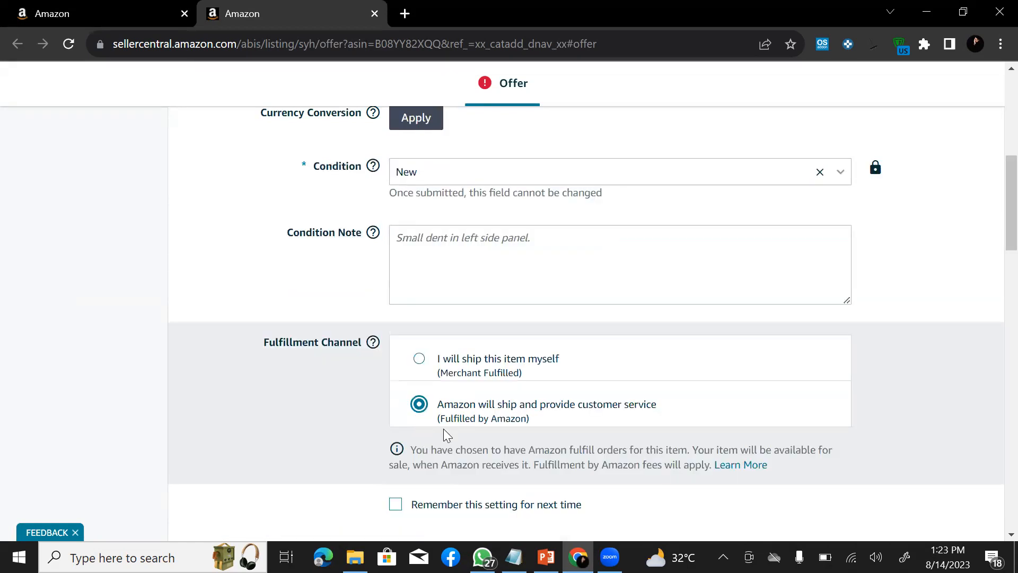
# - Turn off the offer for the Mexico marketplace
pyautogui.scroll(-6, 443, 428)
pyautogui.scroll(-1, 407, 411)
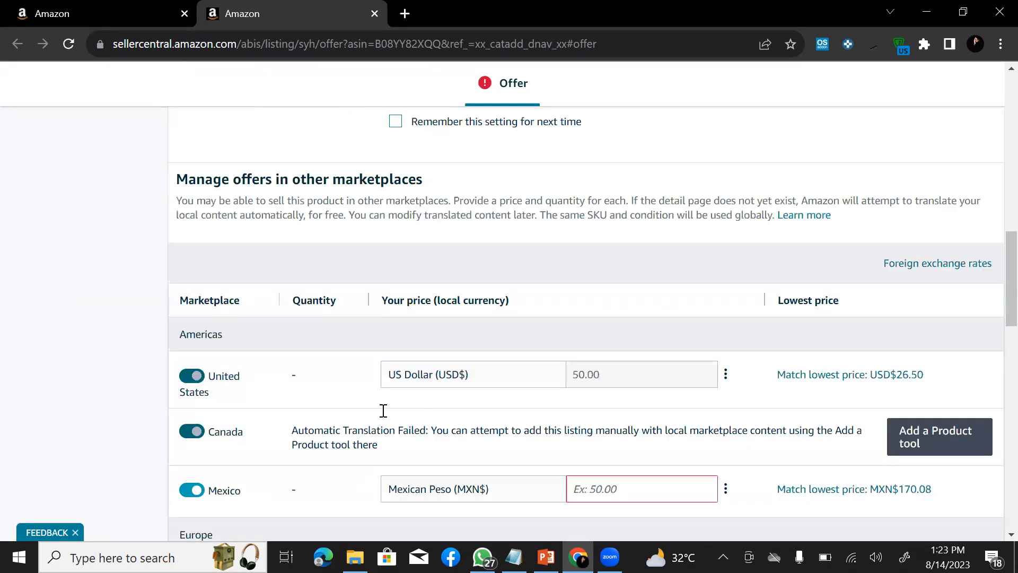
pyautogui.scroll(-3, 548, 395)
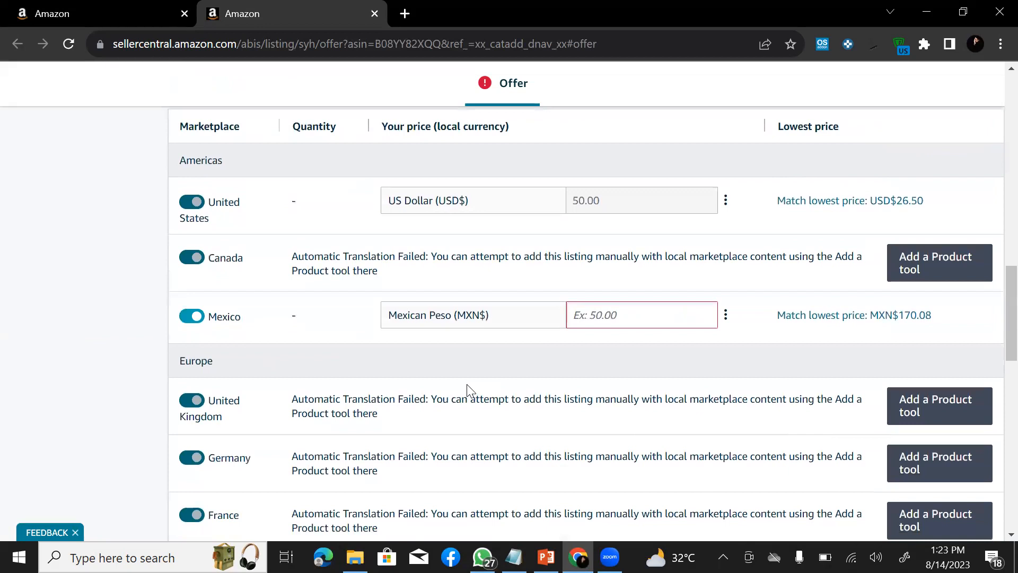
pyautogui.scroll(-5, 467, 386)
pyautogui.scroll(3, 464, 388)
pyautogui.click(194, 237)
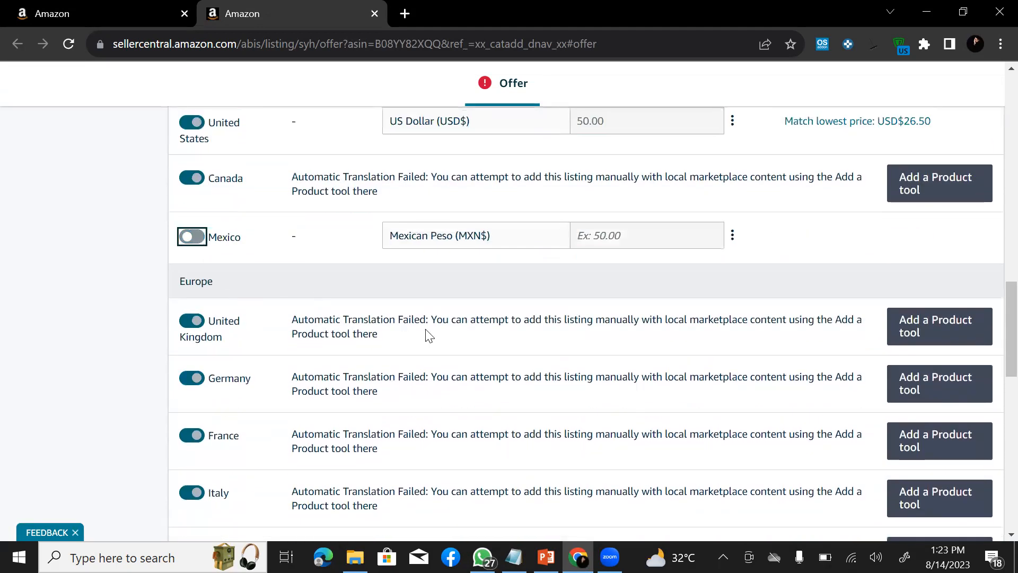
# - Turn off the offers for the Japan and Australia marketplaces
pyautogui.scroll(-2, 705, 348)
pyautogui.scroll(2, 557, 342)
pyautogui.scroll(-1, 464, 331)
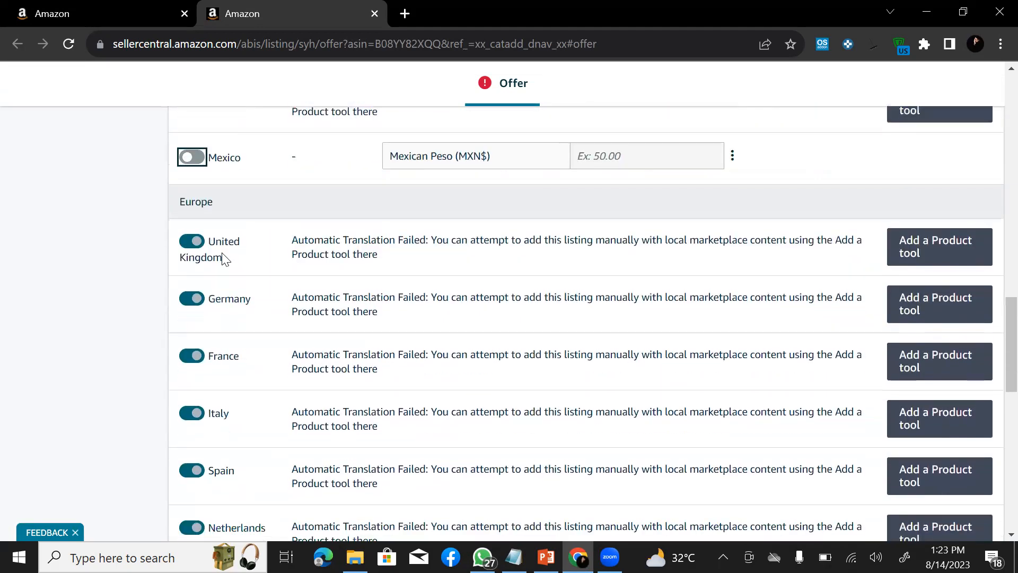
pyautogui.scroll(3, 223, 257)
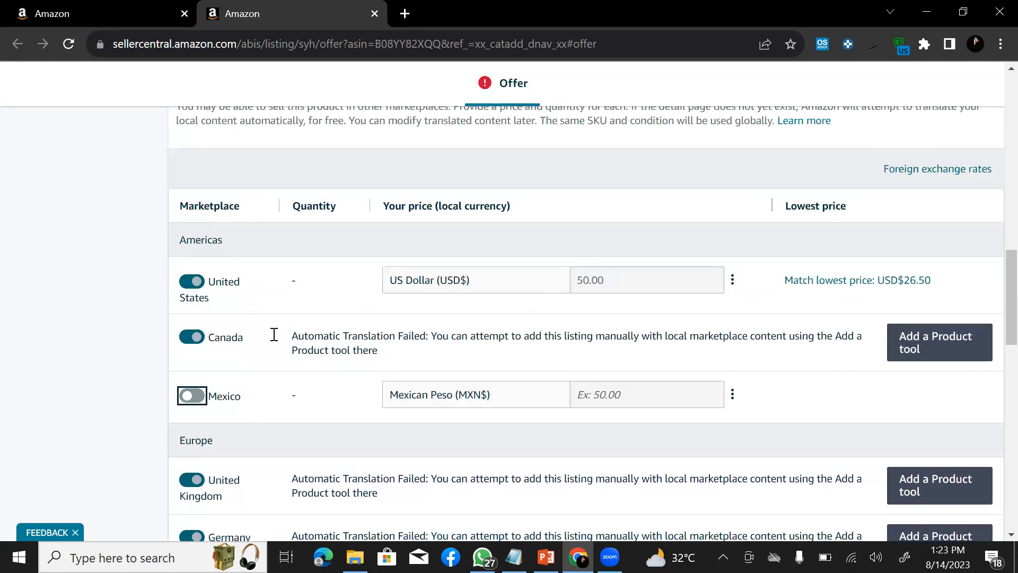
pyautogui.scroll(-5, 636, 353)
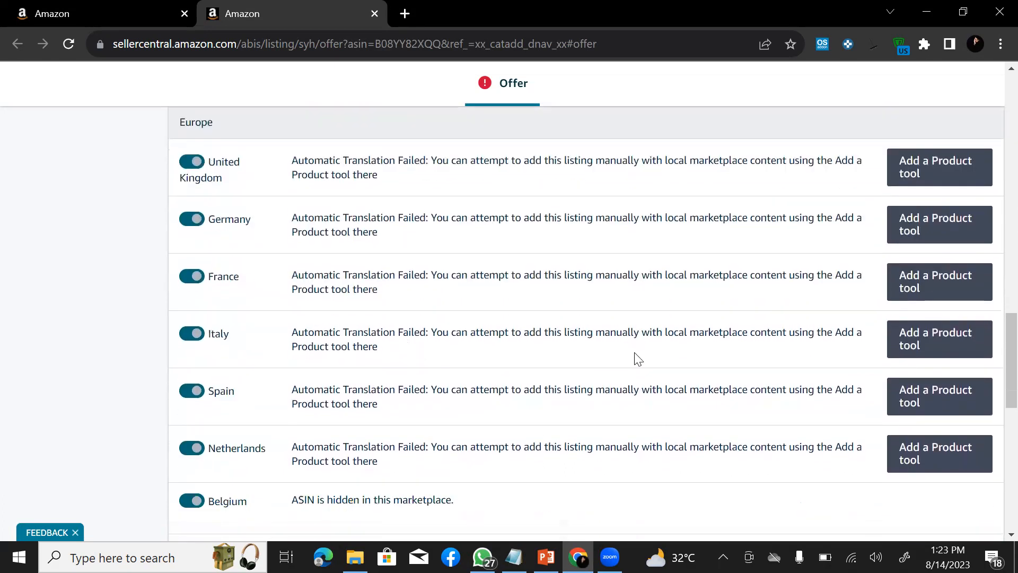
pyautogui.scroll(-2, 638, 359)
pyautogui.scroll(3, 638, 359)
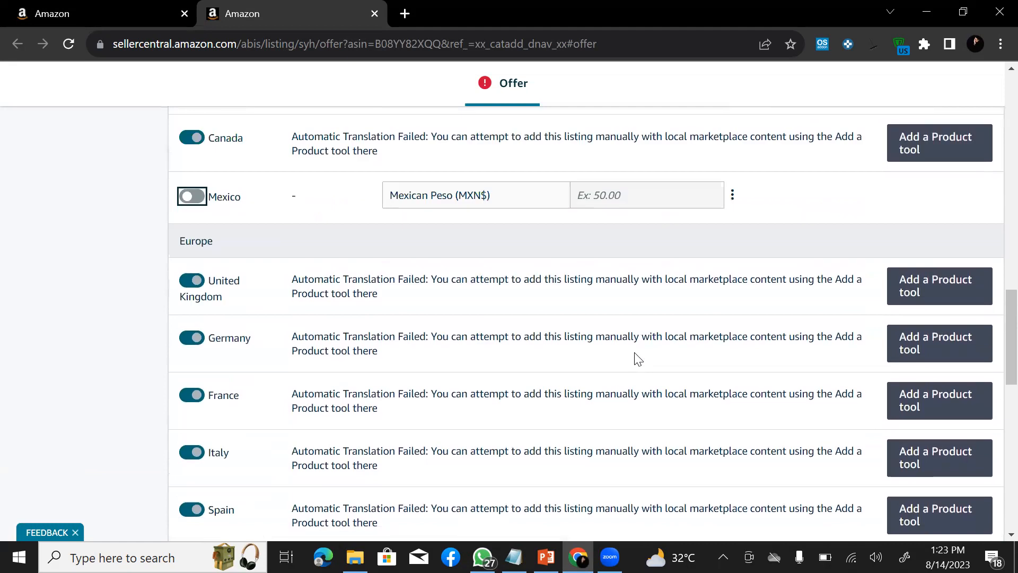
pyautogui.scroll(-5, 638, 360)
pyautogui.scroll(-4, 638, 359)
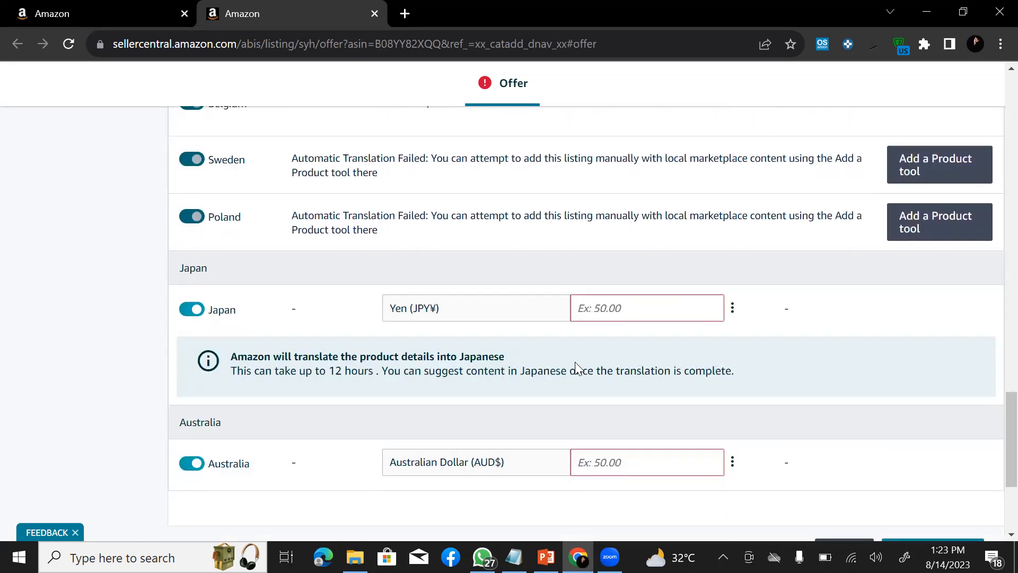
pyautogui.click(199, 312)
pyautogui.click(195, 465)
pyautogui.click(192, 312)
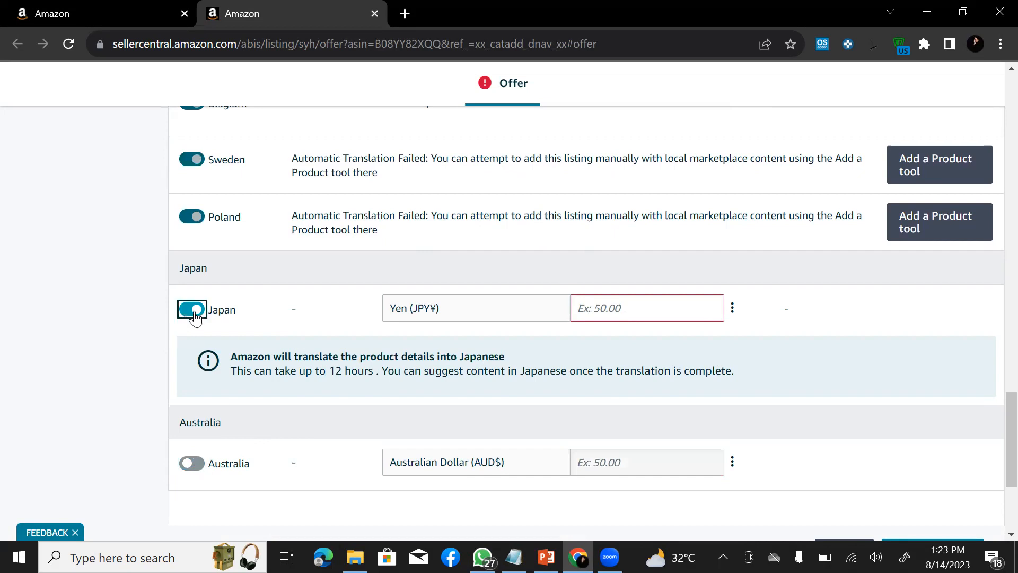
# - Review the offer form and submit it with Save and finish
pyautogui.scroll(-3, 477, 386)
pyautogui.scroll(3, 675, 381)
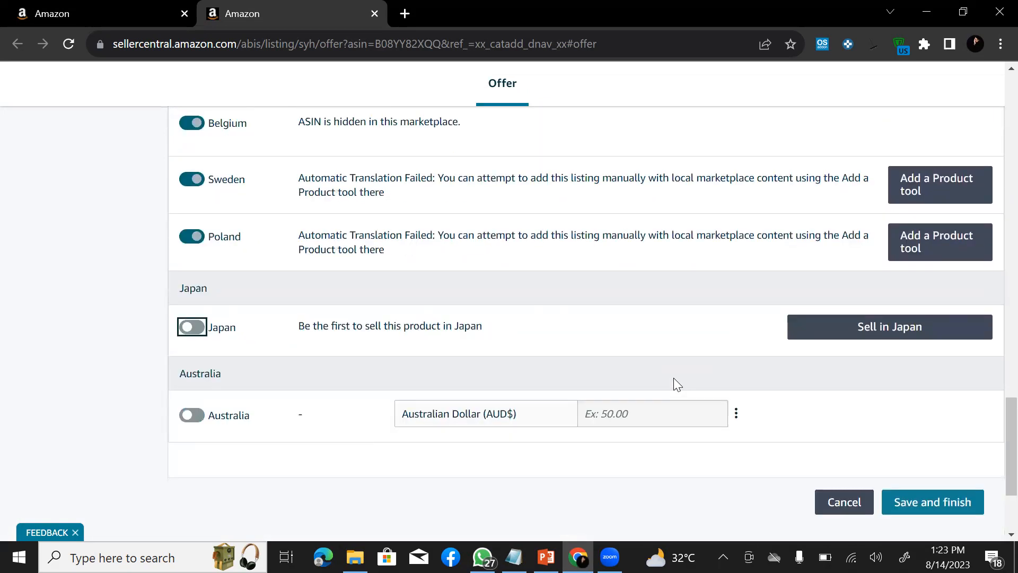
pyautogui.scroll(5, 673, 377)
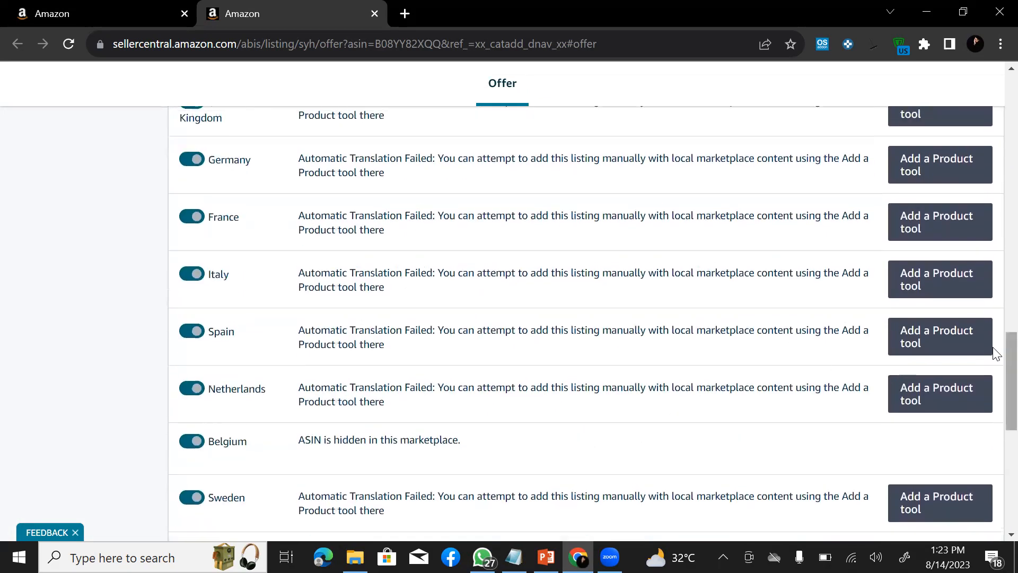
pyautogui.scroll(15, 994, 318)
pyautogui.scroll(-7, 995, 276)
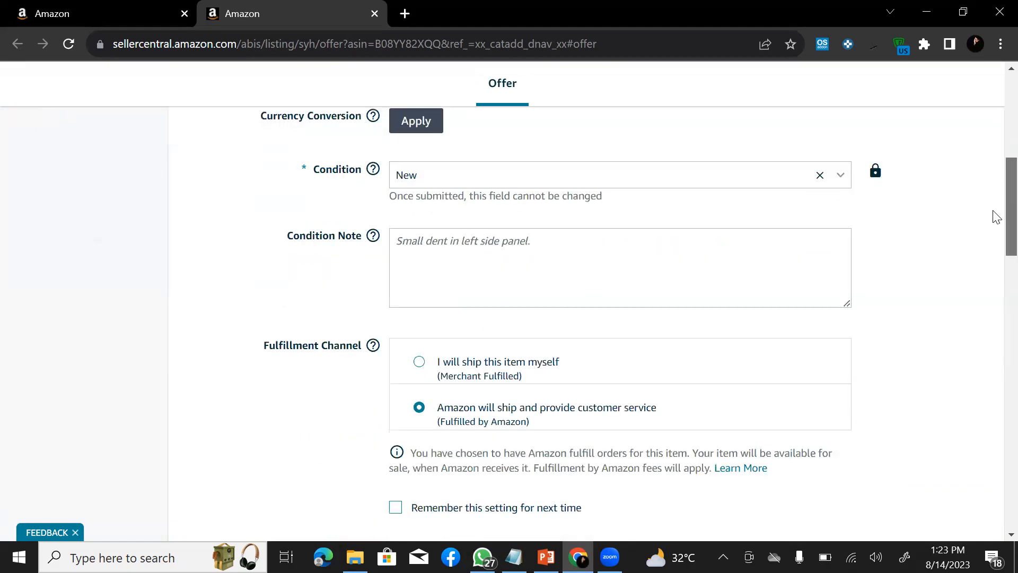
pyautogui.scroll(-18, 995, 280)
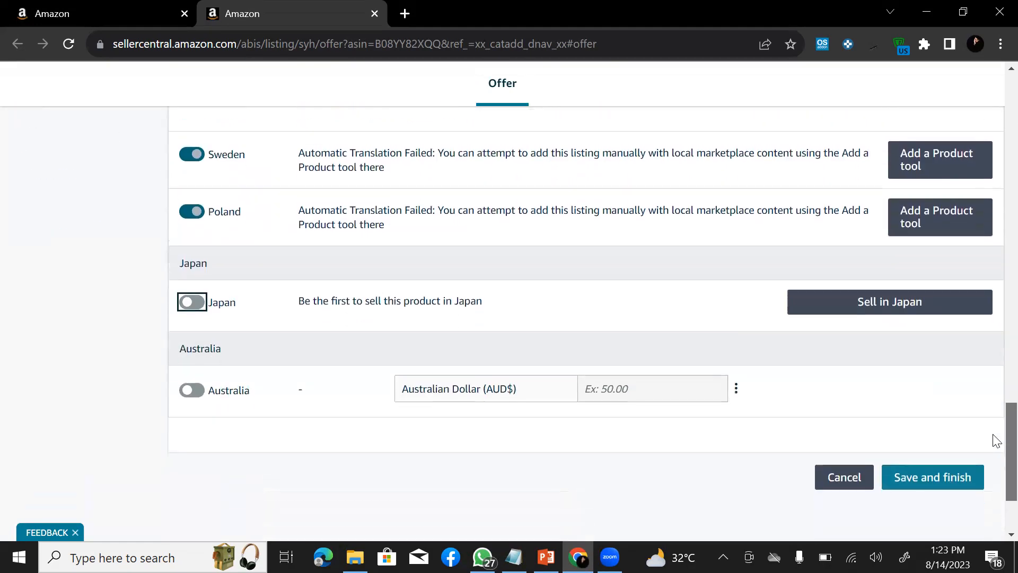
pyautogui.click(927, 438)
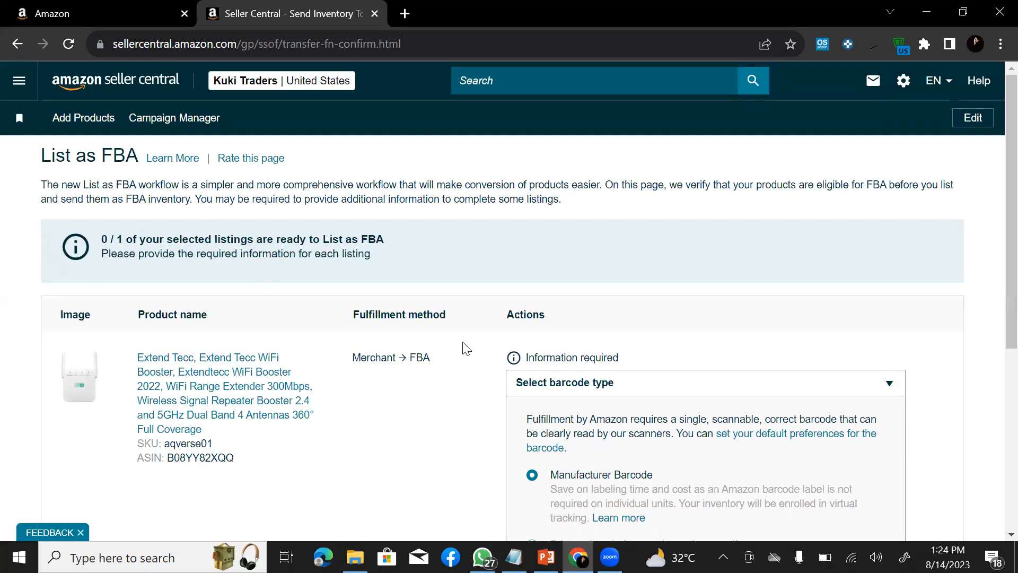
# - Choose "Print and apply Amazon barcodes myself" as the listing's barcode type and confirm it
pyautogui.scroll(-4, 399, 419)
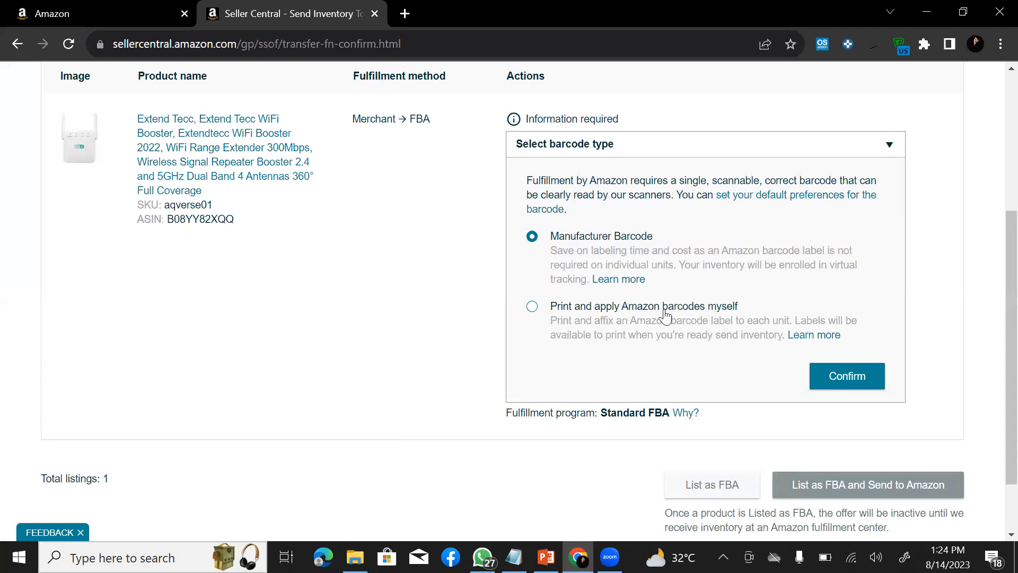
pyautogui.click(532, 307)
pyautogui.scroll(3, 506, 368)
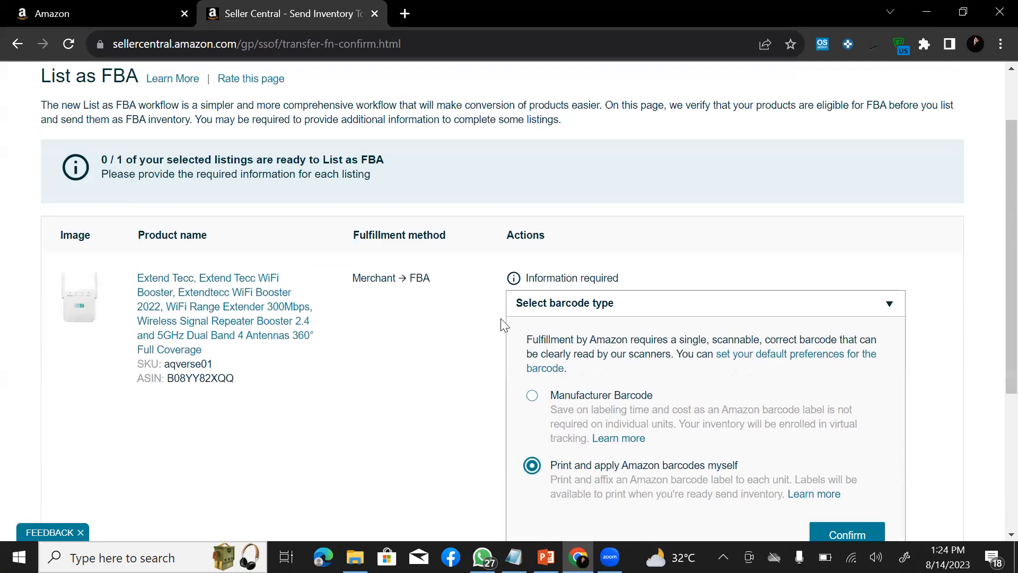
pyautogui.scroll(-3, 438, 354)
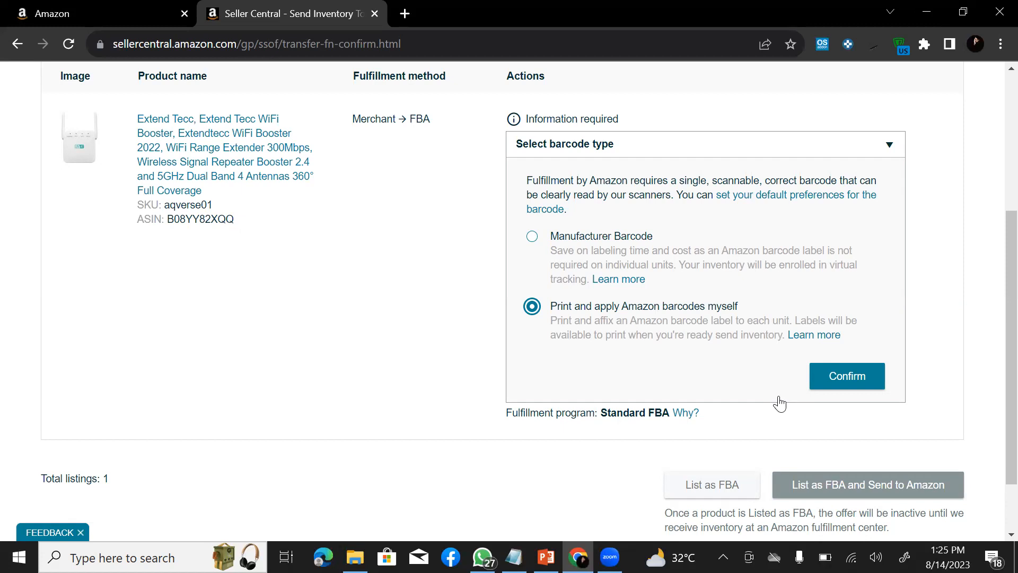
pyautogui.click(843, 371)
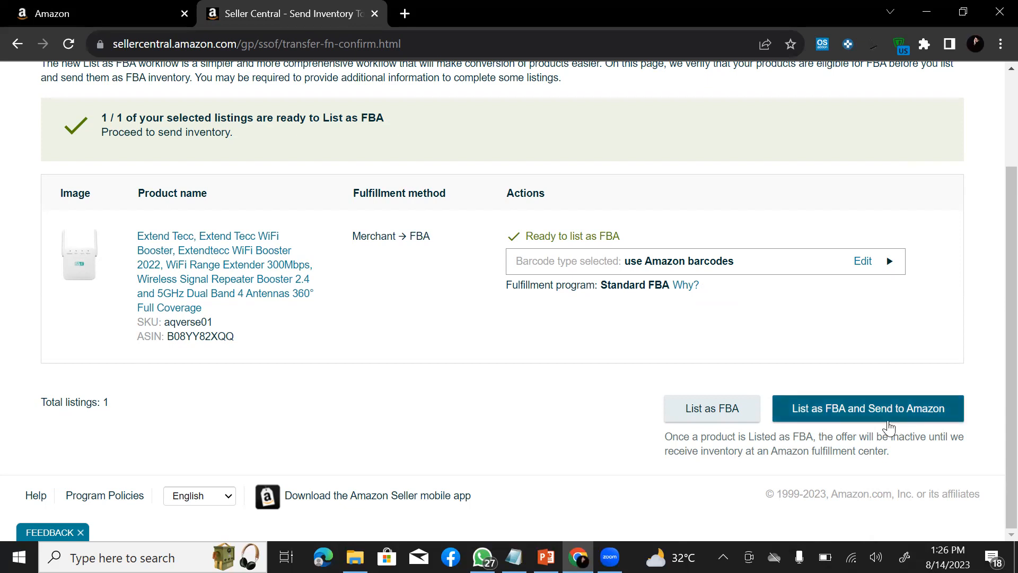
# - List the product as FBA and proceed to the Send to Amazon shipment workflow
pyautogui.click(882, 420)
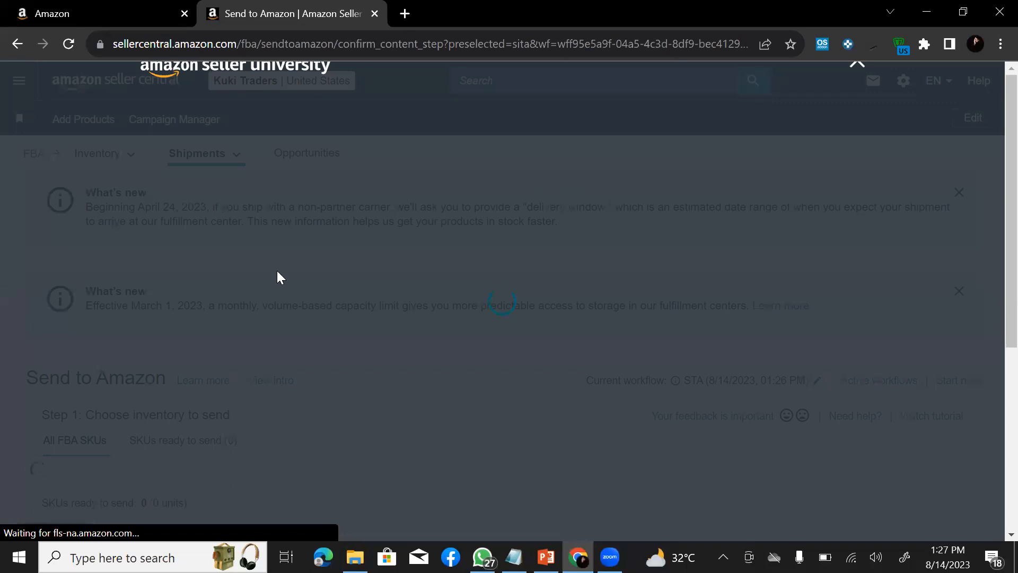
pyautogui.scroll(-5, 583, 318)
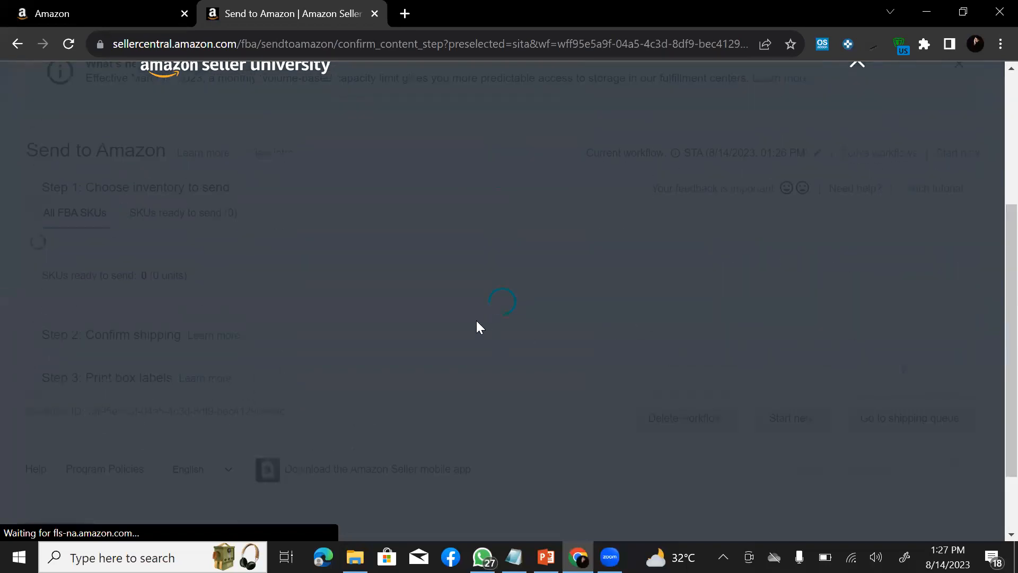
pyautogui.scroll(2, 476, 322)
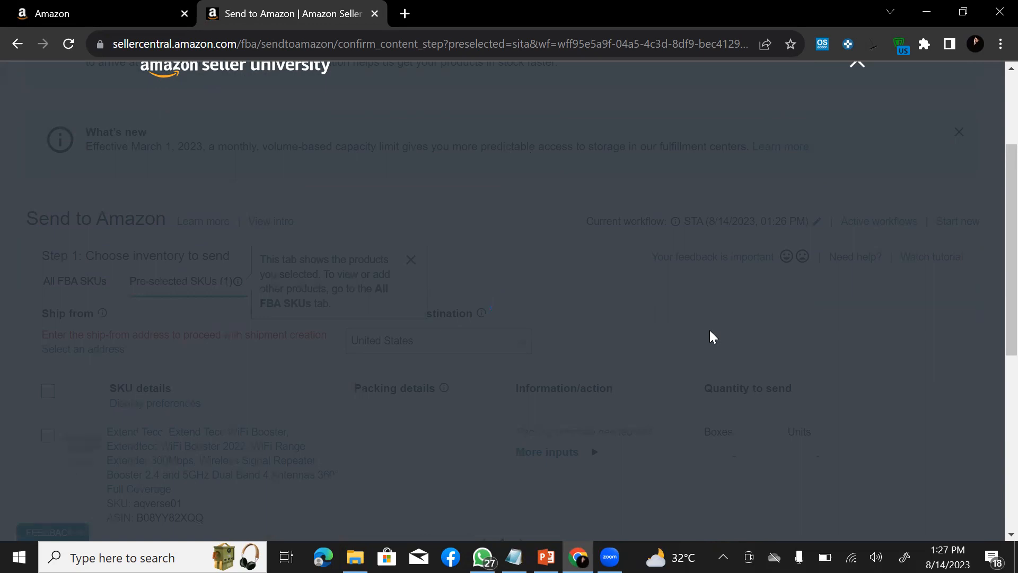
# - Dismiss the Amazon Seller University introduction covering the Send to Amazon page
pyautogui.scroll(3, 627, 379)
pyautogui.scroll(-3, 627, 379)
pyautogui.scroll(1, 583, 360)
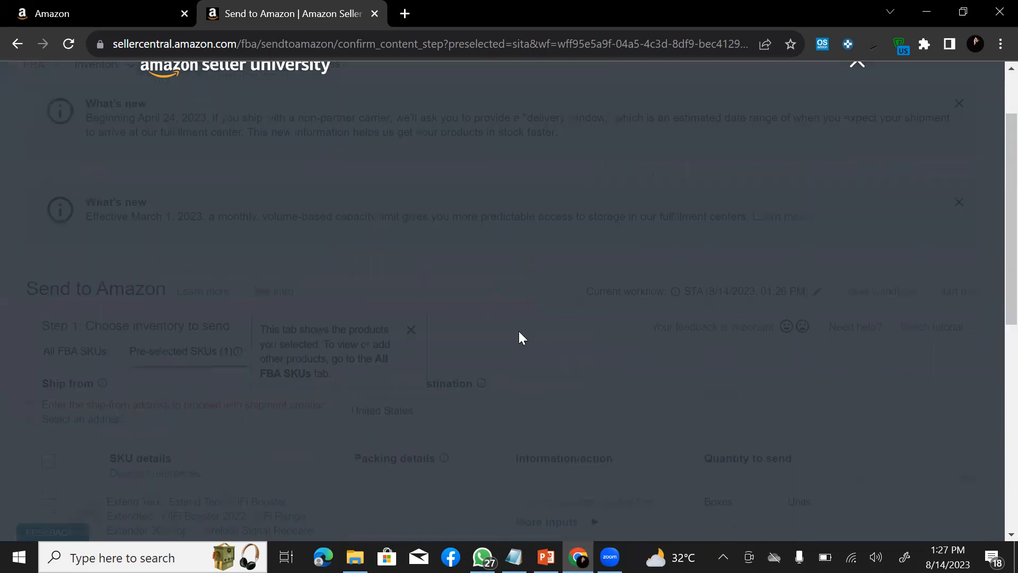
pyautogui.scroll(2, 520, 337)
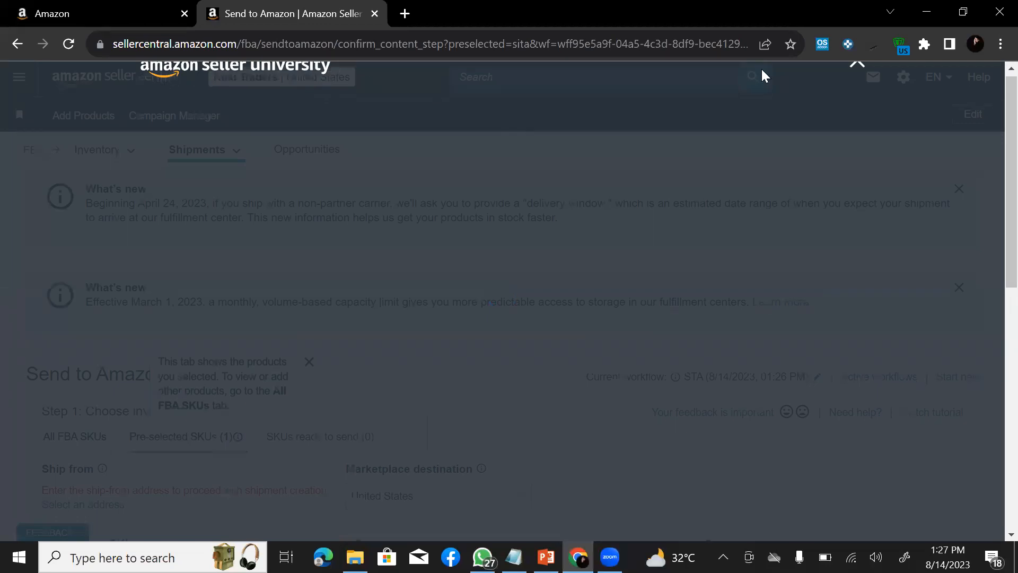
pyautogui.click(854, 66)
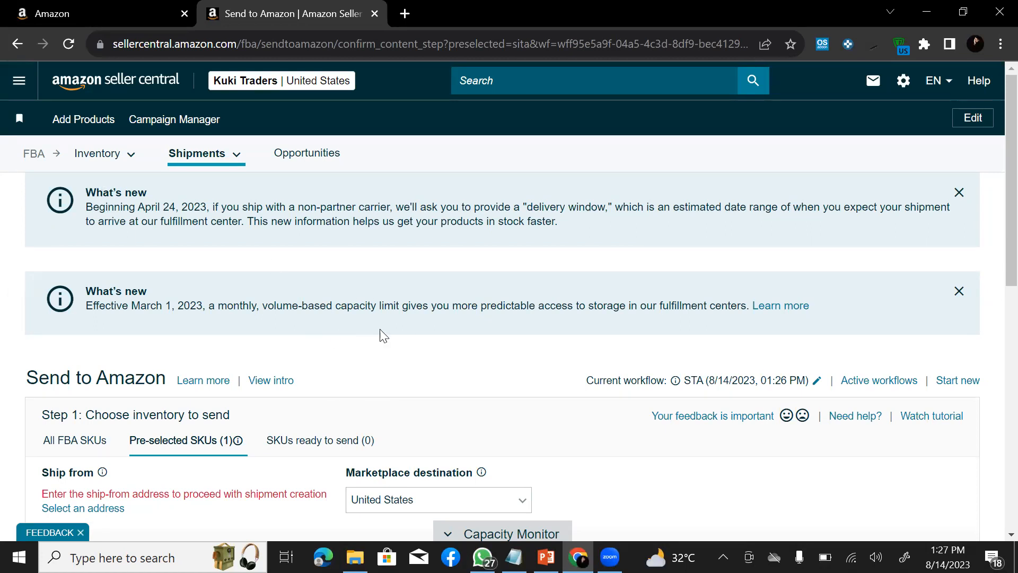
# - Examine the Send to Amazon workflow, from the inventory choice and ship-from requirement to the shipping and box label steps
pyautogui.scroll(-1, 381, 336)
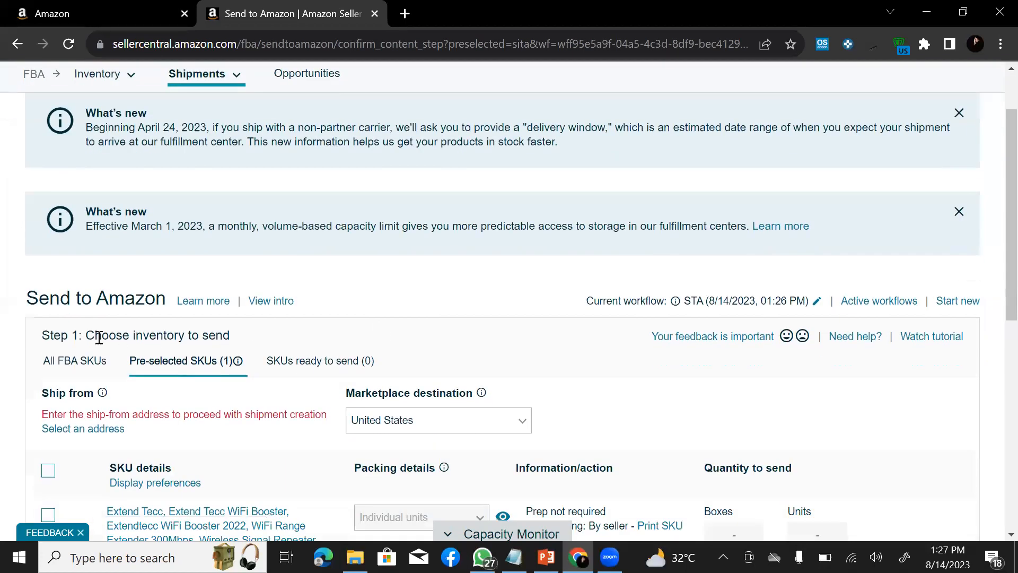
pyautogui.moveTo(88, 335); pyautogui.dragTo(268, 332)
pyautogui.click(334, 291)
pyautogui.scroll(-1, 342, 384)
pyautogui.scroll(-5, 342, 384)
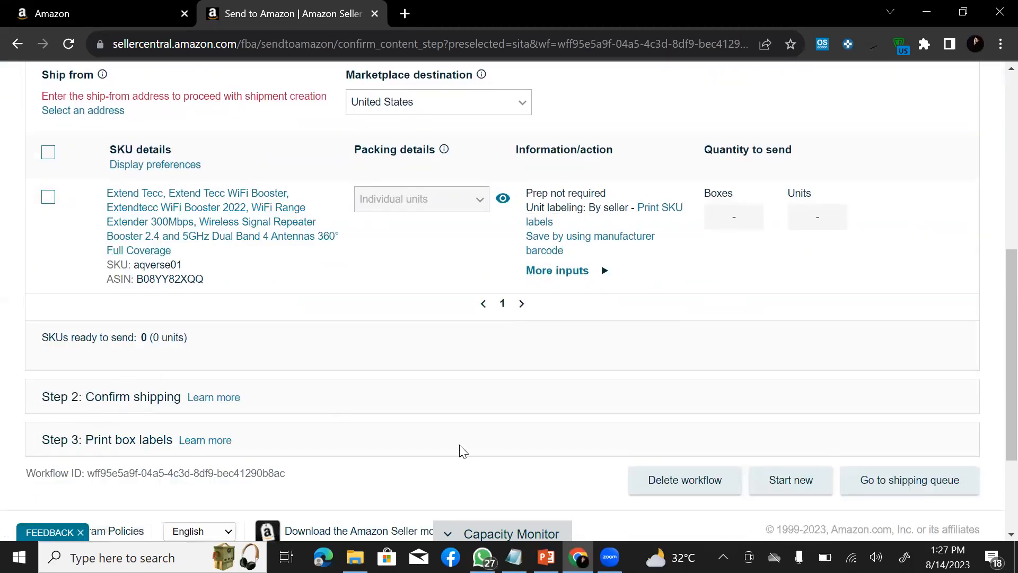
pyautogui.scroll(3, 425, 345)
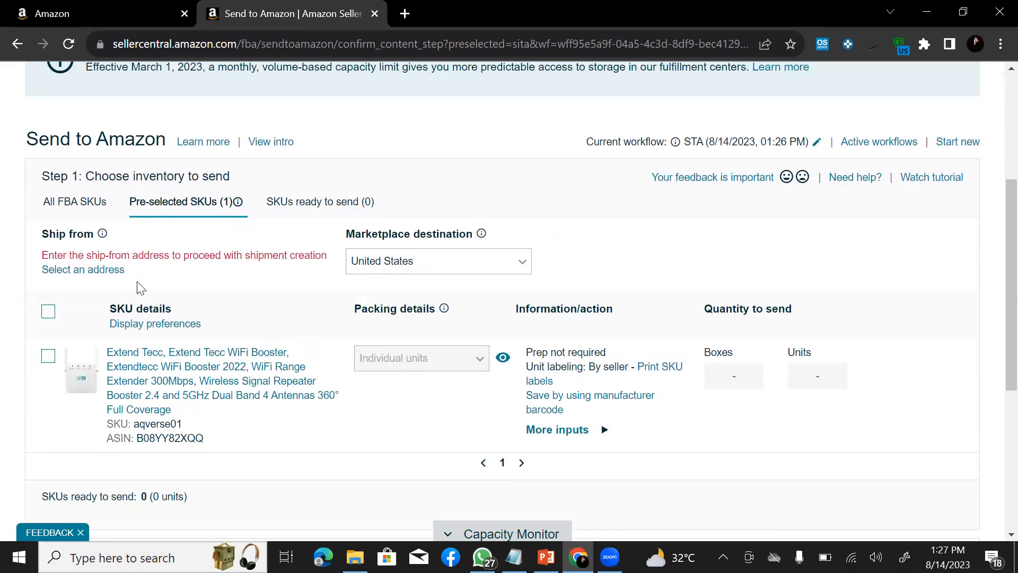
pyautogui.scroll(2, 153, 280)
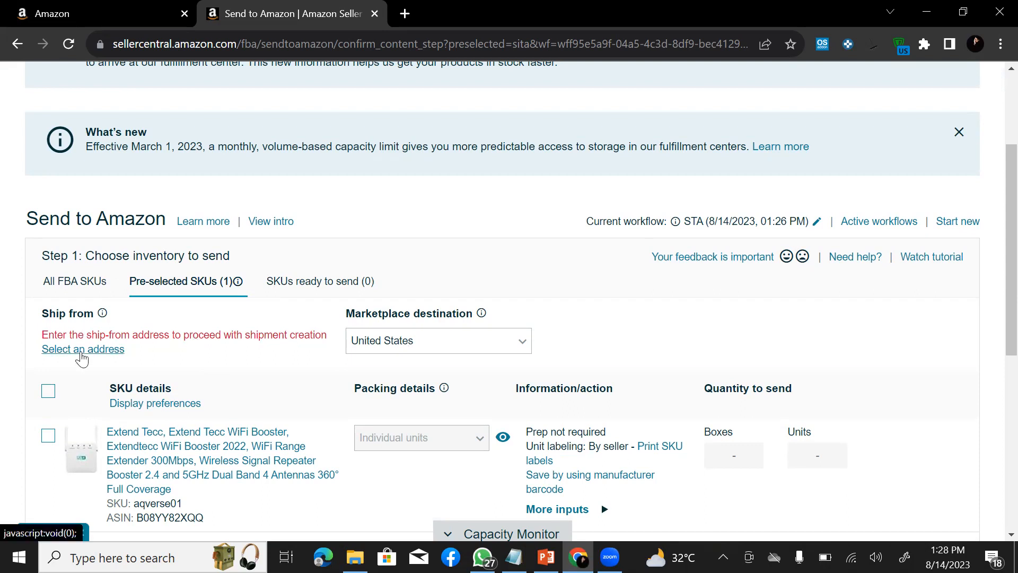
# - Start adding a new ship-from contact and set its country to United States
pyautogui.click(81, 350)
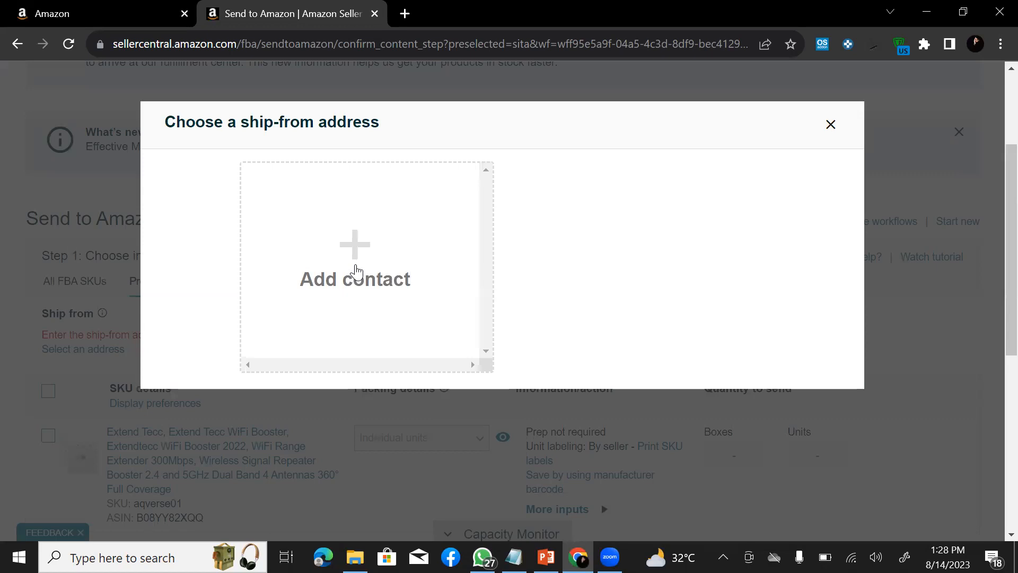
pyautogui.click(356, 270)
pyautogui.click(292, 195)
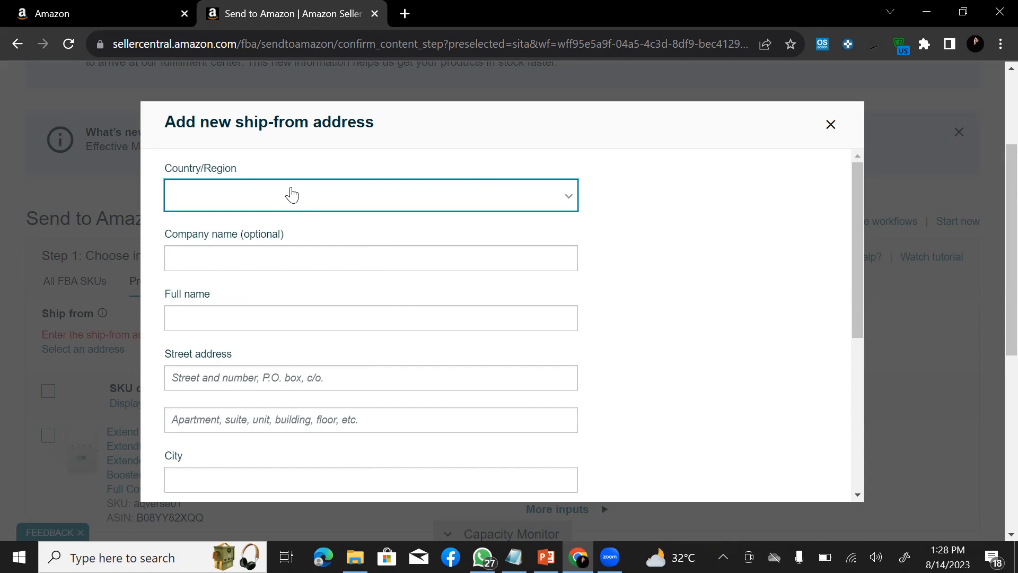
pyautogui.click(291, 195)
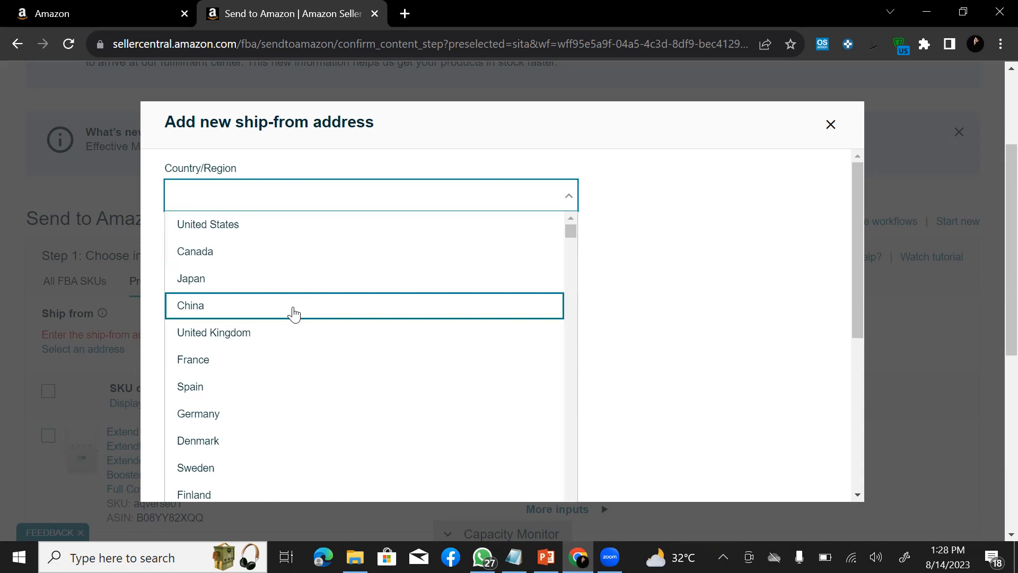
pyautogui.click(268, 211)
pyautogui.click(270, 211)
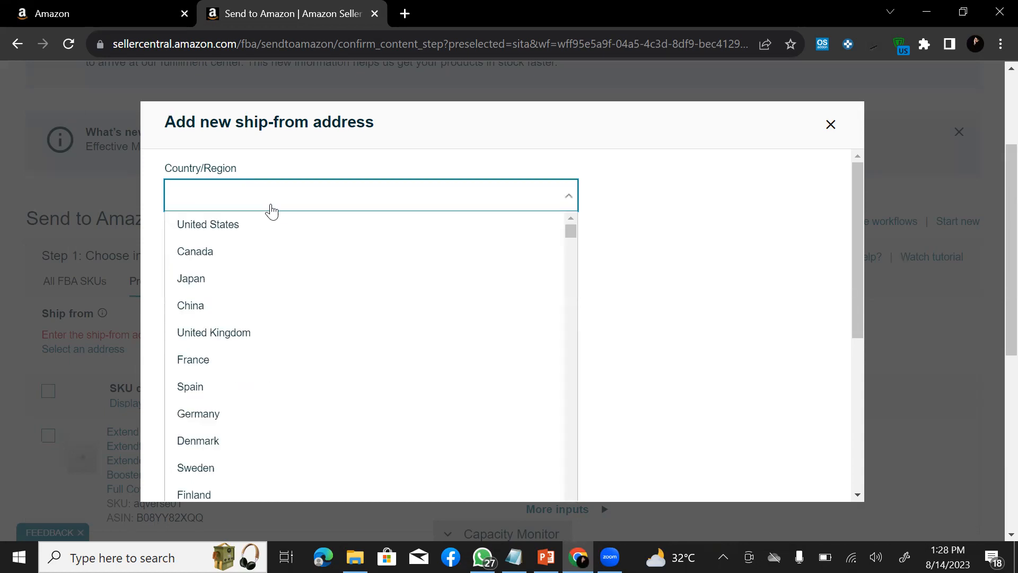
pyautogui.click(270, 225)
# - Enter "AQverse" as the company name and "aqverse prep center" as the full name of the ship-from address
pyautogui.click(256, 256)
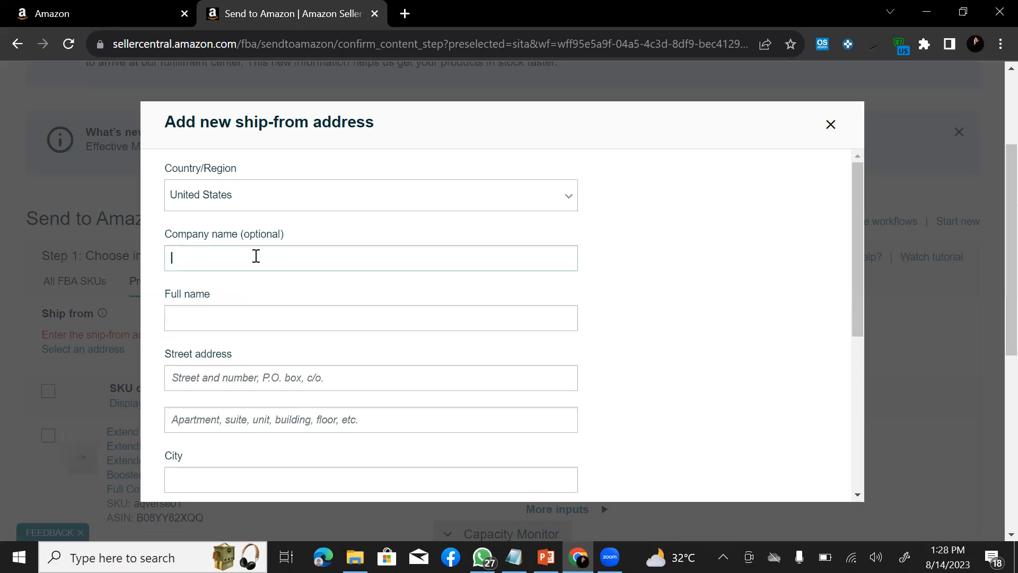
pyautogui.write('AQverse')
pyautogui.click(218, 324)
pyautogui.write('aqverse prep center')
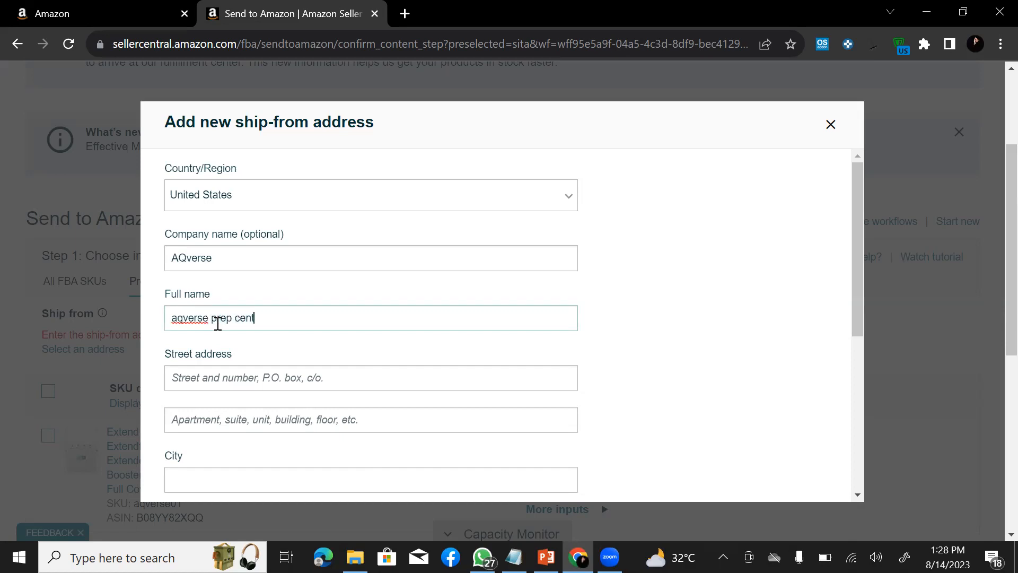
# - Search Google for "us address" in a new tab and open the Random Address In United States page from Best Random Tools
pyautogui.click(261, 384)
pyautogui.hotkey('ctrl', 't')
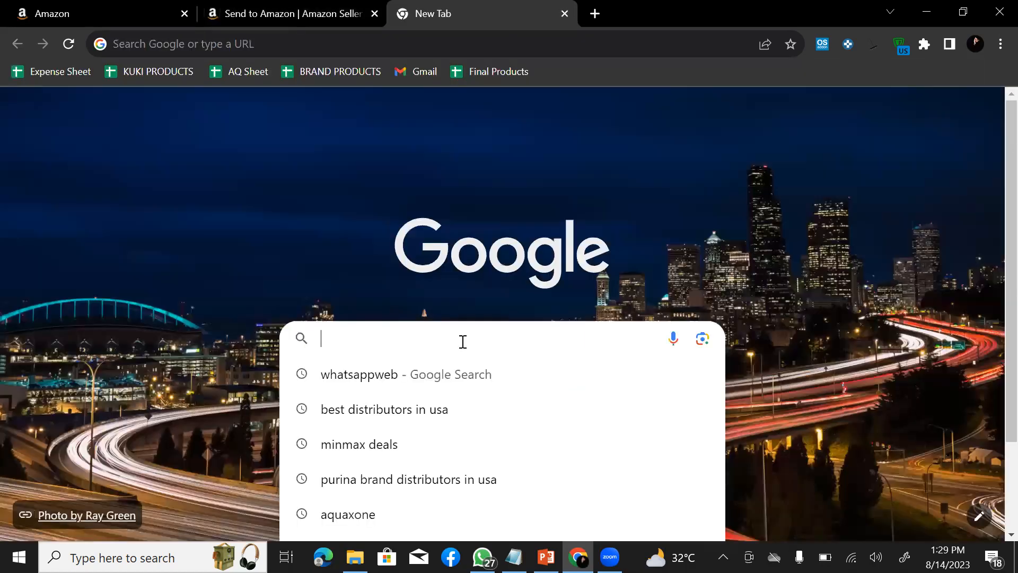
pyautogui.write('us addre')
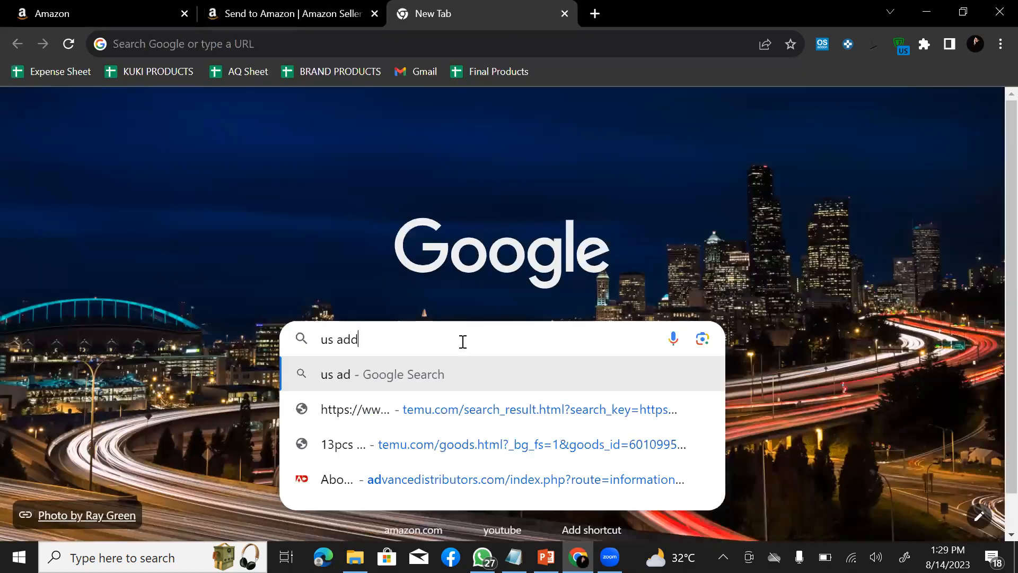
pyautogui.write('ss')
pyautogui.press('Return')
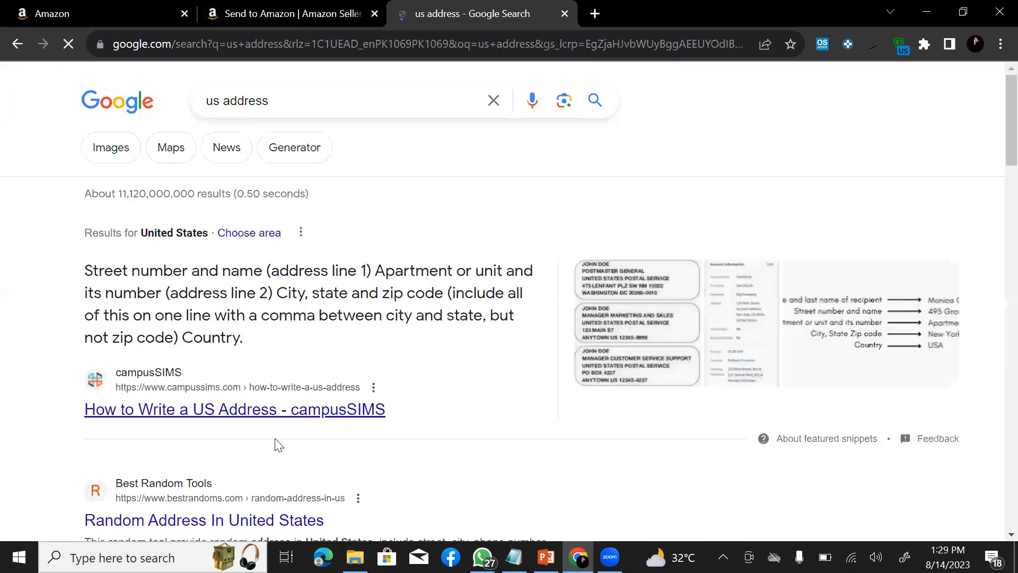
pyautogui.scroll(-3, 212, 397)
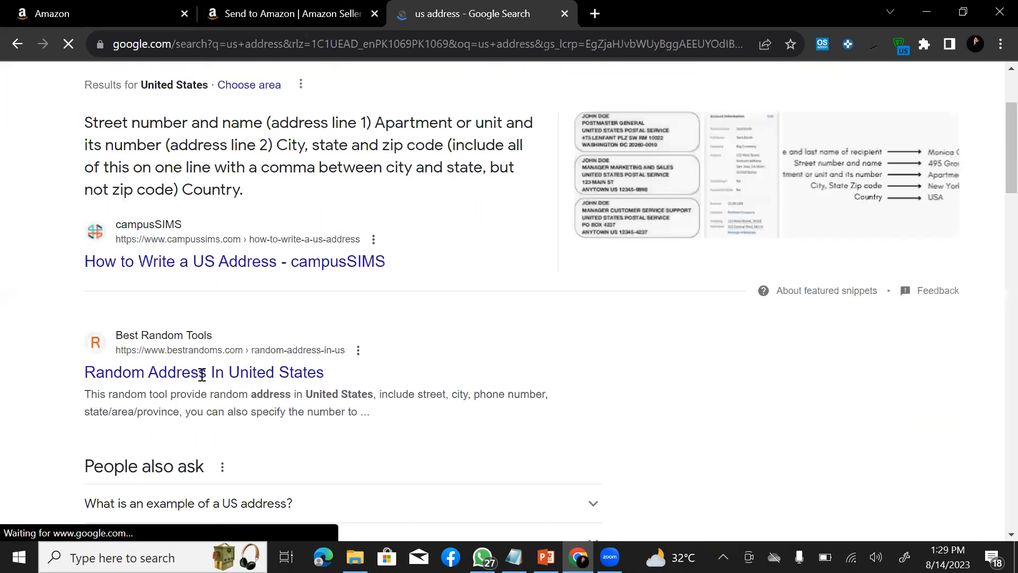
pyautogui.click(256, 8)
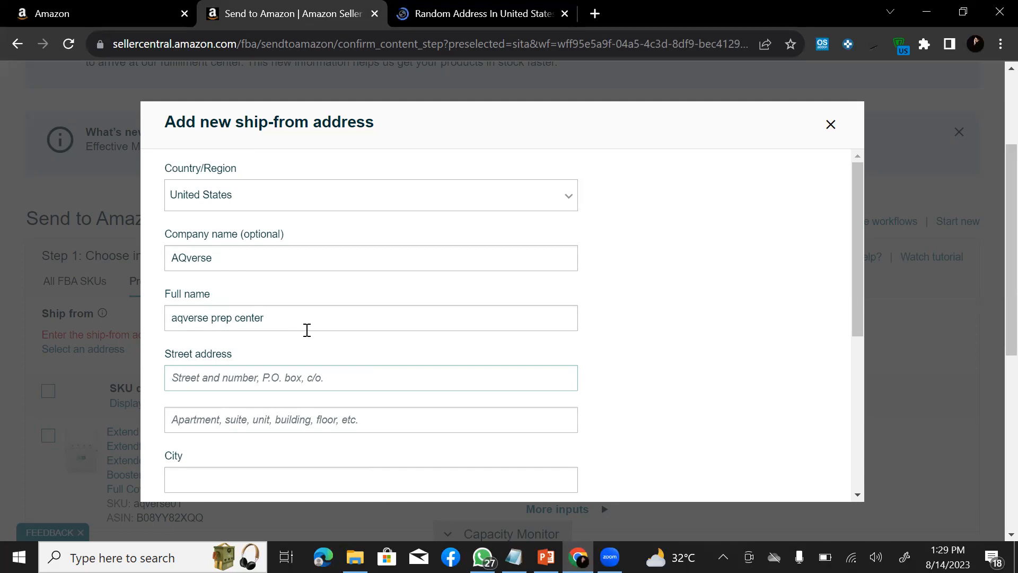
pyautogui.click(453, 2)
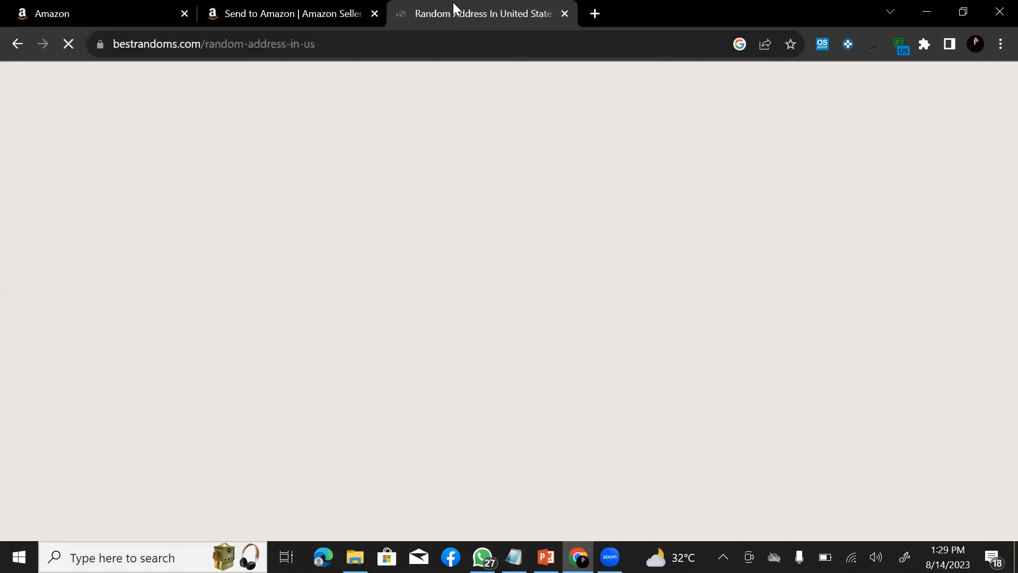
# - Generate a fresh set of random United States addresses on BestRandoms
pyautogui.click(484, 227)
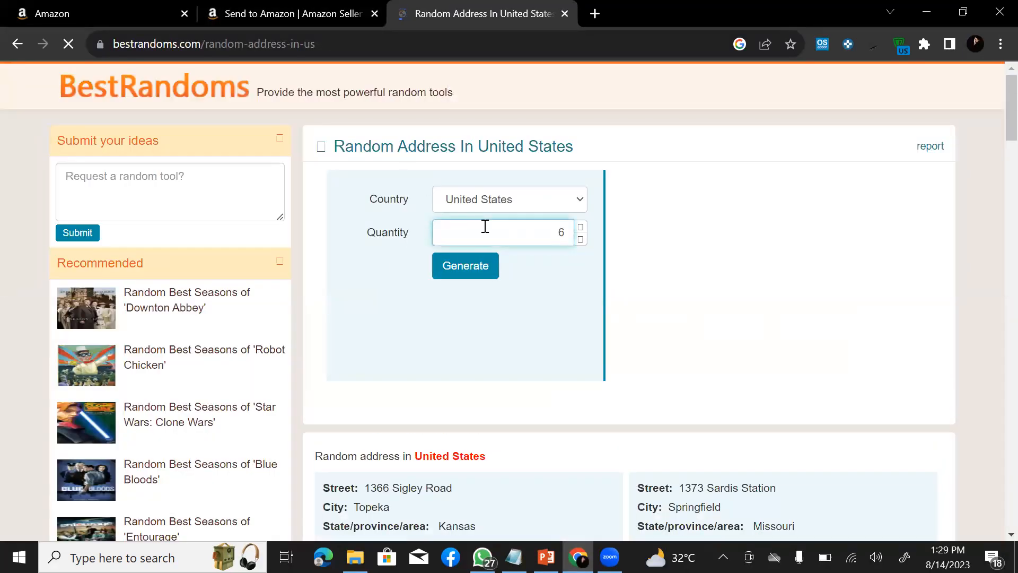
pyautogui.click(488, 266)
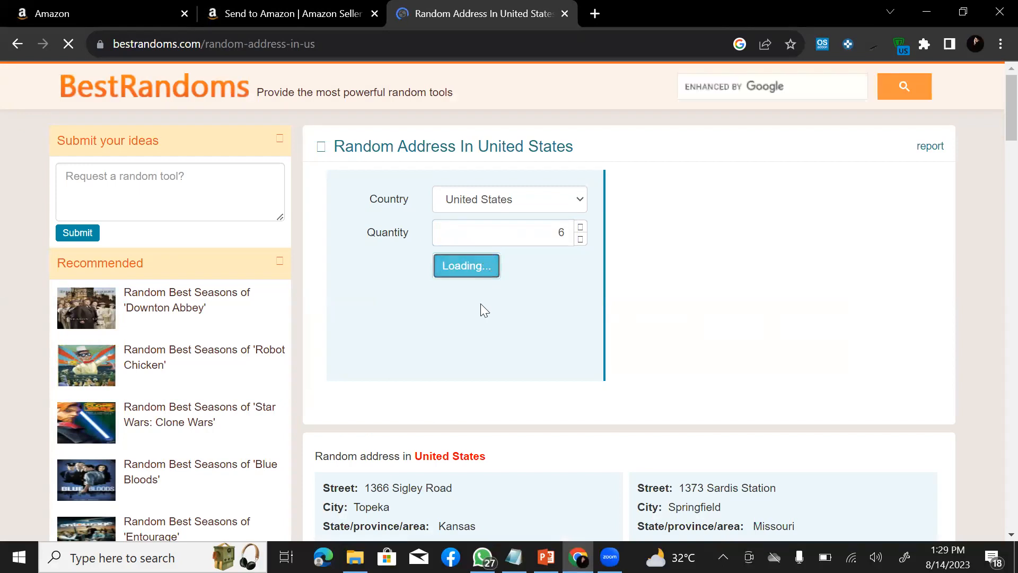
pyautogui.scroll(-3, 451, 326)
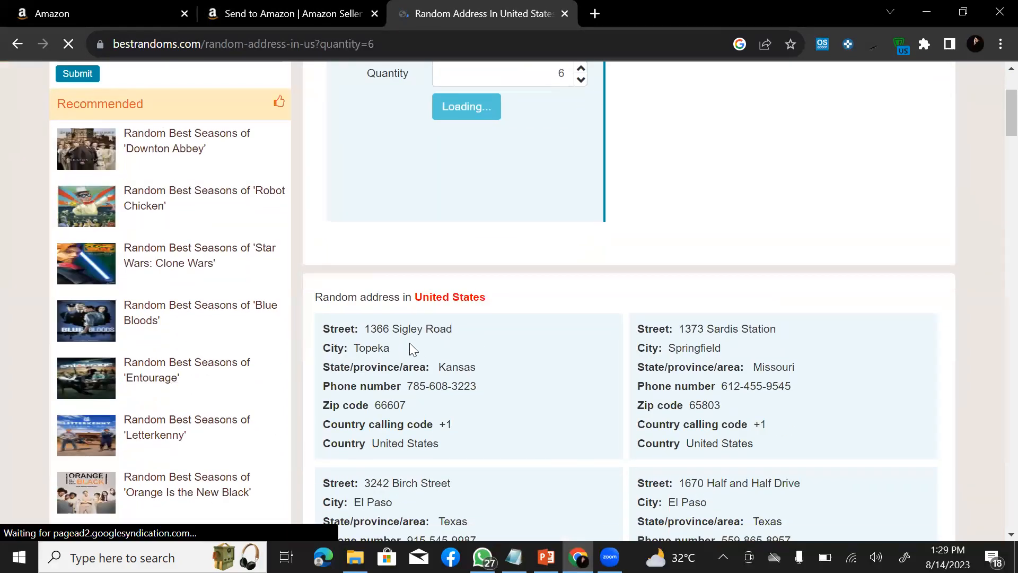
pyautogui.scroll(-2, 425, 326)
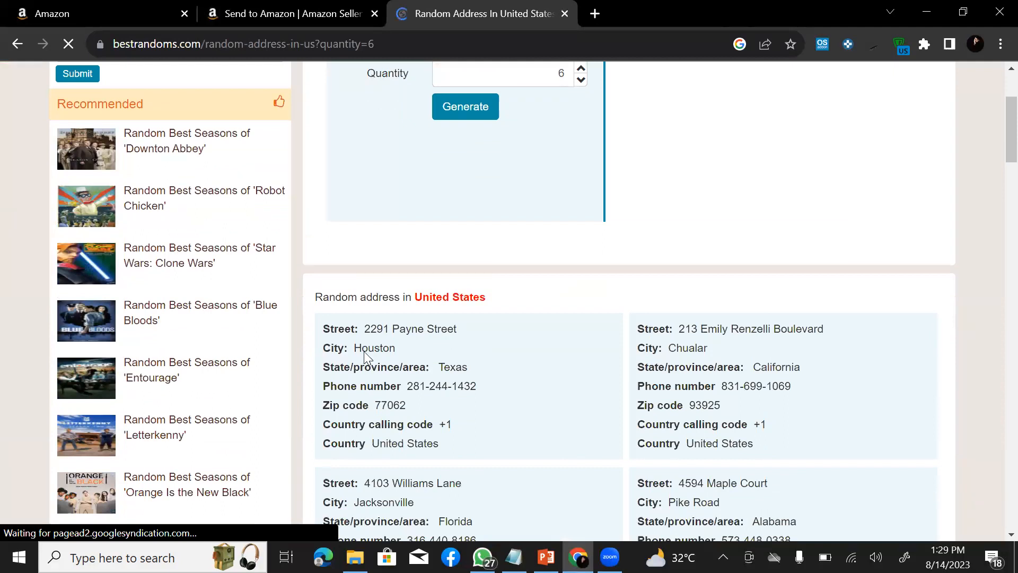
# - Copy the street of the first generated address into the ship-from form's Street address field
pyautogui.moveTo(364, 329); pyautogui.dragTo(489, 329)
pyautogui.hotkey('ctrl', 'c')
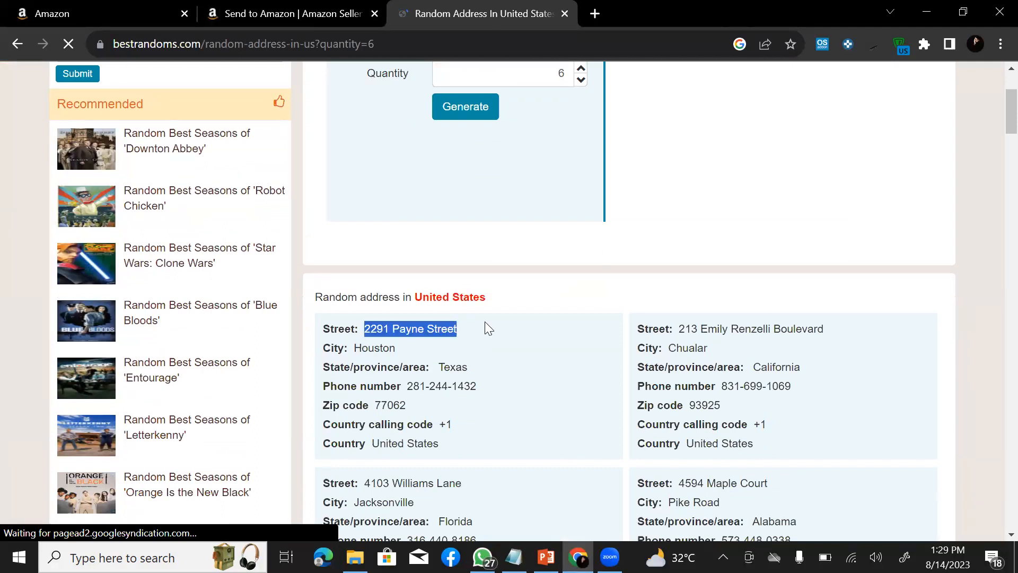
pyautogui.click(257, 7)
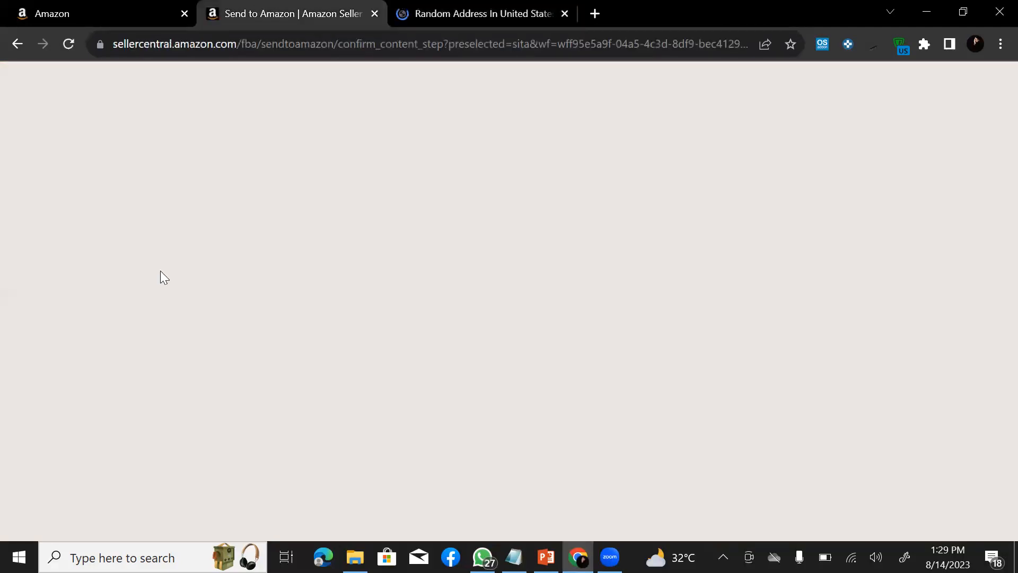
pyautogui.click(220, 377)
pyautogui.hotkey('ctrl', 'v')
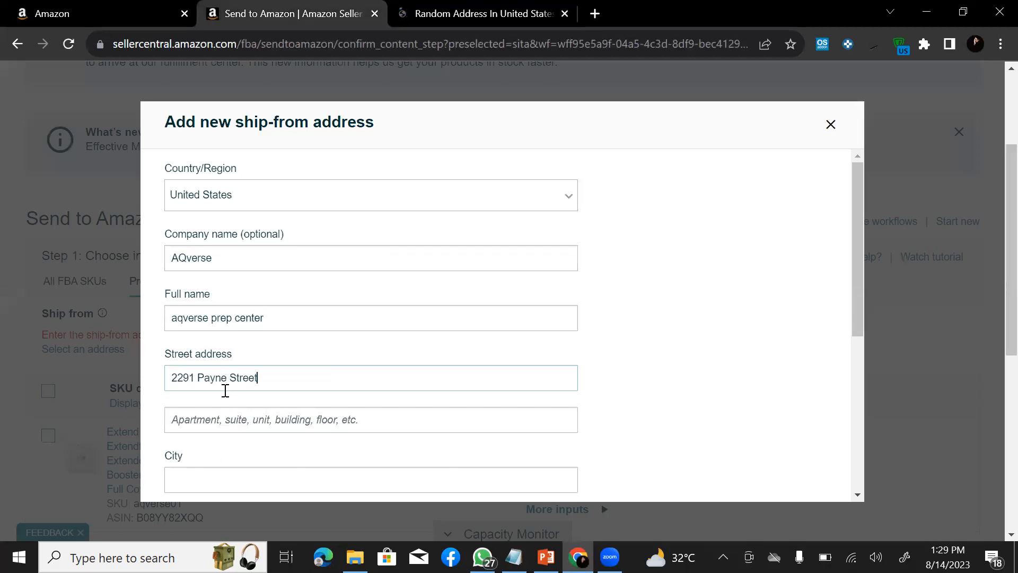
# - Copy the city of the first generated address into the ship-from form's City field
pyautogui.scroll(-1, 238, 469)
pyautogui.click(220, 405)
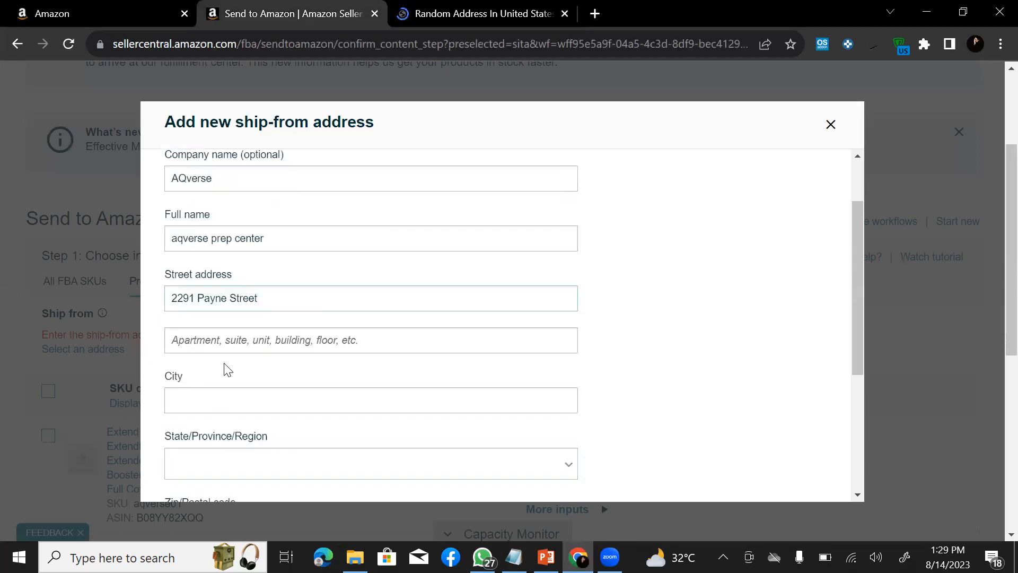
pyautogui.click(444, 6)
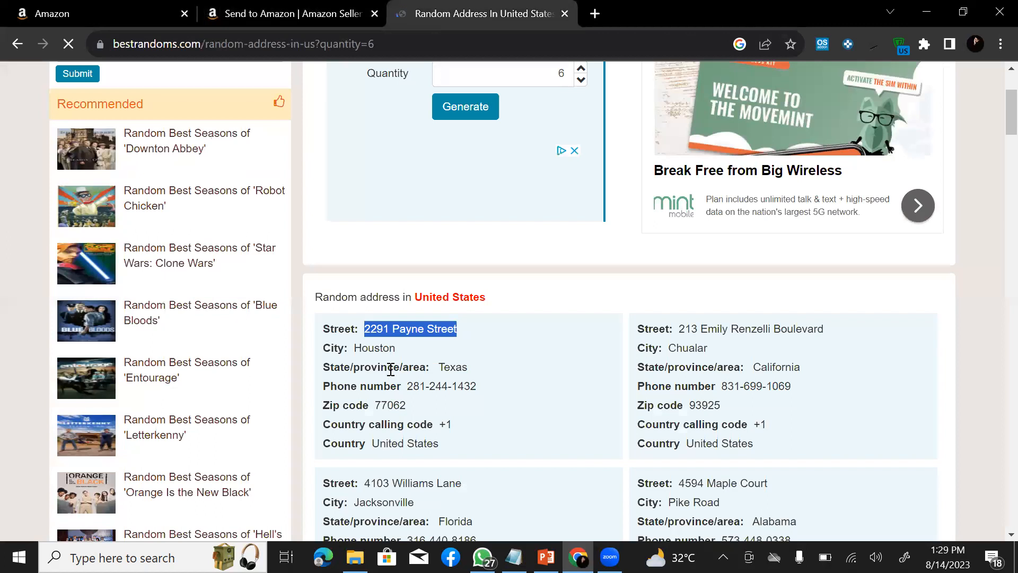
pyautogui.tripleClick(380, 349)
pyautogui.click(381, 349)
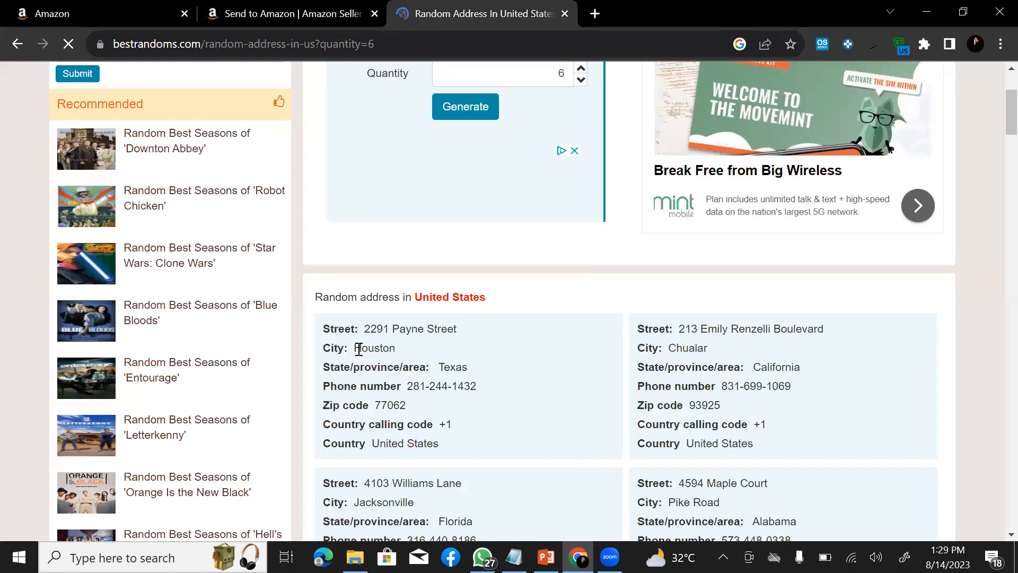
pyautogui.moveTo(354, 348); pyautogui.dragTo(396, 350)
pyautogui.hotkey('ctrl', 'c')
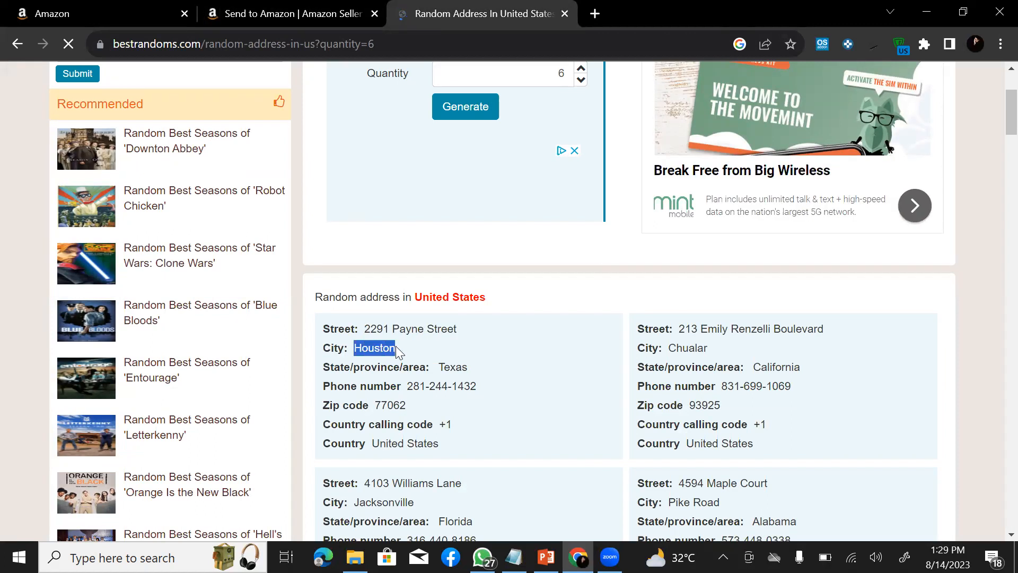
pyautogui.click(265, 14)
pyautogui.click(272, 398)
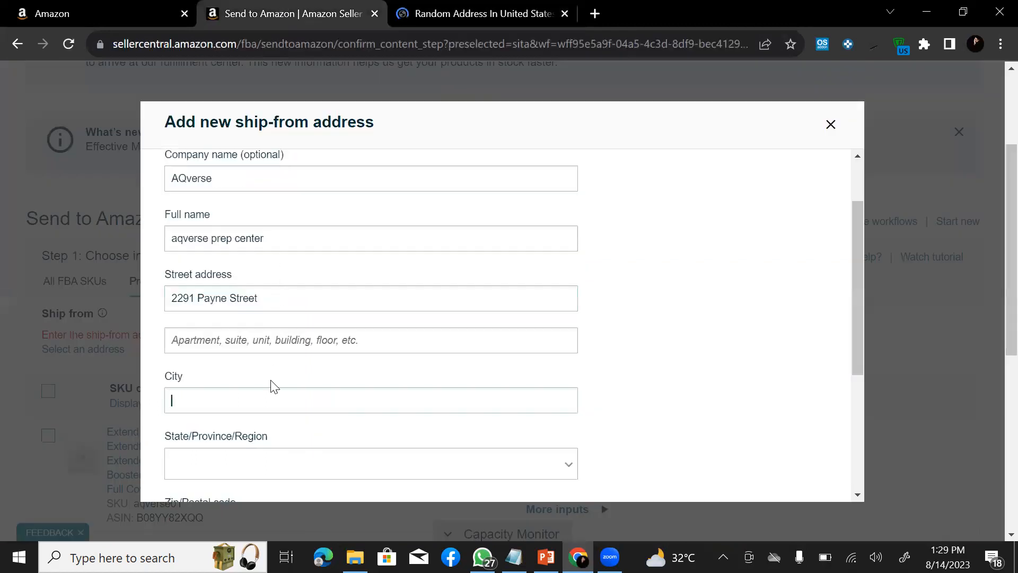
pyautogui.hotkey('ctrl', 'v')
# - Check the first generated address's state on BestRandoms and set State/Province/Region to Texas in the ship-from form
pyautogui.click(475, 466)
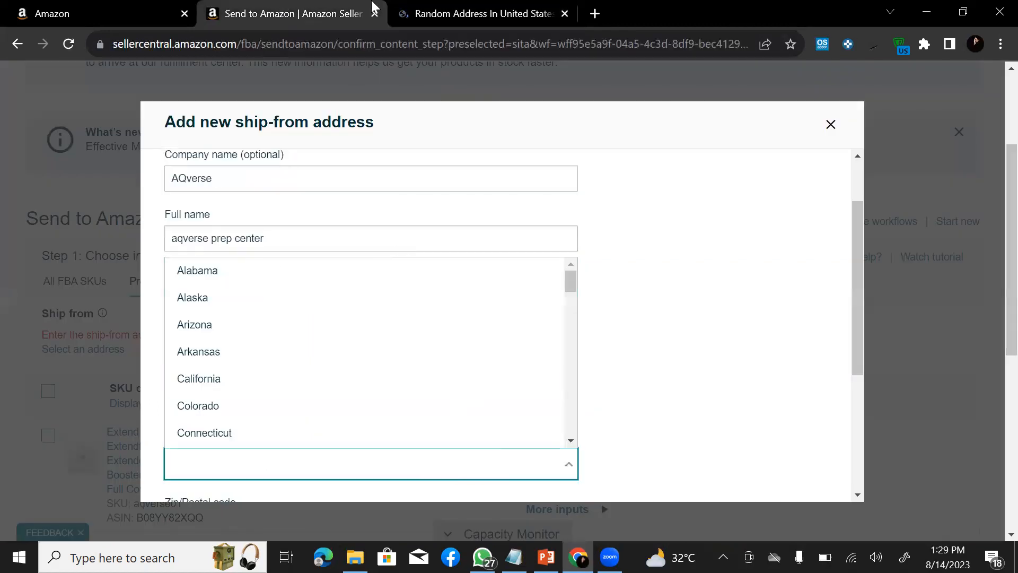
pyautogui.click(440, 14)
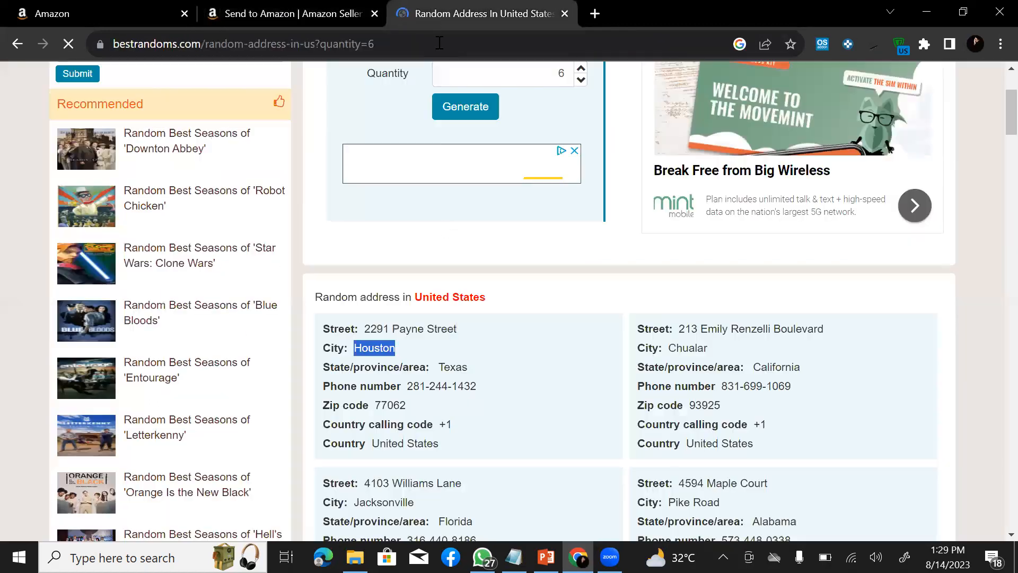
pyautogui.tripleClick(455, 368)
pyautogui.click(454, 368)
pyautogui.click(265, 13)
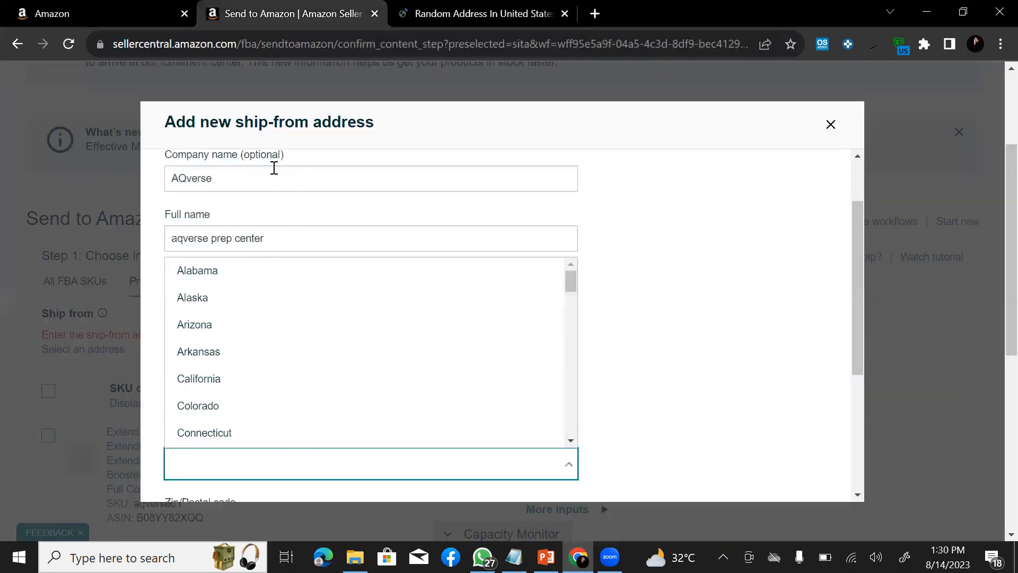
pyautogui.scroll(-3, 342, 360)
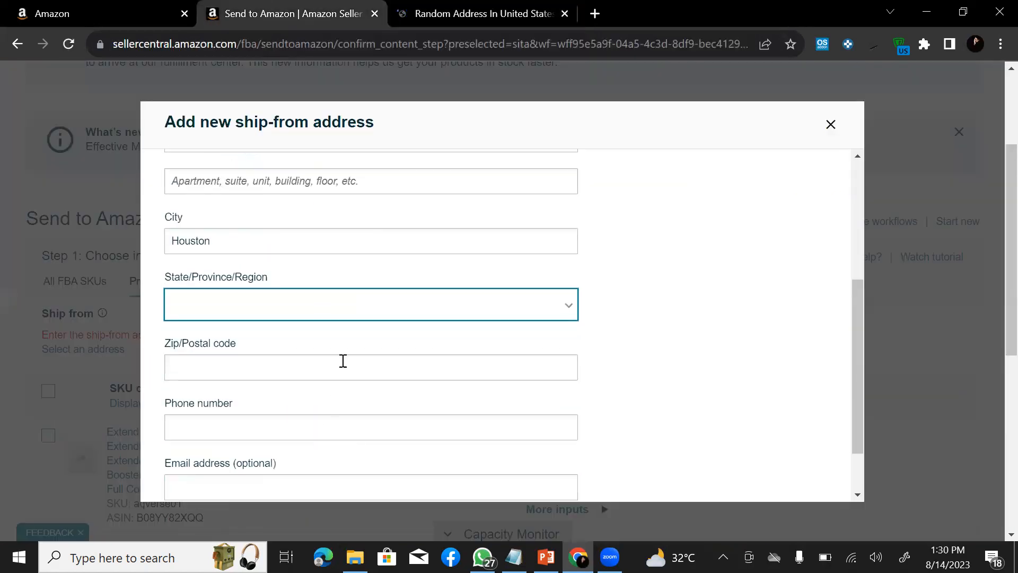
pyautogui.click(543, 317)
pyautogui.scroll(-8, 334, 452)
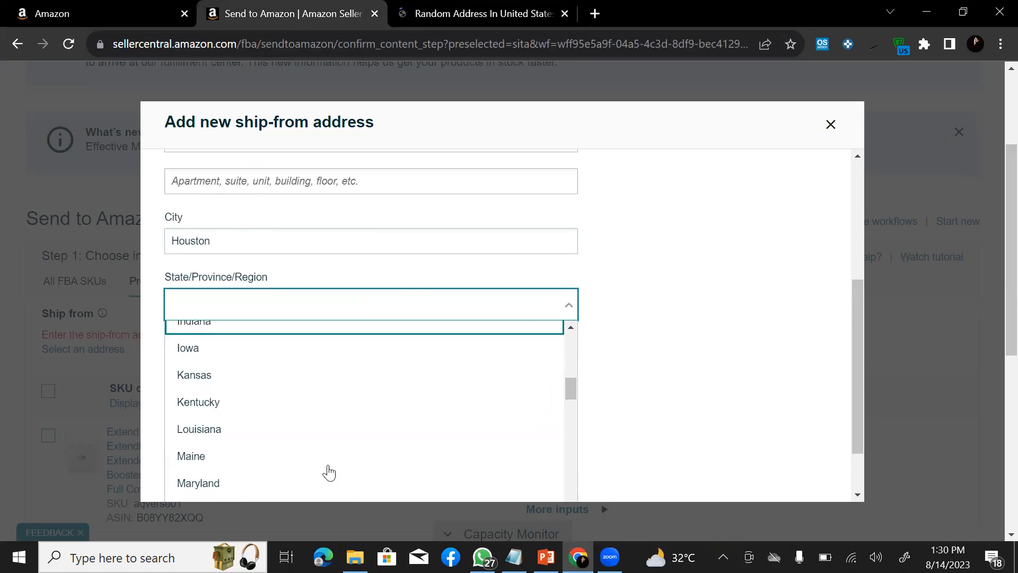
pyautogui.press('t')
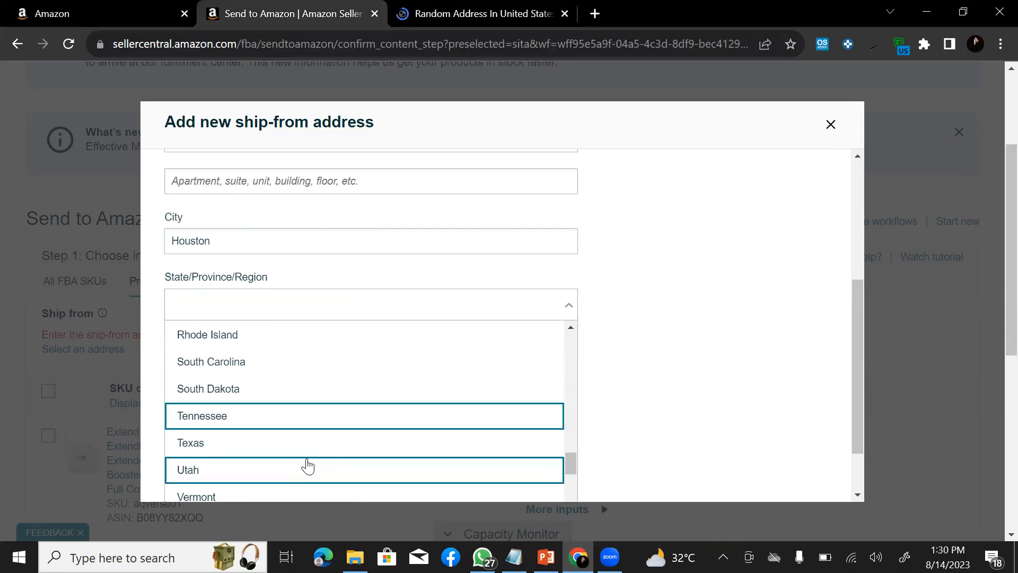
pyautogui.click(239, 448)
# - Copy the zip code of the first generated address into the ship-from form's Zip/Postal code field
pyautogui.click(241, 365)
pyautogui.click(429, 12)
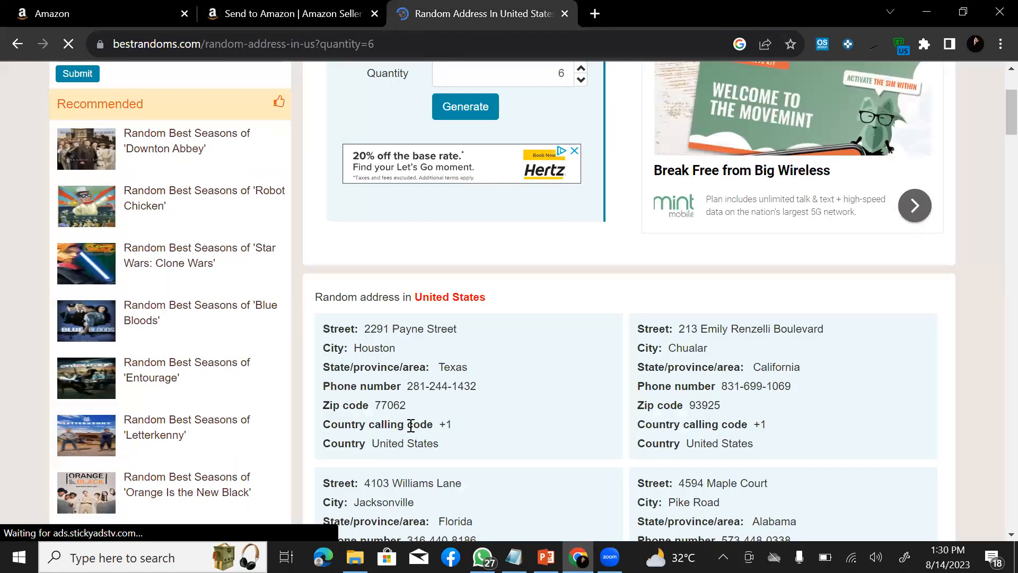
pyautogui.moveTo(375, 405); pyautogui.dragTo(391, 405)
pyautogui.hotkey('ctrl', 'c')
pyautogui.click(286, 13)
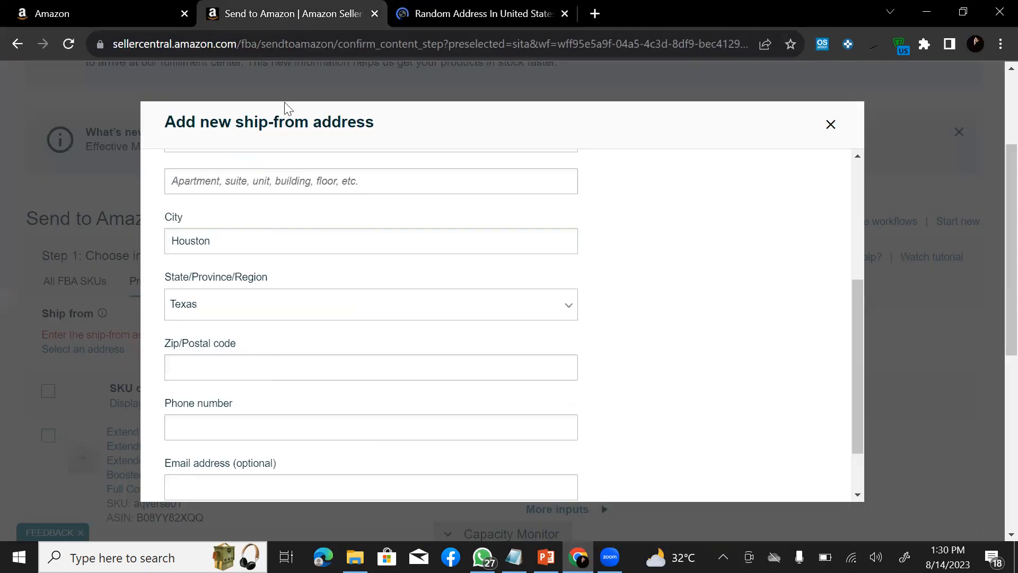
pyautogui.hotkey('ctrl', 'v')
# - Copy the phone number of the first generated address into the ship-from form's Phone number field
pyautogui.click(257, 427)
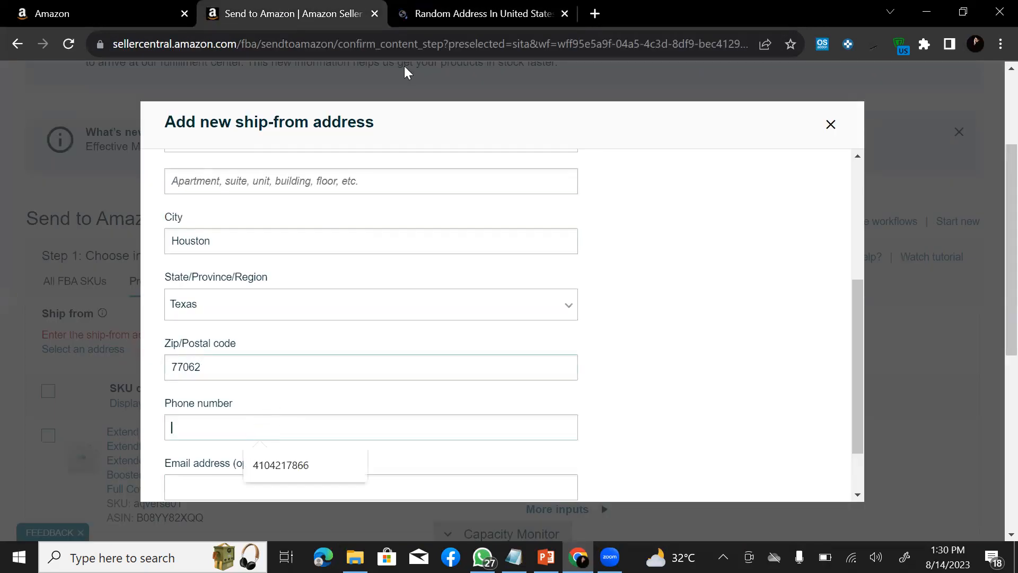
pyautogui.click(425, 13)
pyautogui.moveTo(413, 386); pyautogui.dragTo(477, 386)
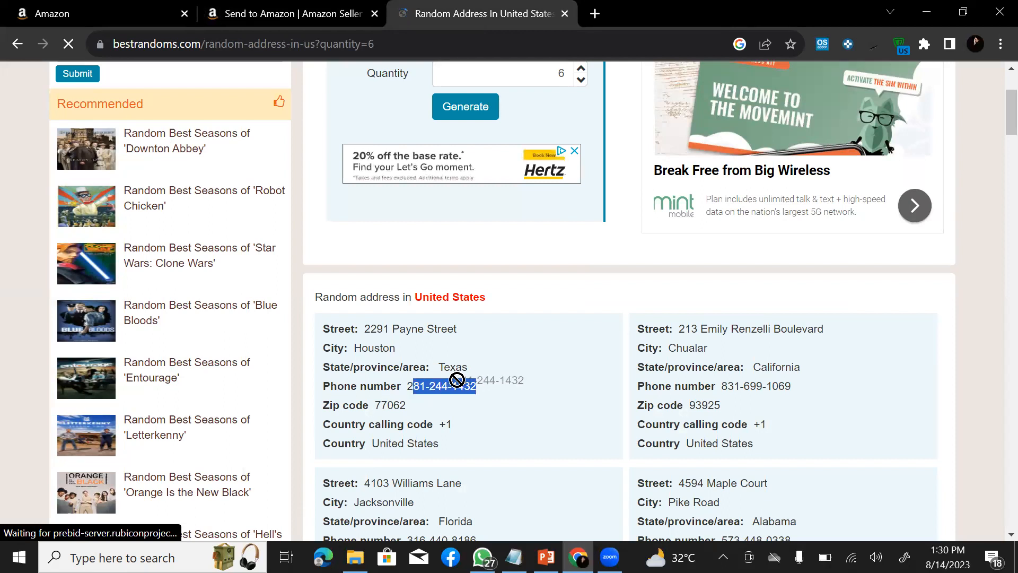
pyautogui.moveTo(407, 387); pyautogui.dragTo(480, 389)
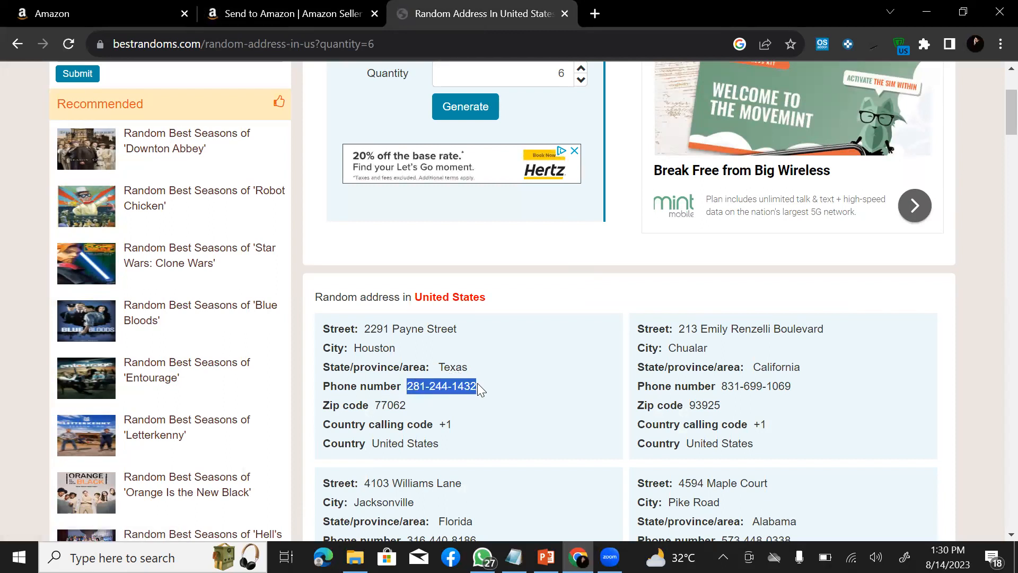
pyautogui.click(291, 13)
pyautogui.click(265, 426)
pyautogui.hotkey('ctrl', 'v')
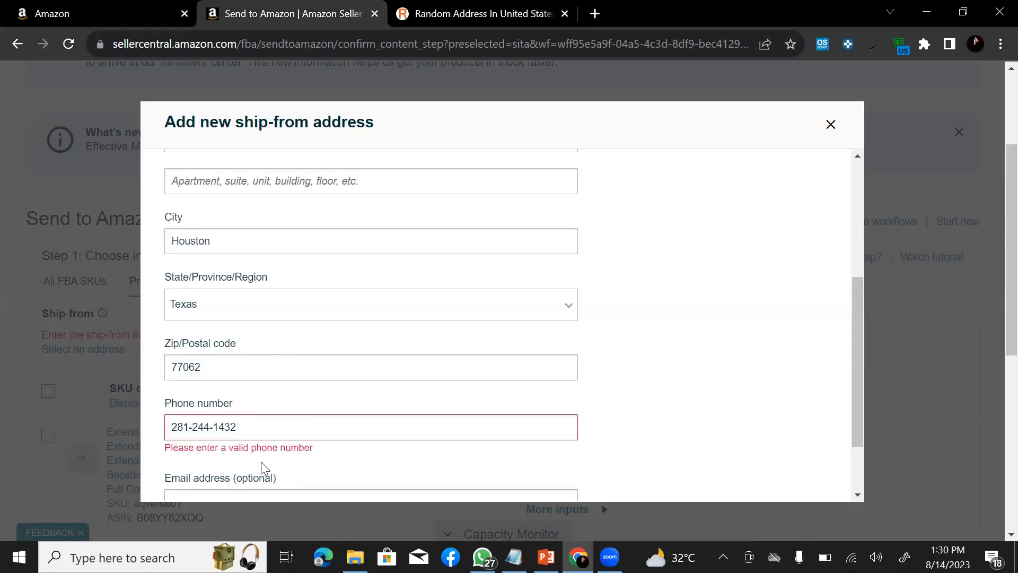
# - Remove both hyphens from the number in the Phone number field
pyautogui.click(215, 426)
pyautogui.press('BackSpace')
pyautogui.click(192, 427)
pyautogui.press('BackSpace')
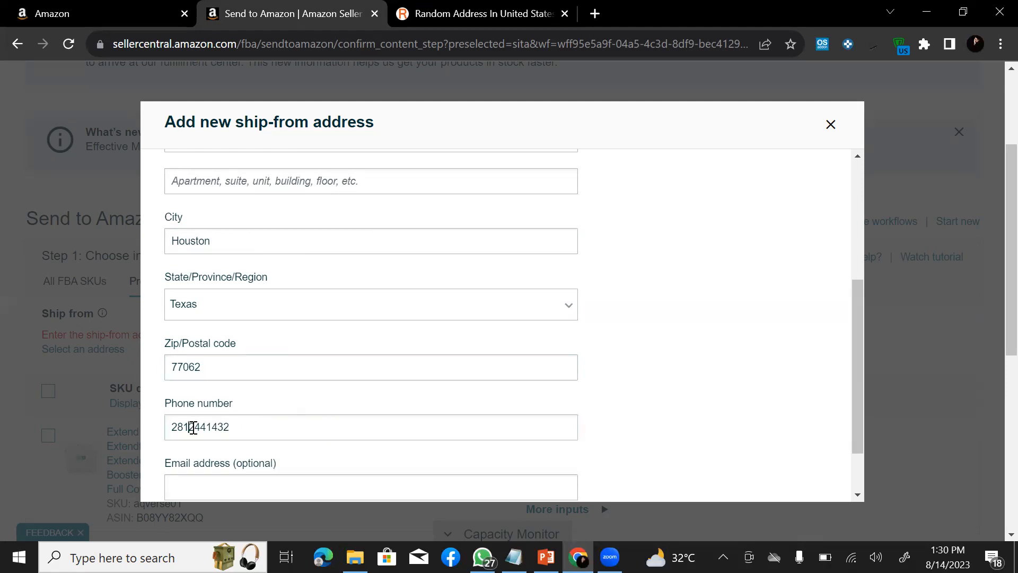
# - Review the completed ship-from address form from start to end and submit it for saving
pyautogui.scroll(-2, 604, 421)
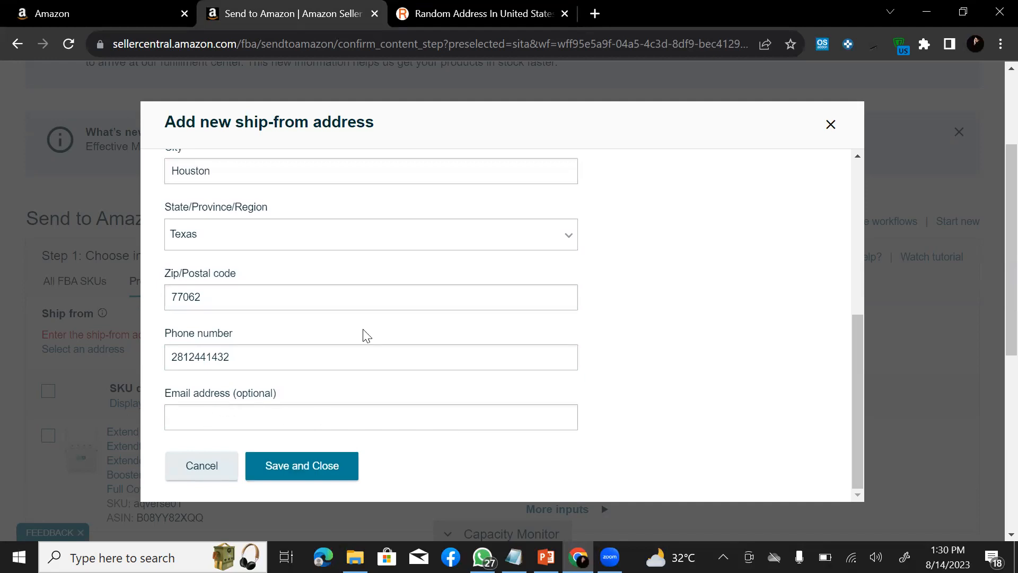
pyautogui.scroll(5, 364, 336)
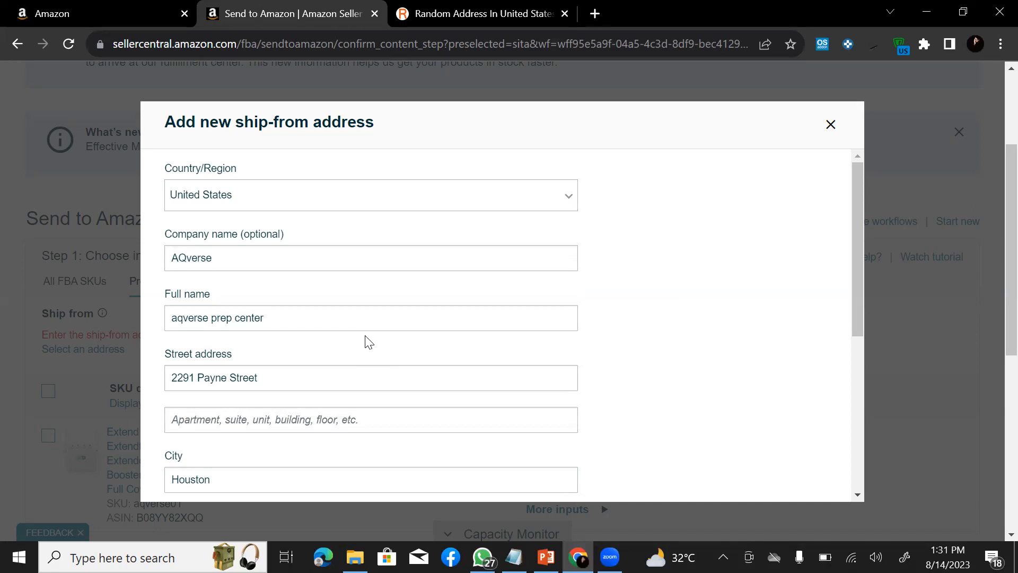
pyautogui.scroll(-5, 368, 342)
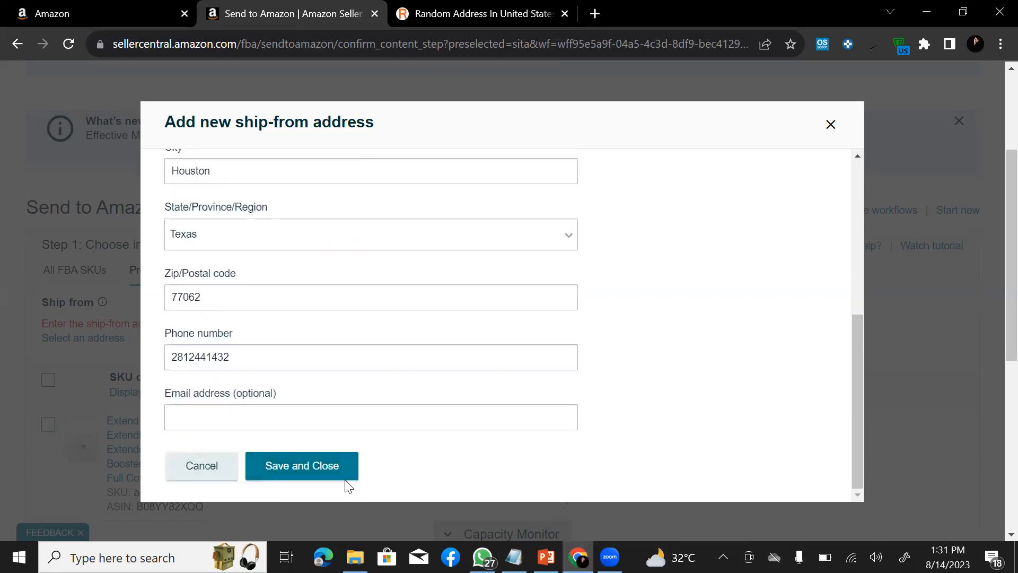
pyautogui.click(297, 466)
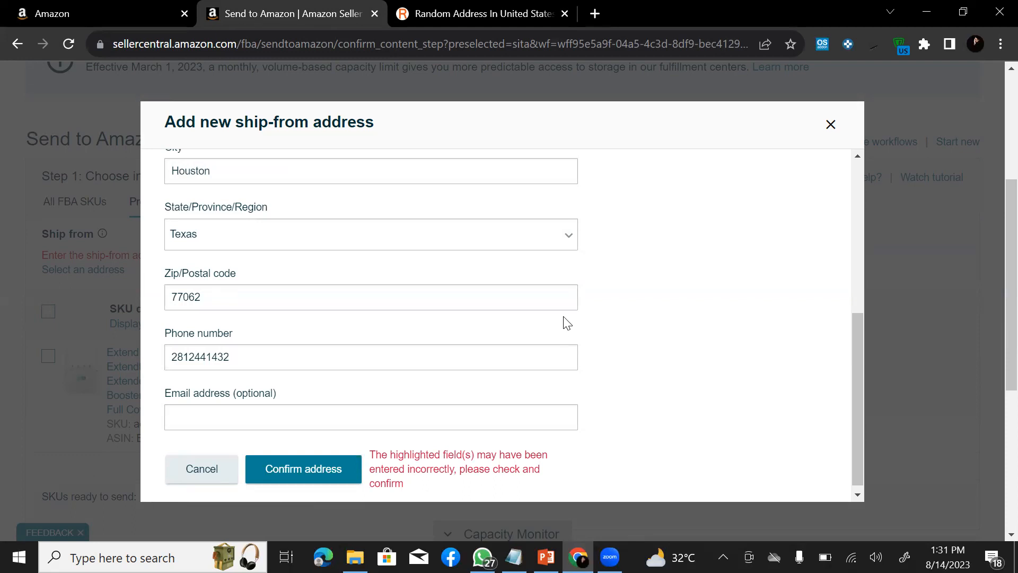
# - Check the flagged Street address field and try to confirm the ship-from address again
pyautogui.scroll(5, 460, 368)
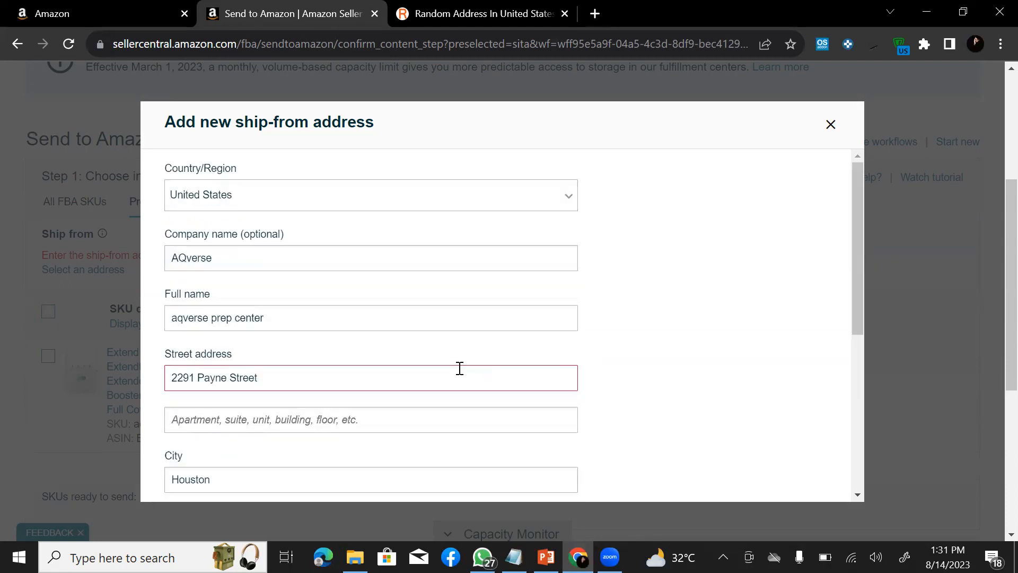
pyautogui.click(306, 382)
pyautogui.scroll(-6, 310, 387)
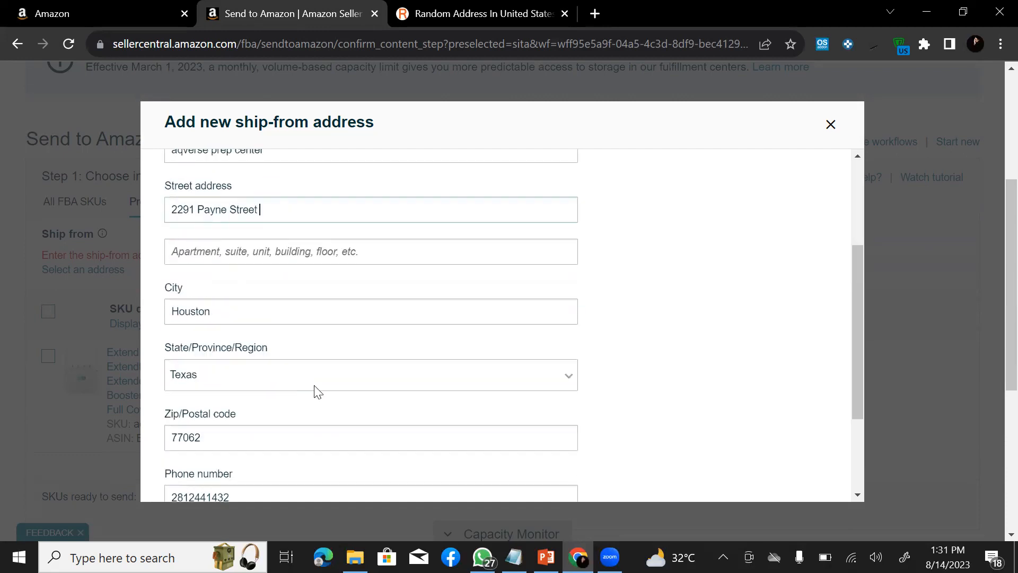
pyautogui.click(321, 465)
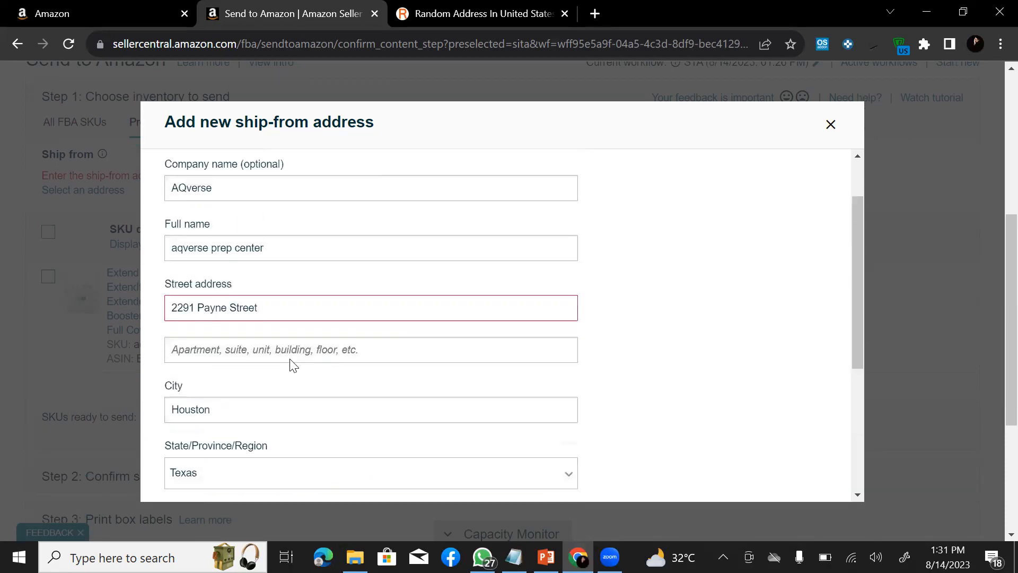
# - Replace the Street address entry with a fresh copy of the first generated address's street and try confirming the address
pyautogui.tripleClick(227, 308)
pyautogui.click(454, 12)
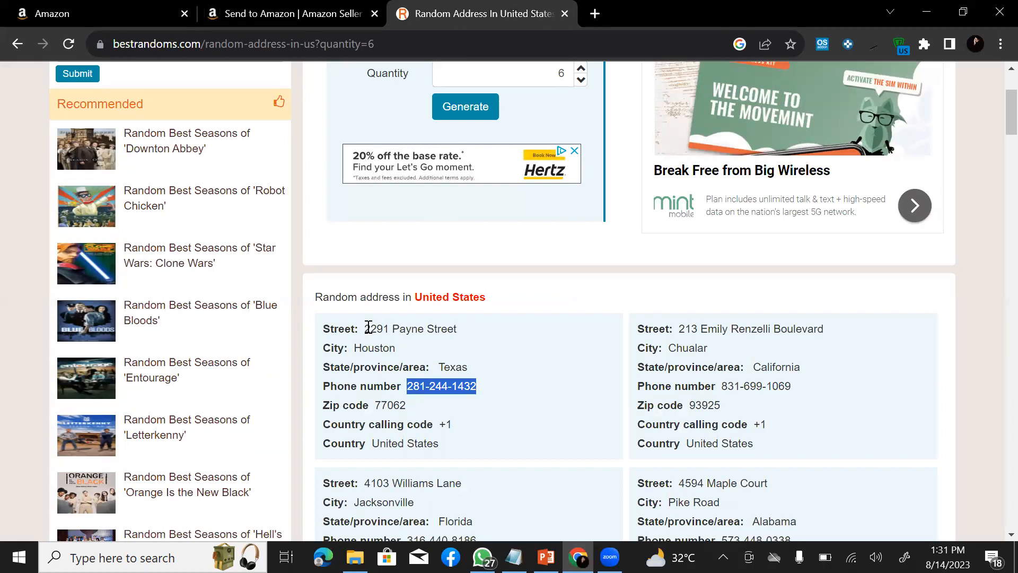
pyautogui.moveTo(368, 327); pyautogui.dragTo(474, 329)
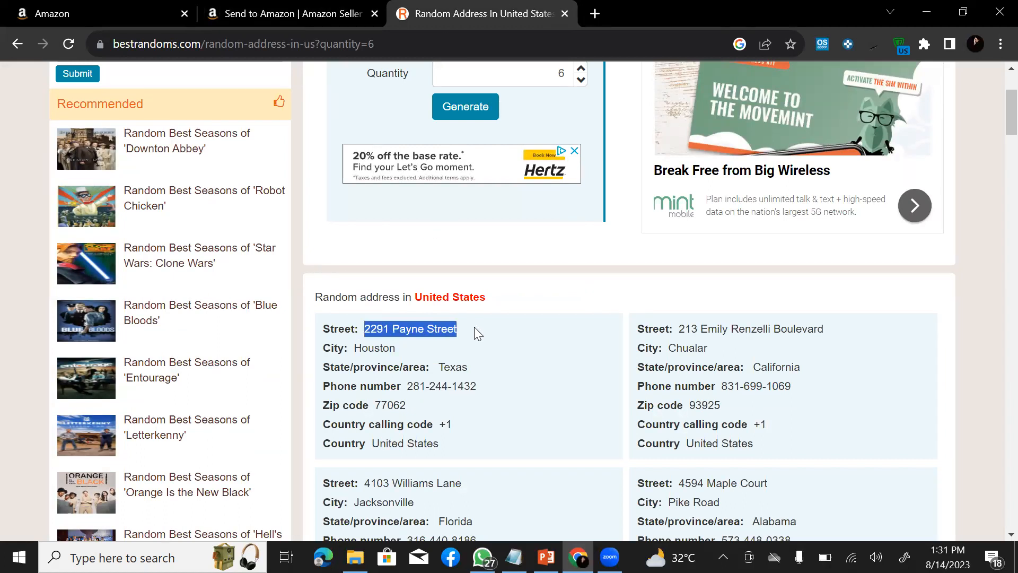
pyautogui.click(289, 13)
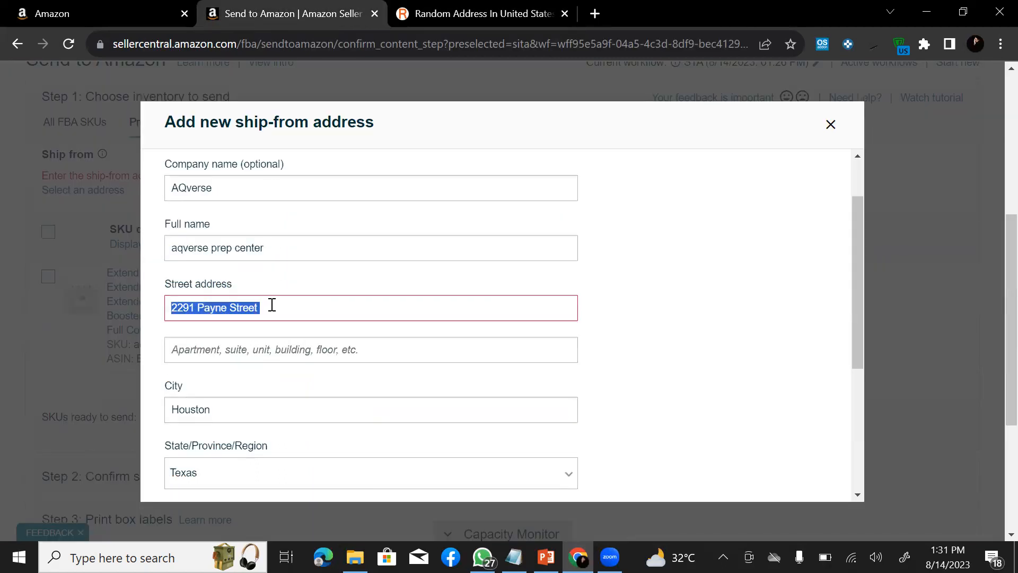
pyautogui.click(272, 304)
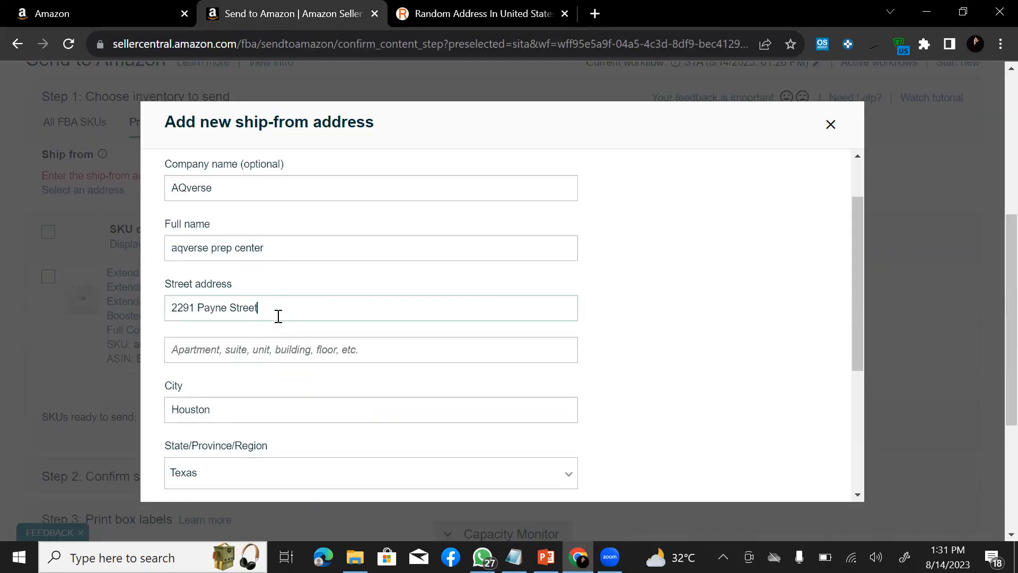
pyautogui.scroll(-5, 302, 345)
pyautogui.click(334, 461)
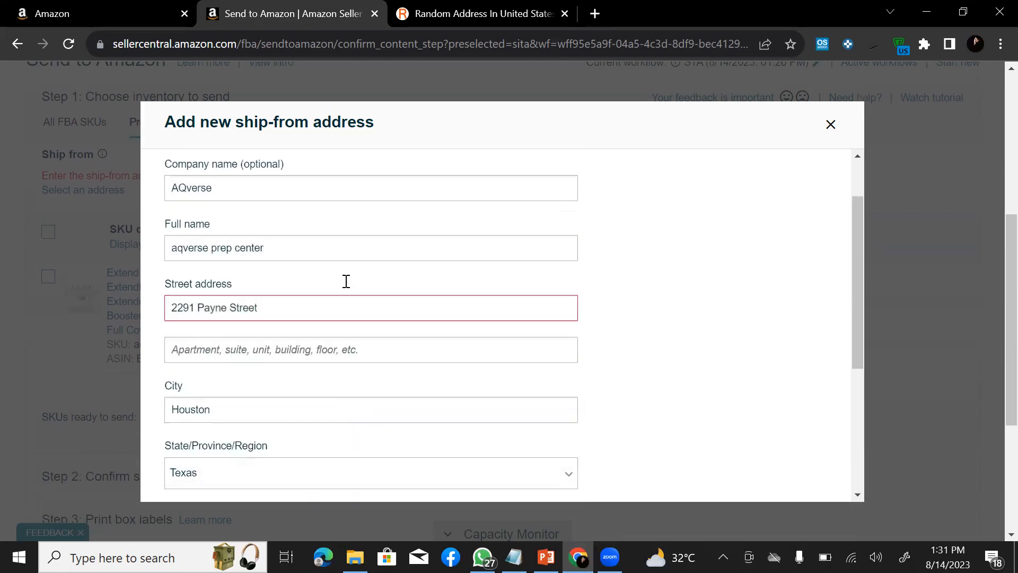
pyautogui.click(472, 11)
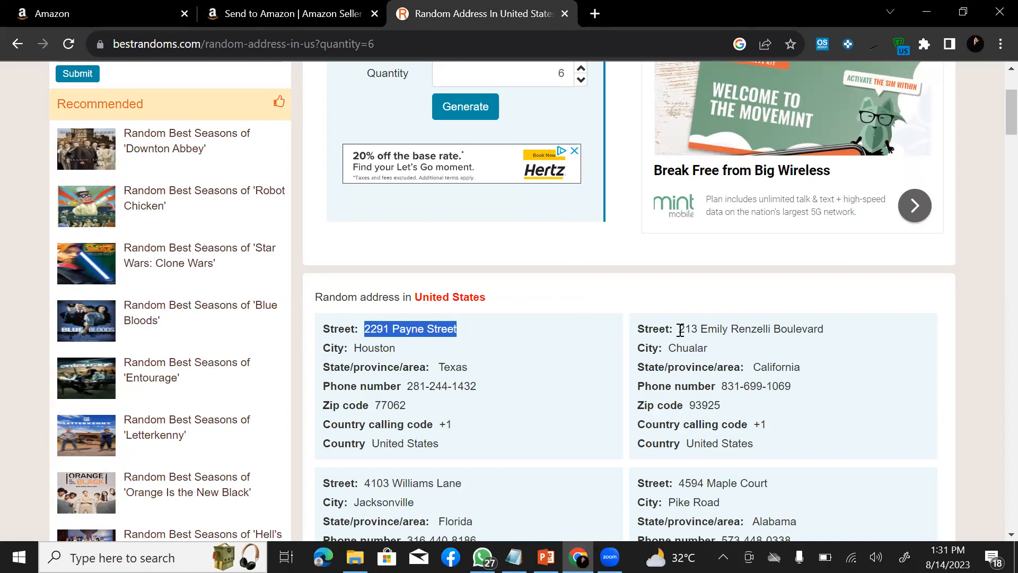
pyautogui.moveTo(680, 330); pyautogui.dragTo(837, 331)
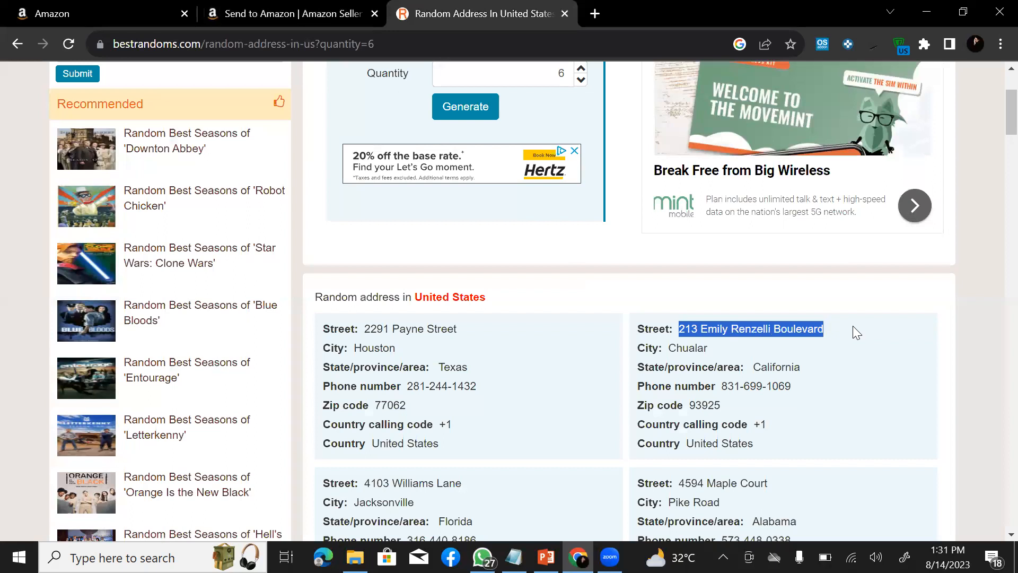
pyautogui.hotkey('ctrl', 'shift', 'Tab')
# - Search Google for "medacre" in a new tab and look through the results
pyautogui.click(595, 14)
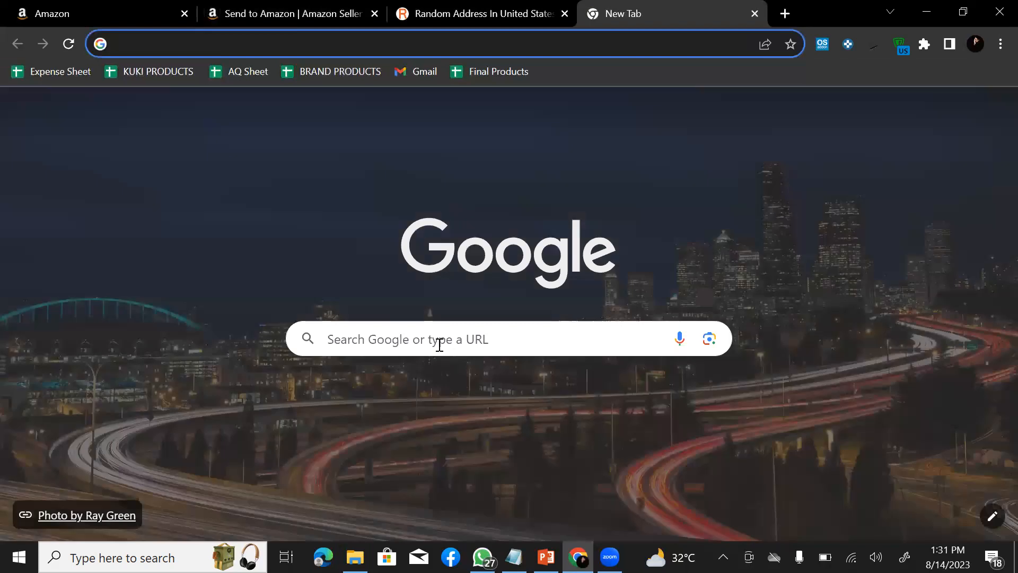
pyautogui.click(439, 344)
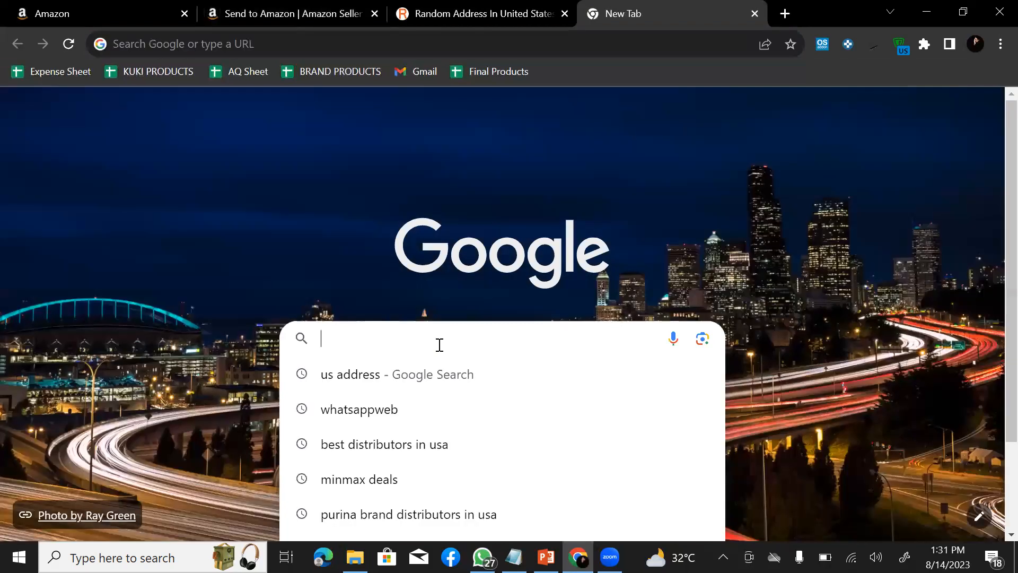
pyautogui.write('medacre')
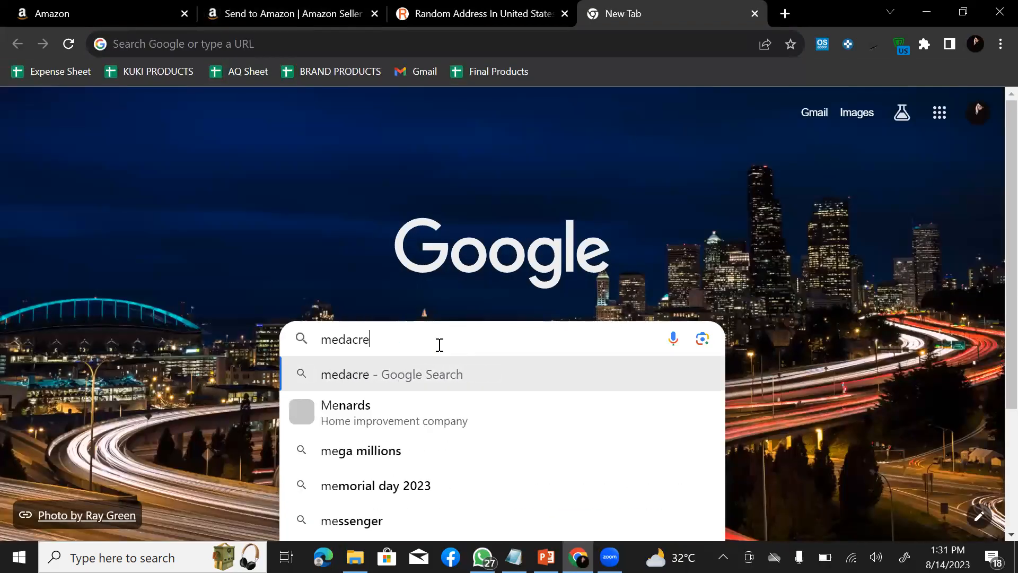
pyautogui.press('Return')
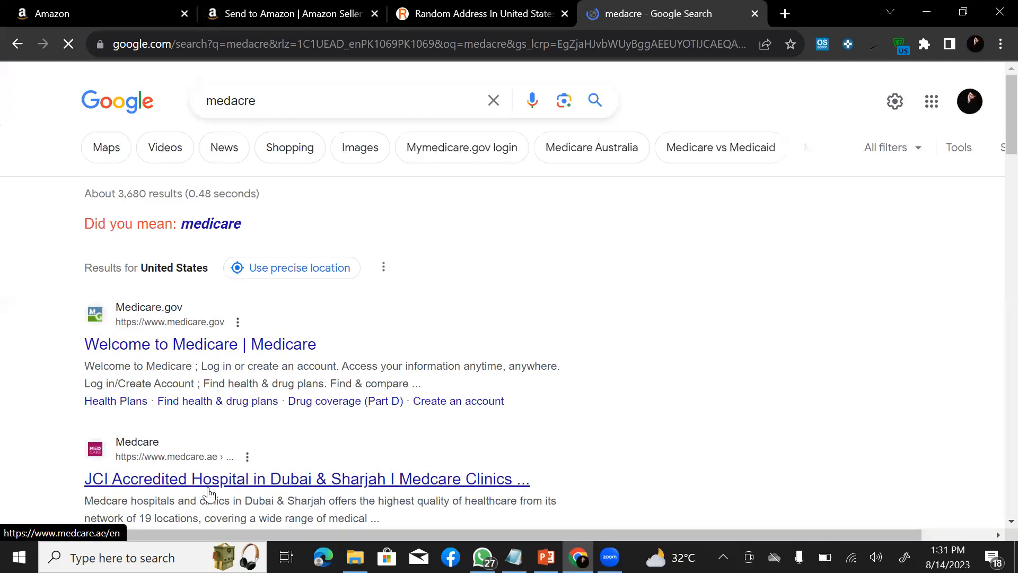
pyautogui.scroll(-10, 208, 492)
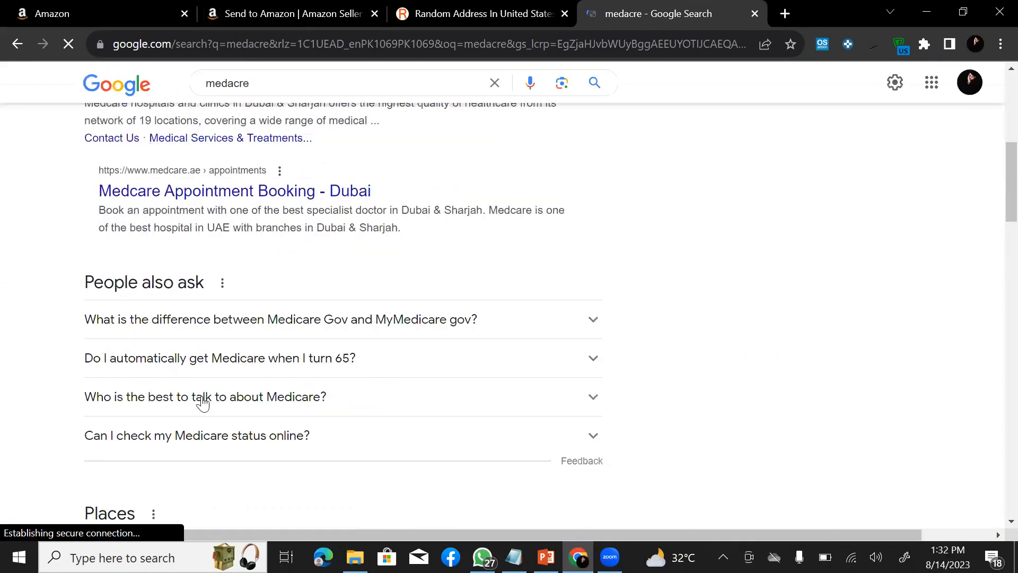
pyautogui.scroll(5, 279, 220)
# - Search Google for "medcare llc", open the medcarellc.com result and reload the site
pyautogui.doubleClick(239, 83)
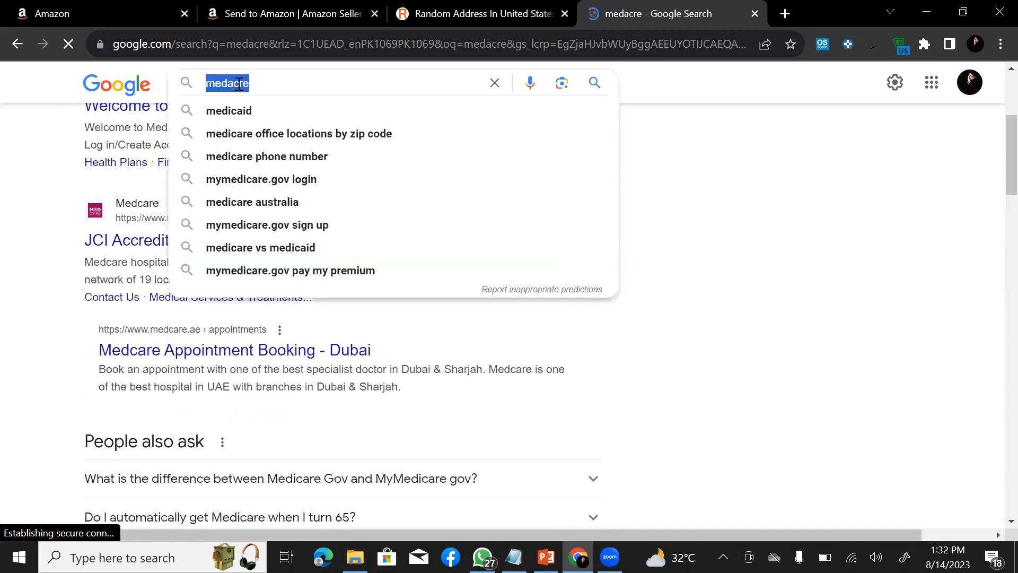
pyautogui.press('BackSpace')
pyautogui.write('med')
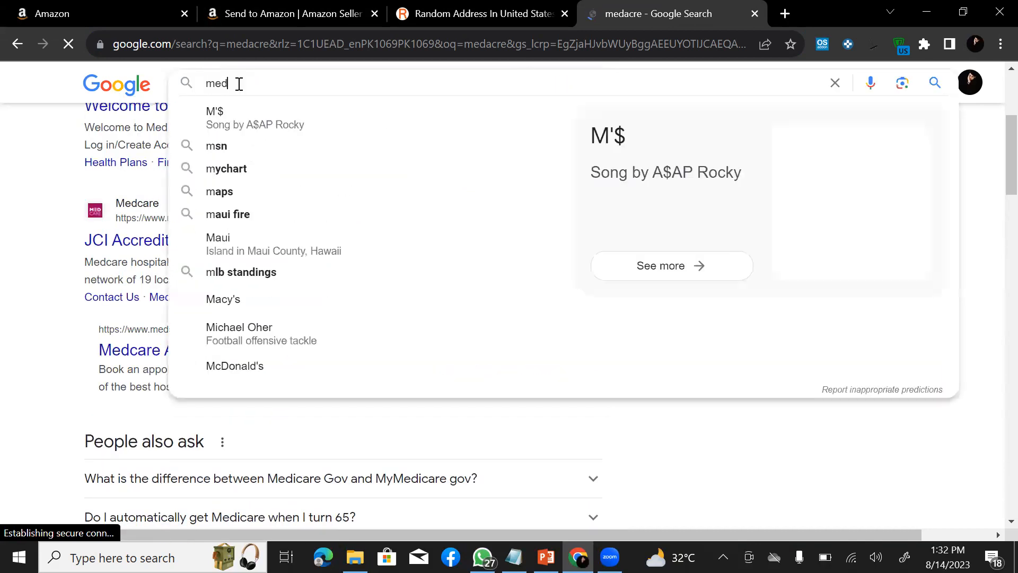
pyautogui.write('care ll')
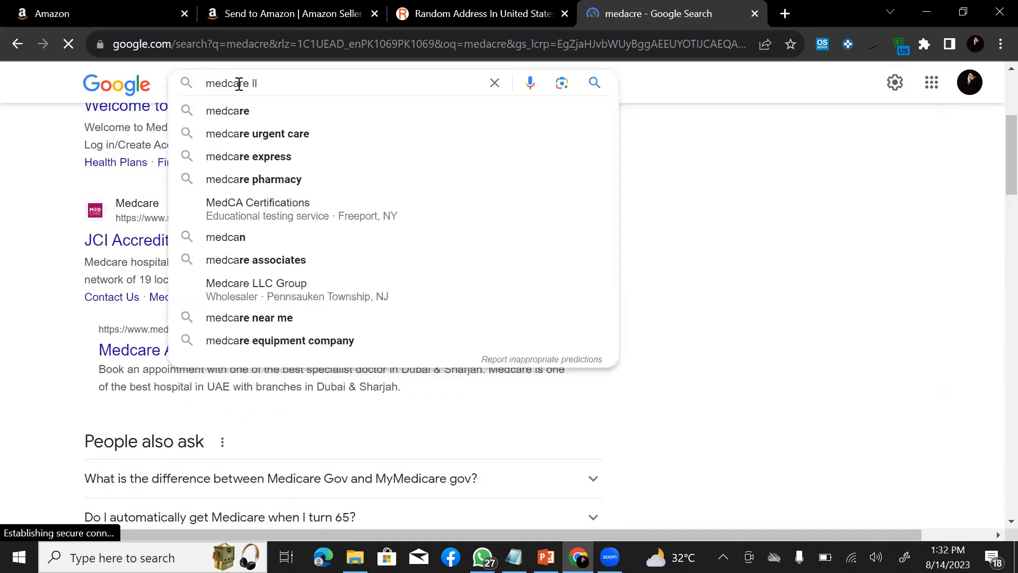
pyautogui.write('c')
pyautogui.press('Return')
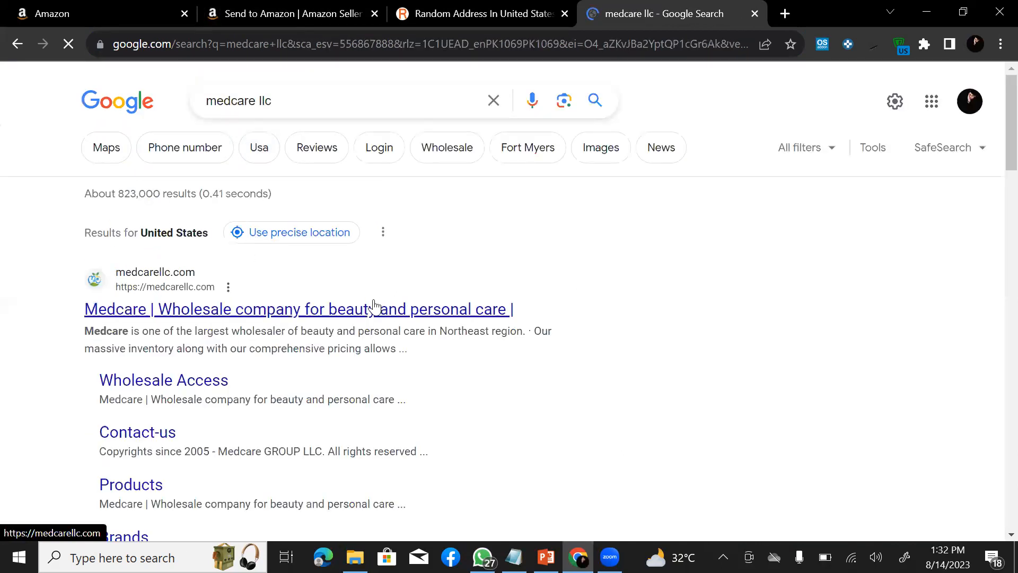
pyautogui.click(373, 308)
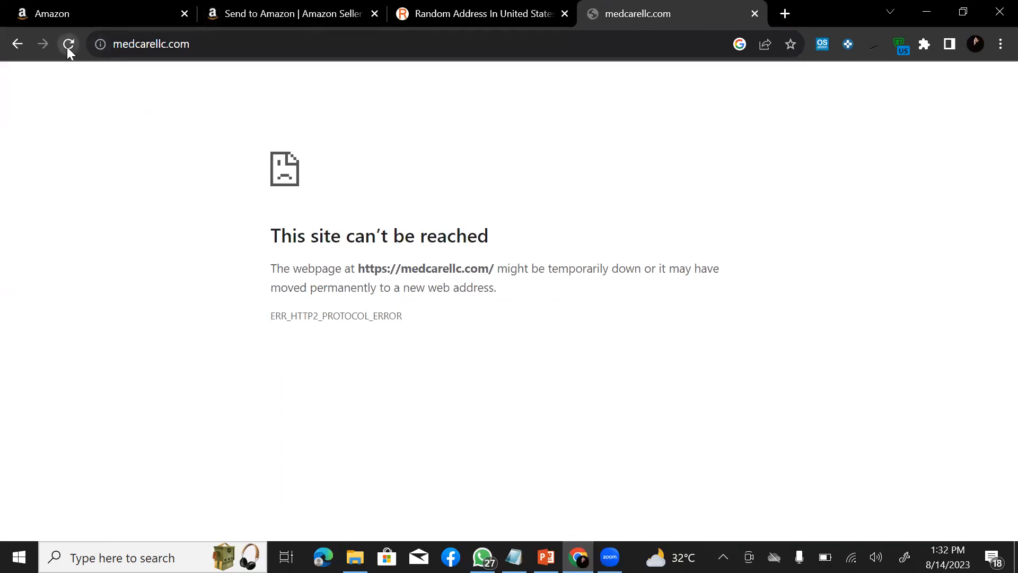
pyautogui.click(68, 44)
# - Open a new tab and restart the ZenMate VPN connection with United States as the location
pyautogui.click(785, 13)
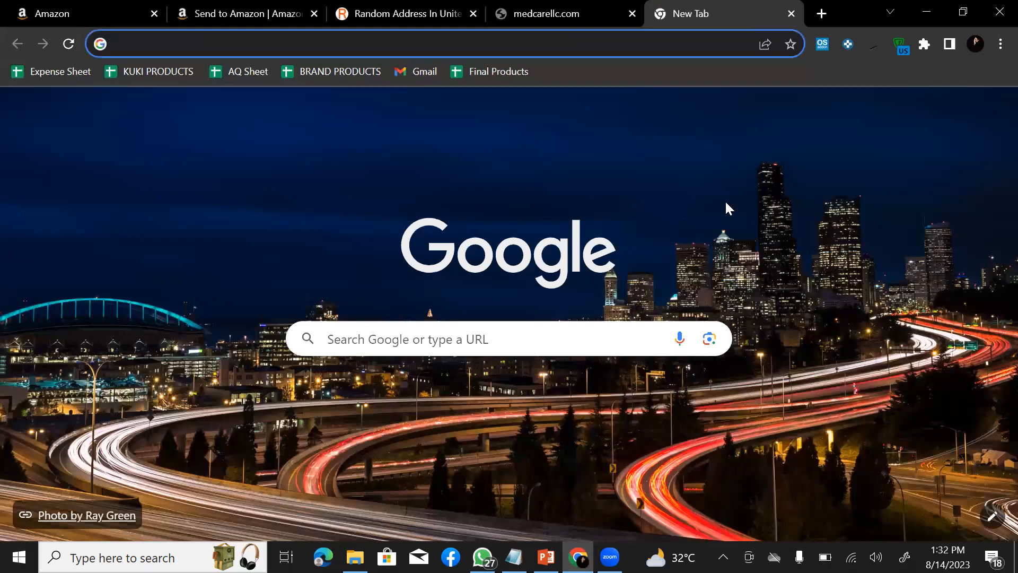
pyautogui.click(896, 49)
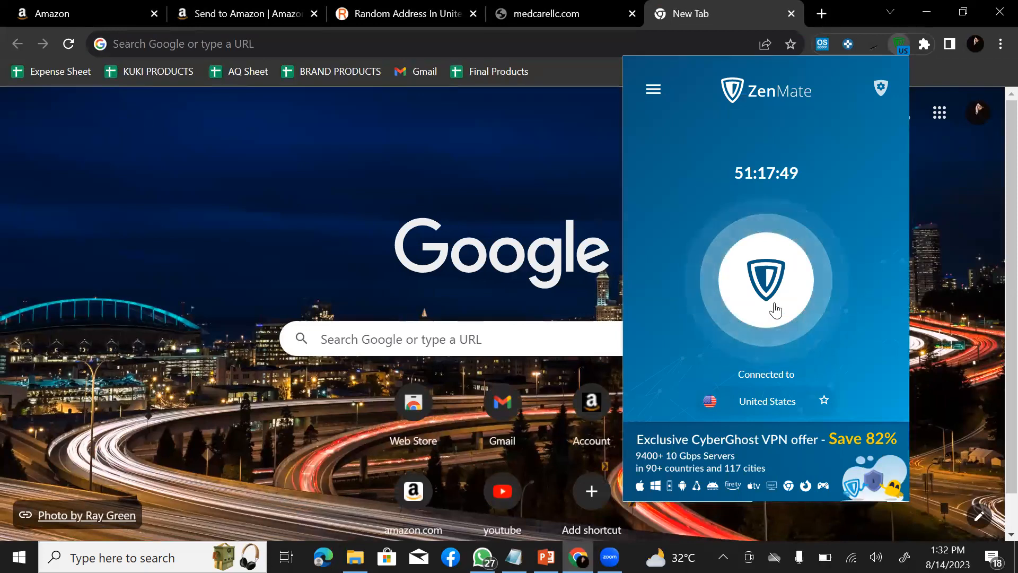
pyautogui.click(775, 307)
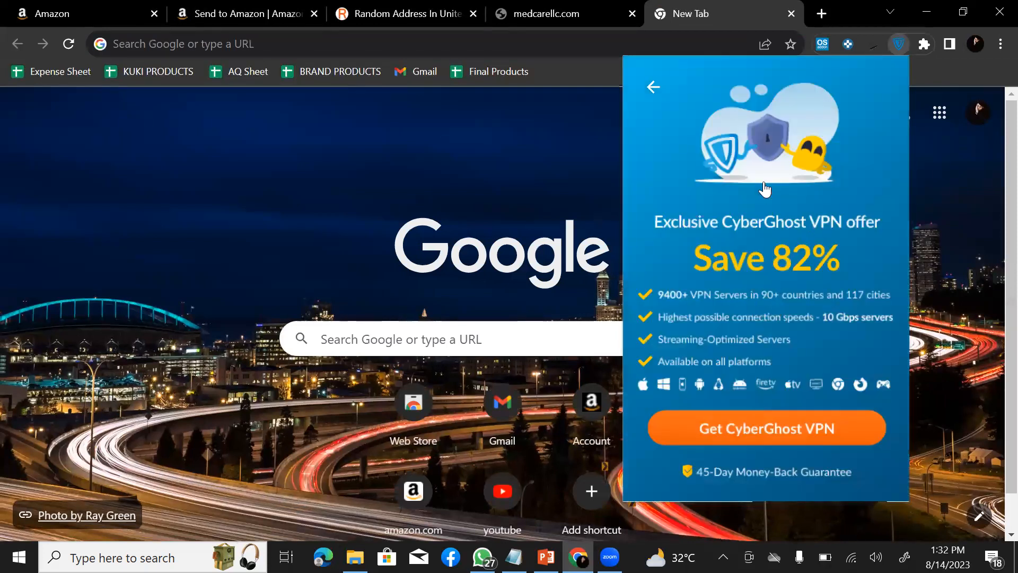
pyautogui.click(654, 88)
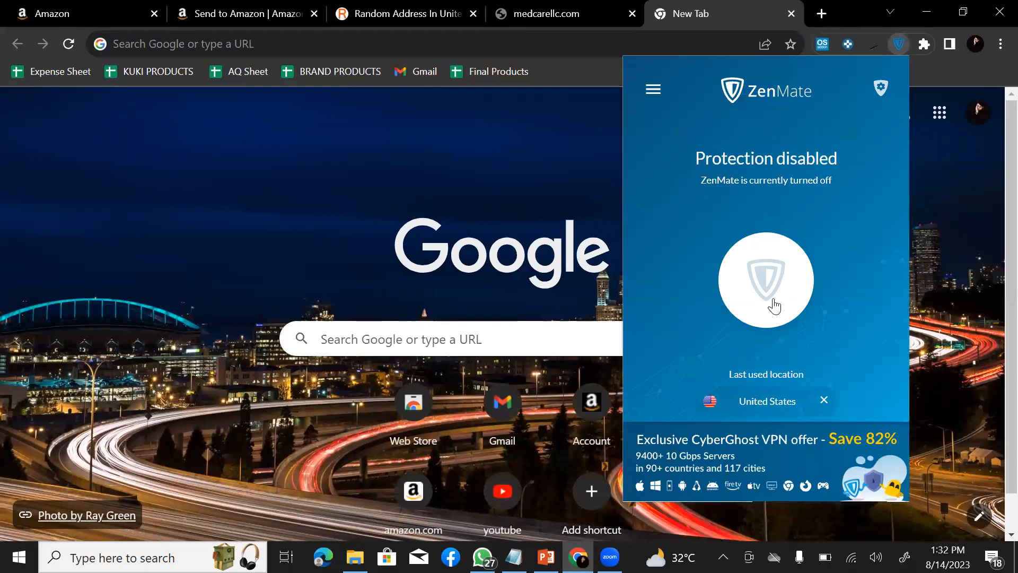
pyautogui.click(774, 318)
pyautogui.click(582, 163)
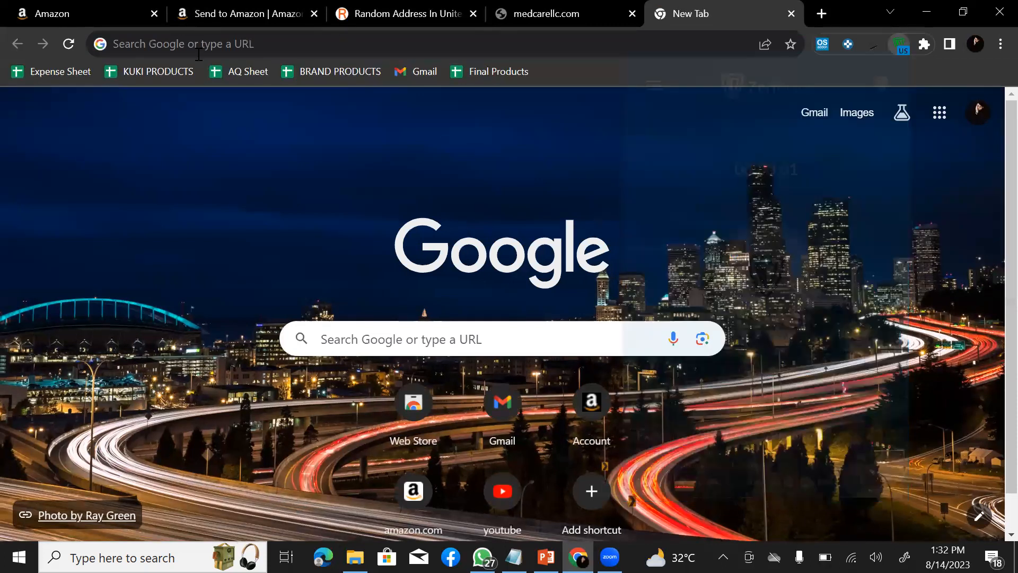
# - Refresh the new tab and return to the medcarellc.com website
pyautogui.click(68, 44)
pyautogui.click(572, 13)
pyautogui.click(684, 13)
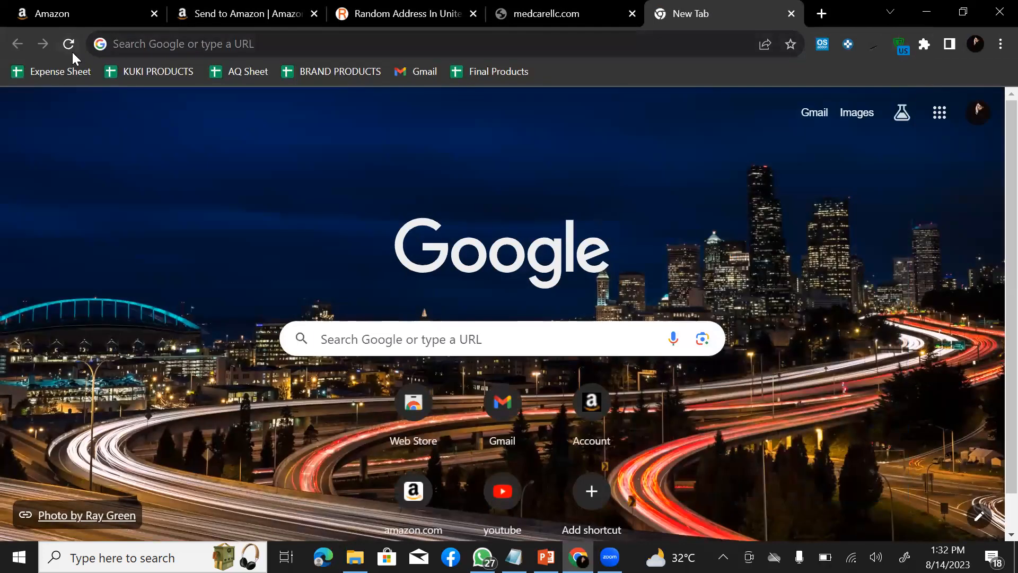
pyautogui.click(72, 52)
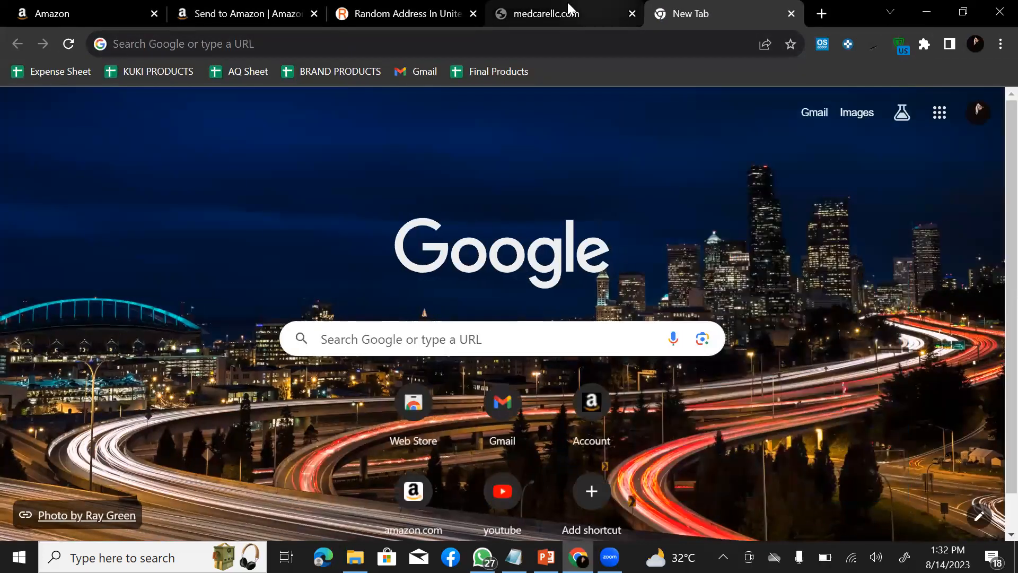
pyautogui.click(568, 11)
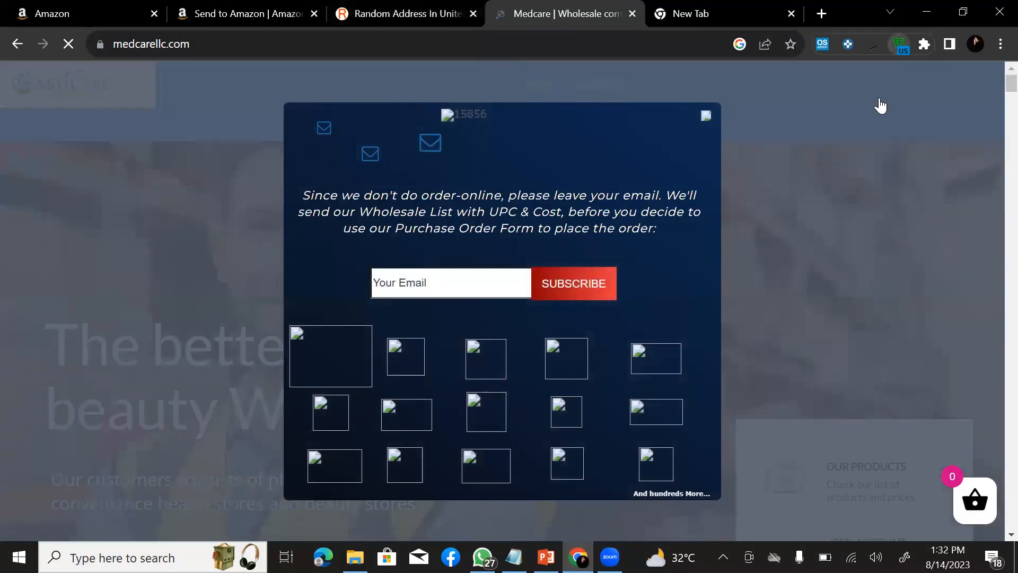
# - Turn off the ZenMate VPN, dismissing its feedback request, and close the Medcare website's email subscription pop-up
pyautogui.click(899, 45)
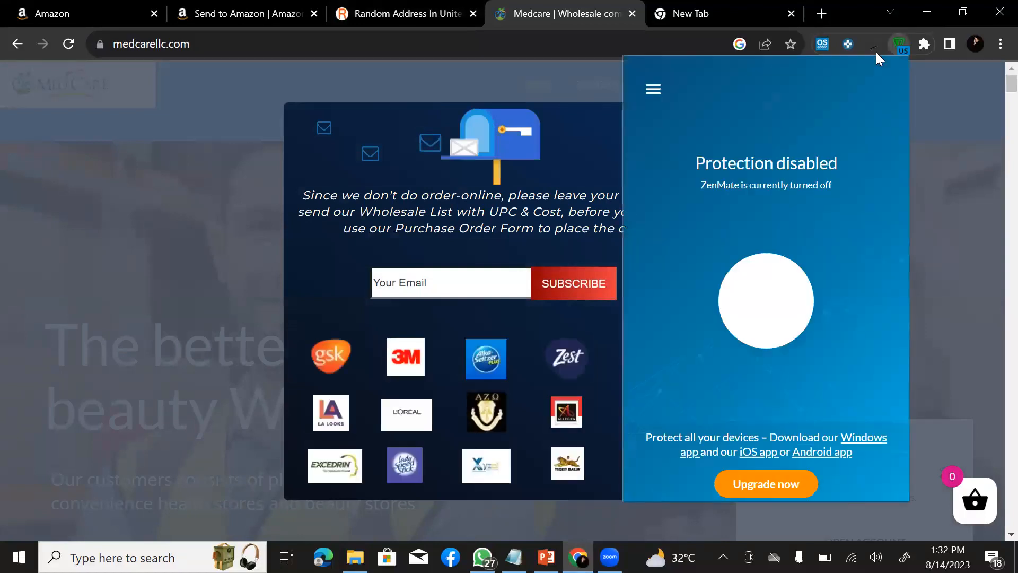
pyautogui.click(784, 317)
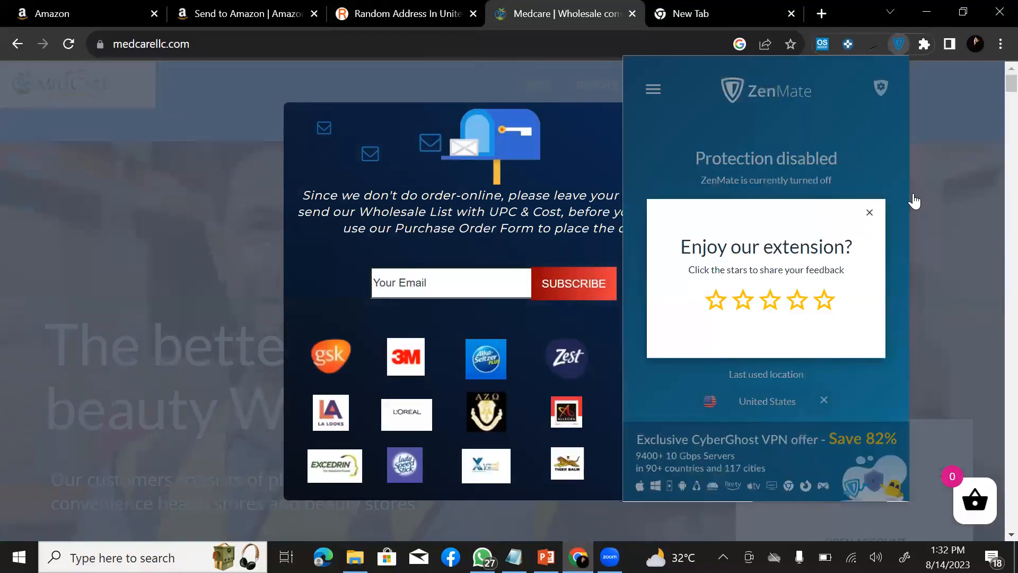
pyautogui.click(869, 213)
pyautogui.click(743, 125)
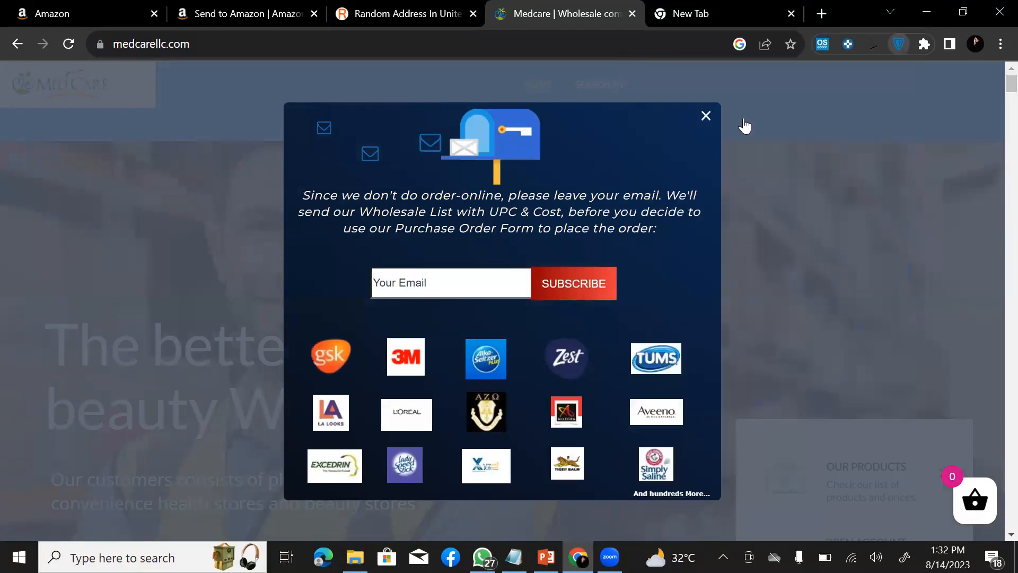
pyautogui.click(743, 125)
# - Look through the Medcare home page down to its footer links for the company's address
pyautogui.scroll(-10, 590, 345)
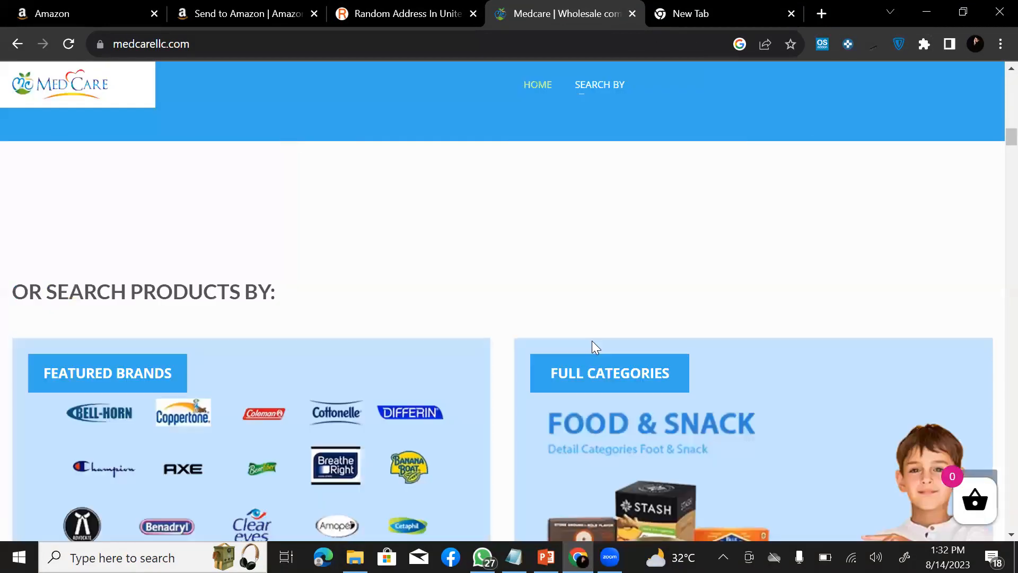
pyautogui.scroll(-20, 993, 182)
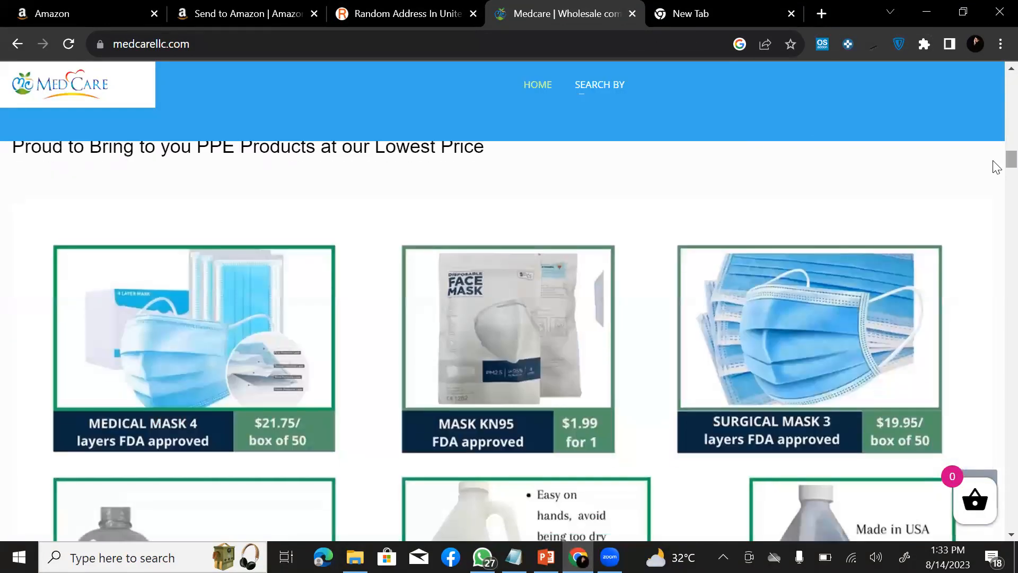
pyautogui.scroll(-15, 995, 490)
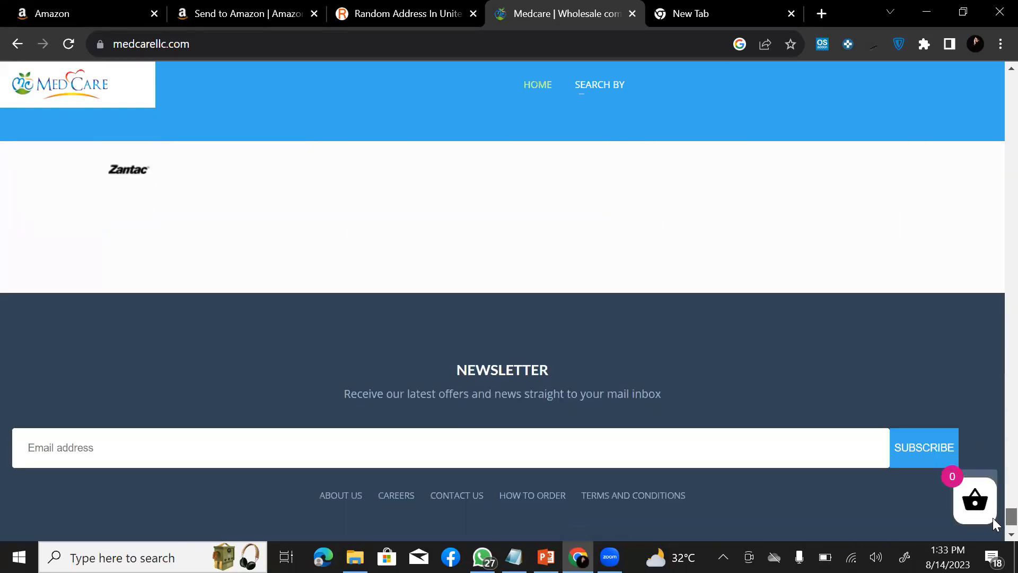
pyautogui.scroll(20, 993, 518)
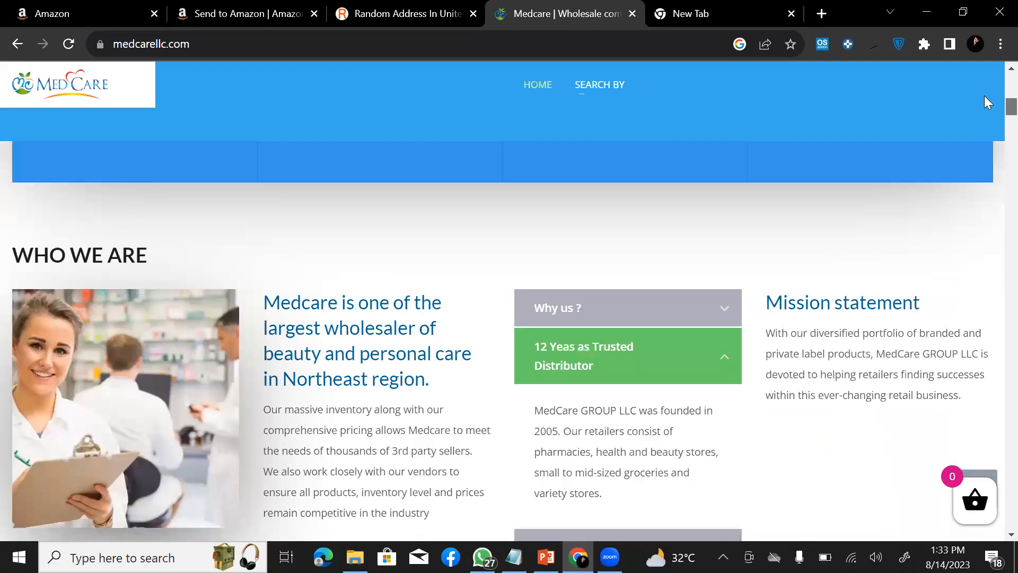
pyautogui.scroll(5, 984, 90)
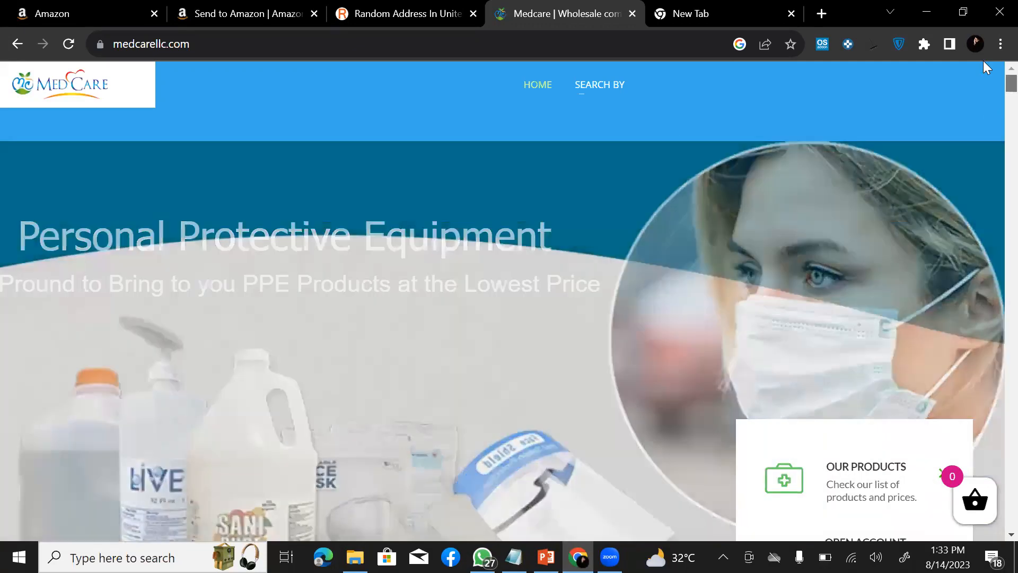
pyautogui.scroll(-20, 992, 148)
pyautogui.scroll(-20, 995, 358)
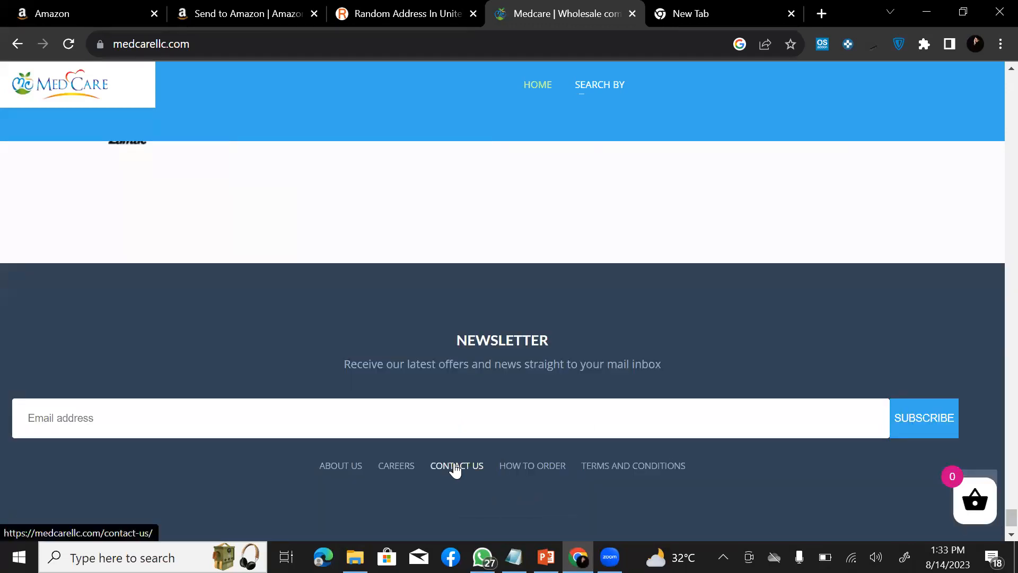
# - Open Medcare's About Us page, dismiss the subscription pop-up and check the whole page for a company address
pyautogui.click(346, 469)
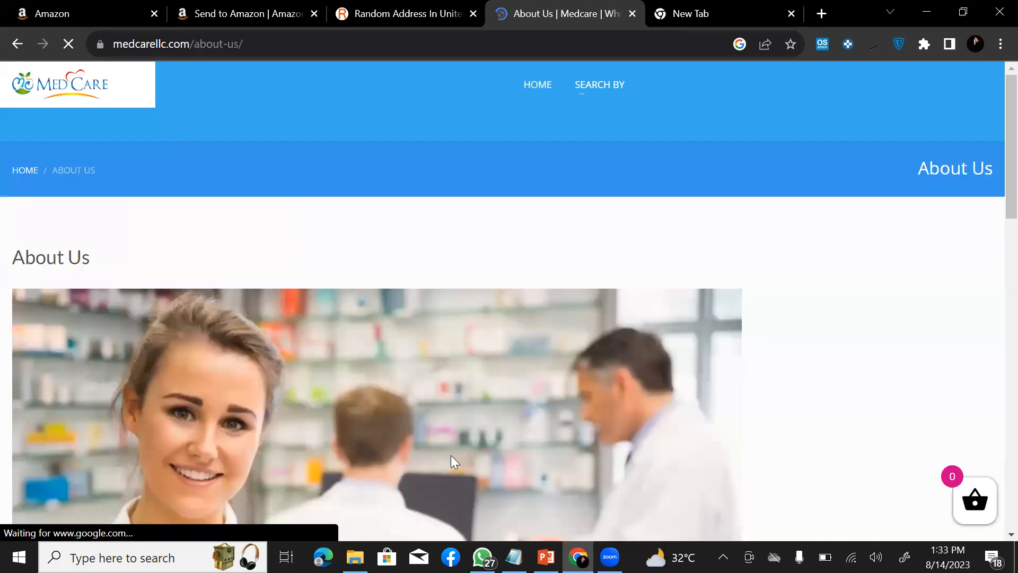
pyautogui.scroll(-5, 993, 221)
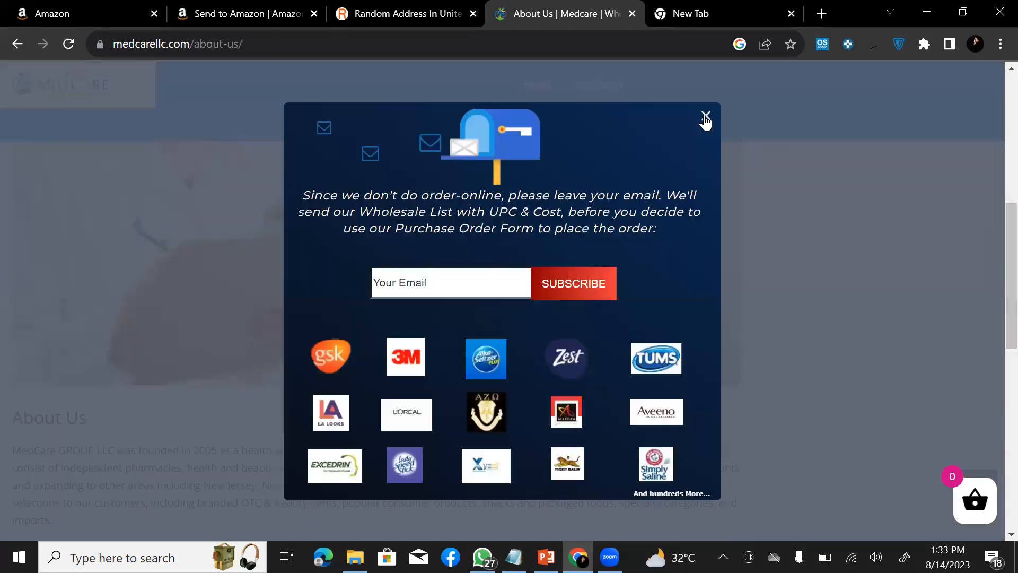
pyautogui.click(706, 121)
pyautogui.scroll(-10, 993, 278)
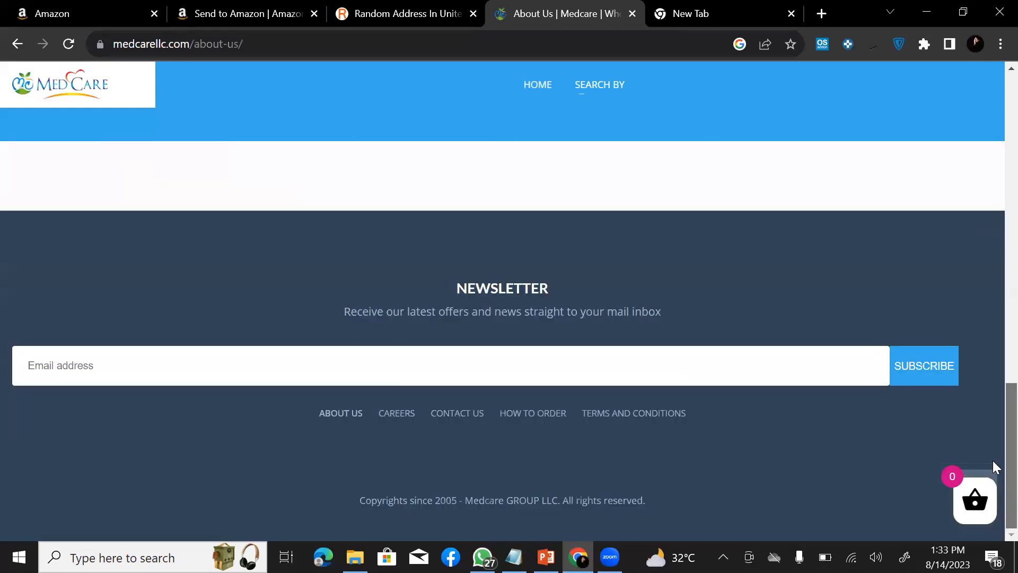
pyautogui.scroll(3, 993, 424)
pyautogui.scroll(6, 993, 318)
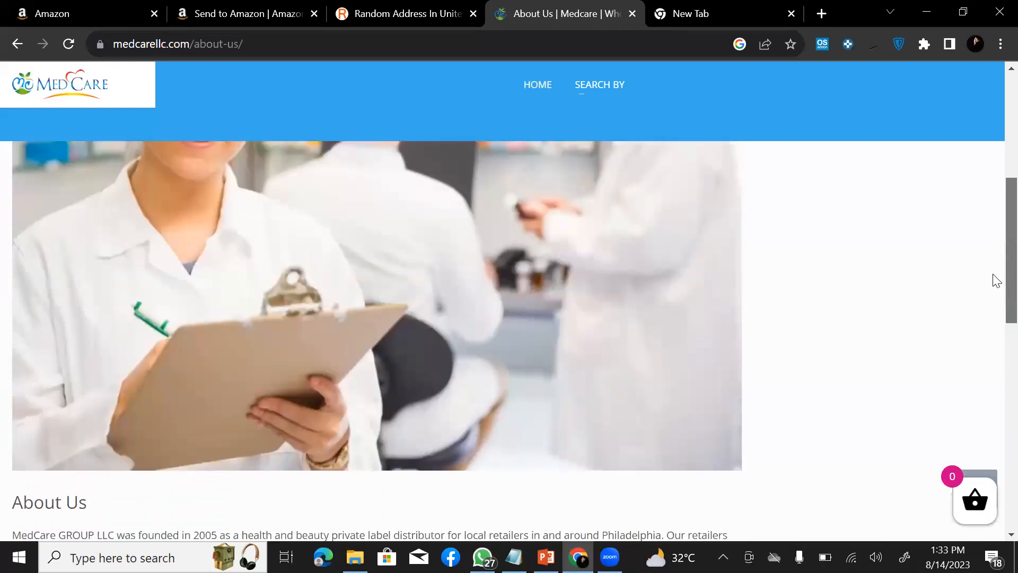
pyautogui.scroll(-2, 996, 283)
pyautogui.scroll(8, 996, 286)
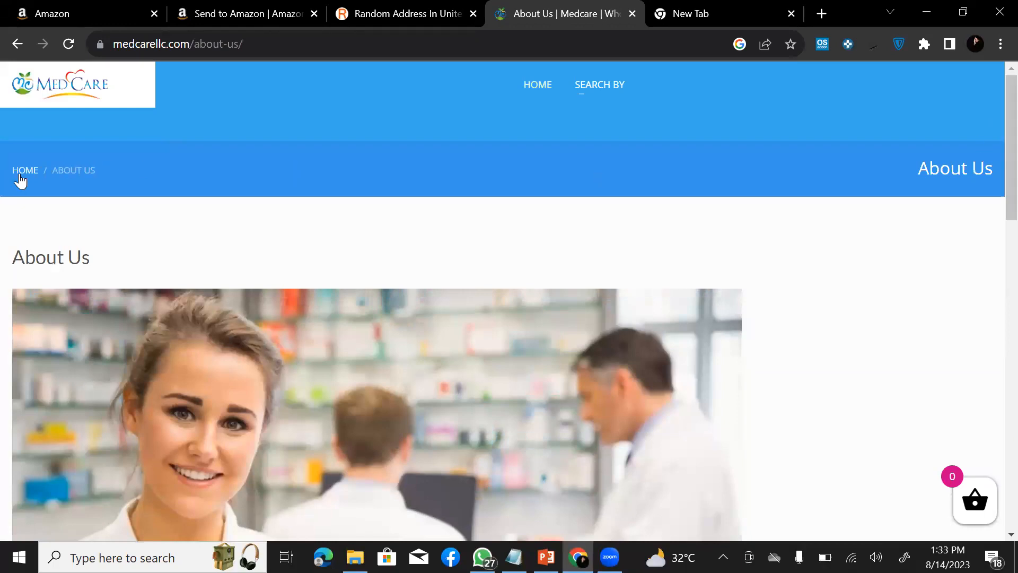
pyautogui.moveTo(597, 85)
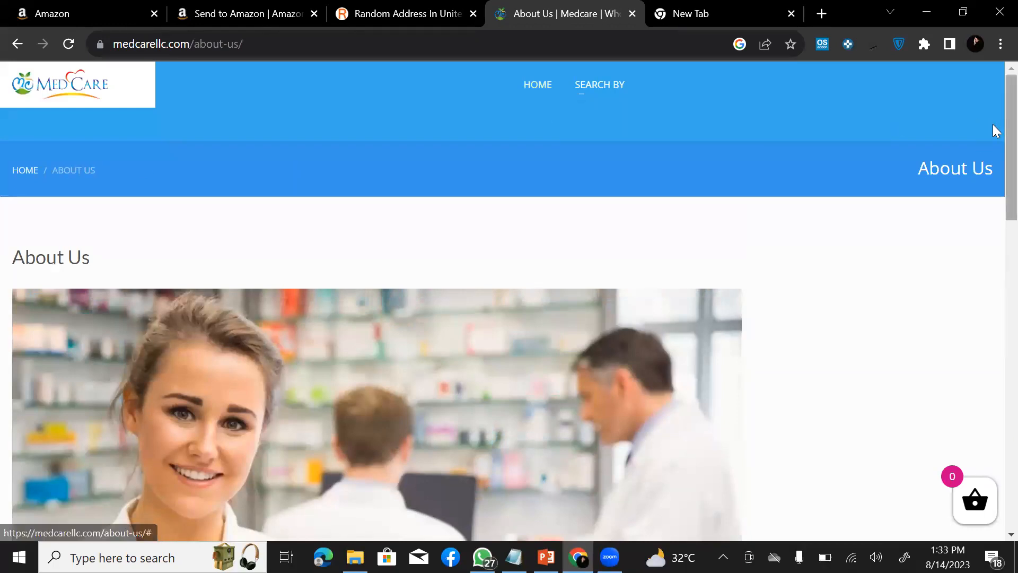
pyautogui.scroll(-10, 993, 415)
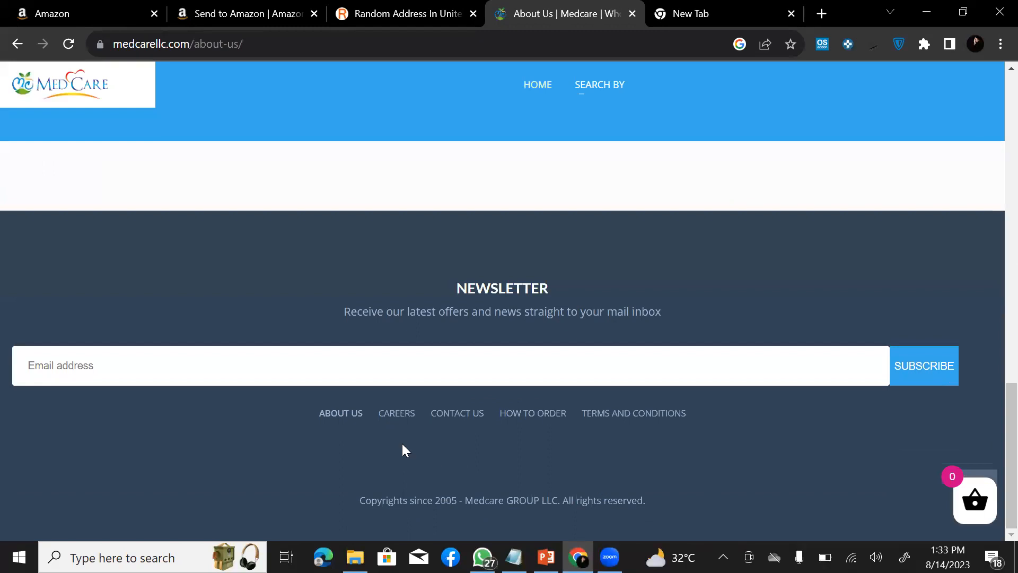
# - Open Medcare's Contact-us page, dismiss the subscription pop-up and check the page for the headquarters address
pyautogui.click(456, 413)
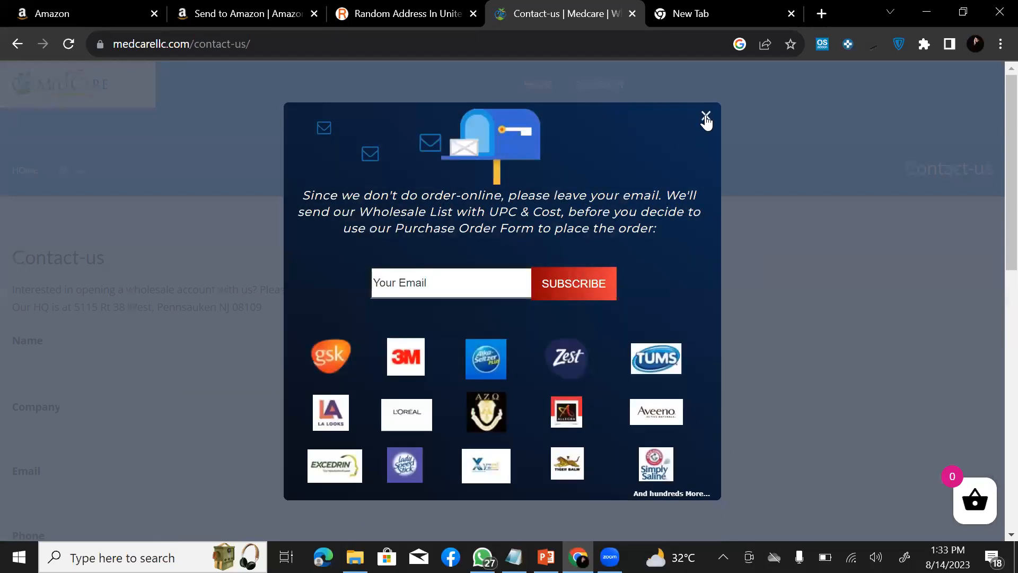
pyautogui.press('Escape')
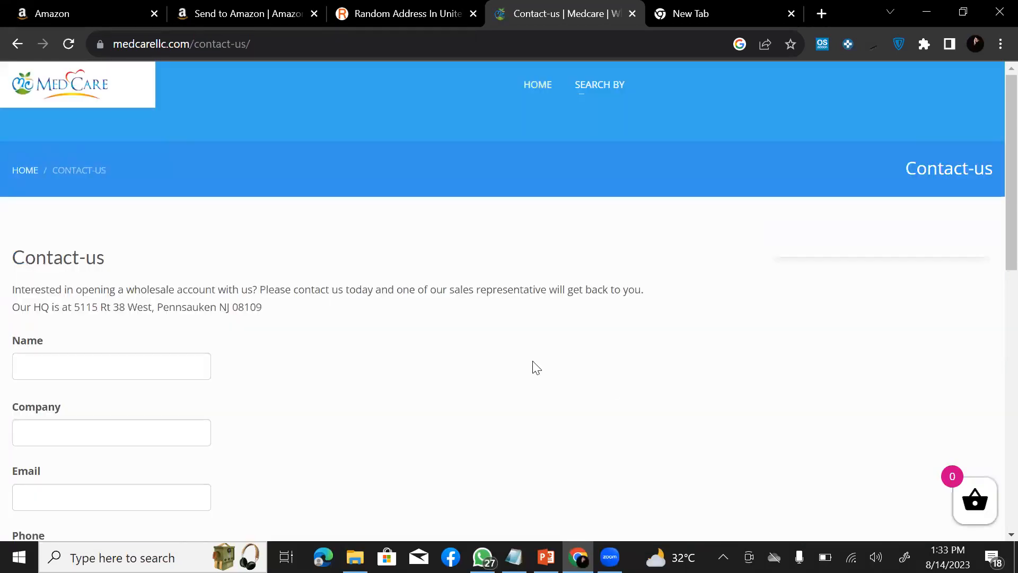
pyautogui.scroll(-3, 313, 338)
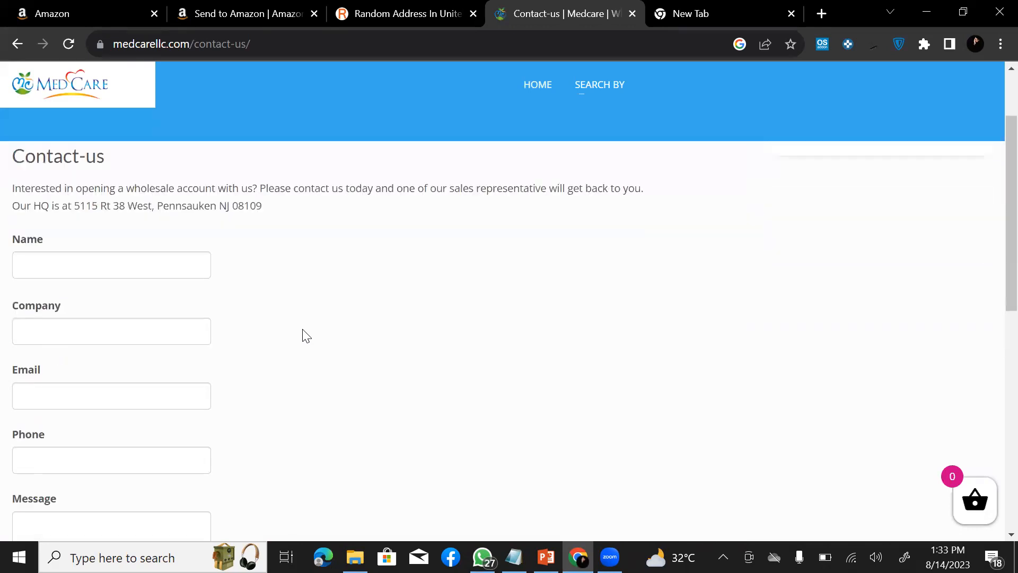
pyautogui.scroll(3, 141, 249)
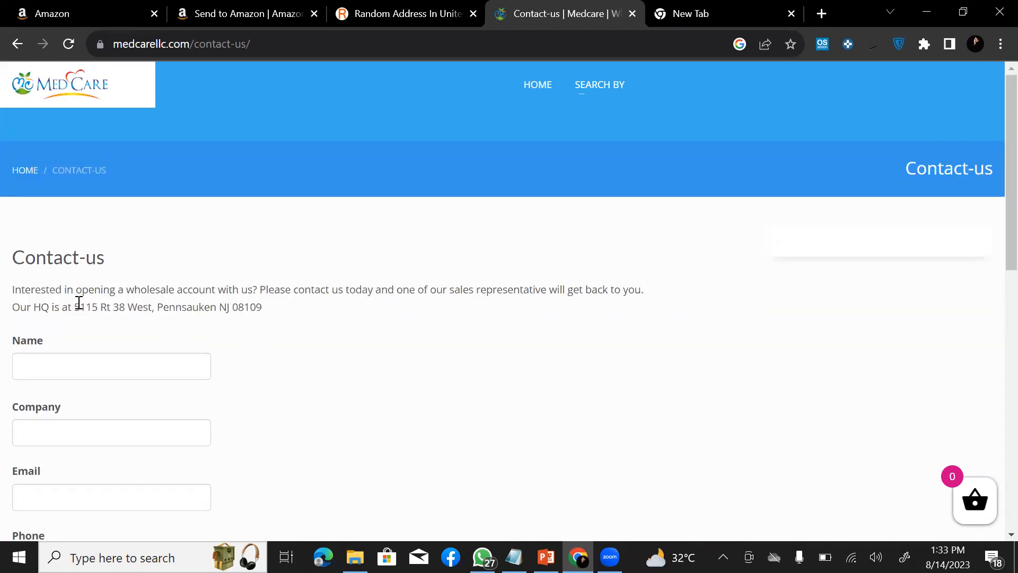
# - Copy the street address of Medcare's headquarters from its Contact-us page into the new ship-from address's Street address field
pyautogui.moveTo(74, 307); pyautogui.dragTo(151, 309)
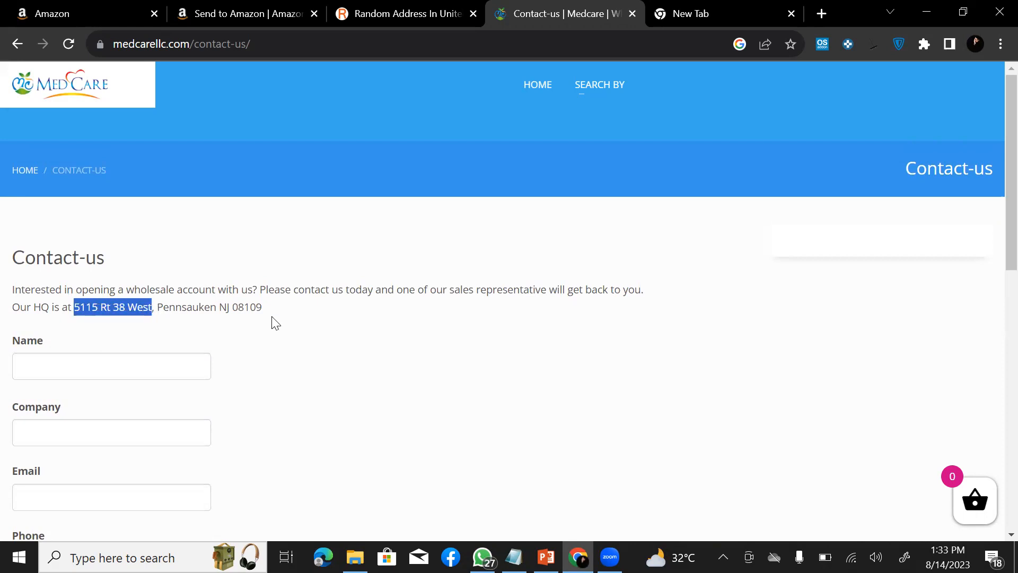
pyautogui.click(240, 11)
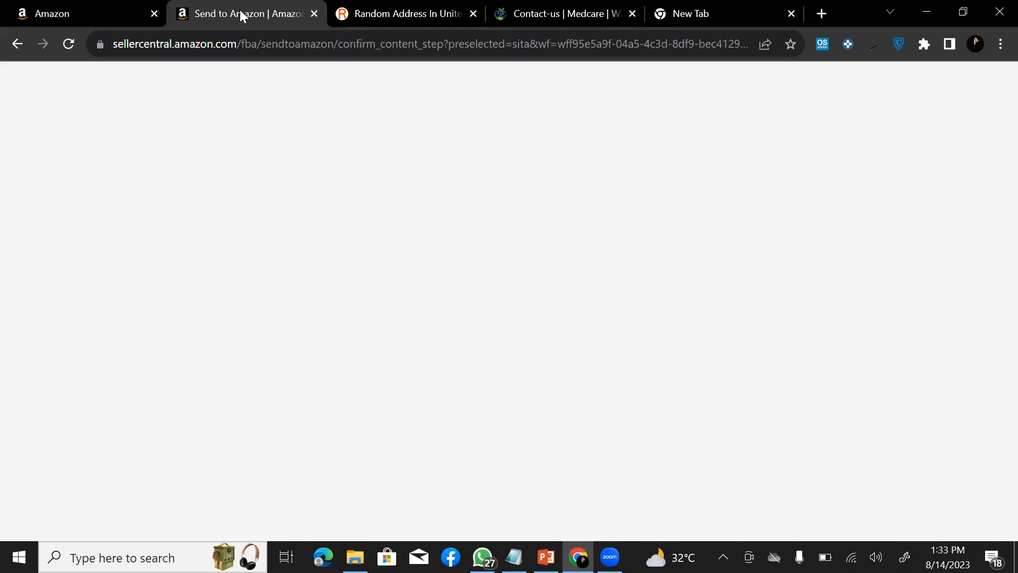
pyautogui.hotkey('ctrl', 'a')
pyautogui.write('5115 Rt 38 West')
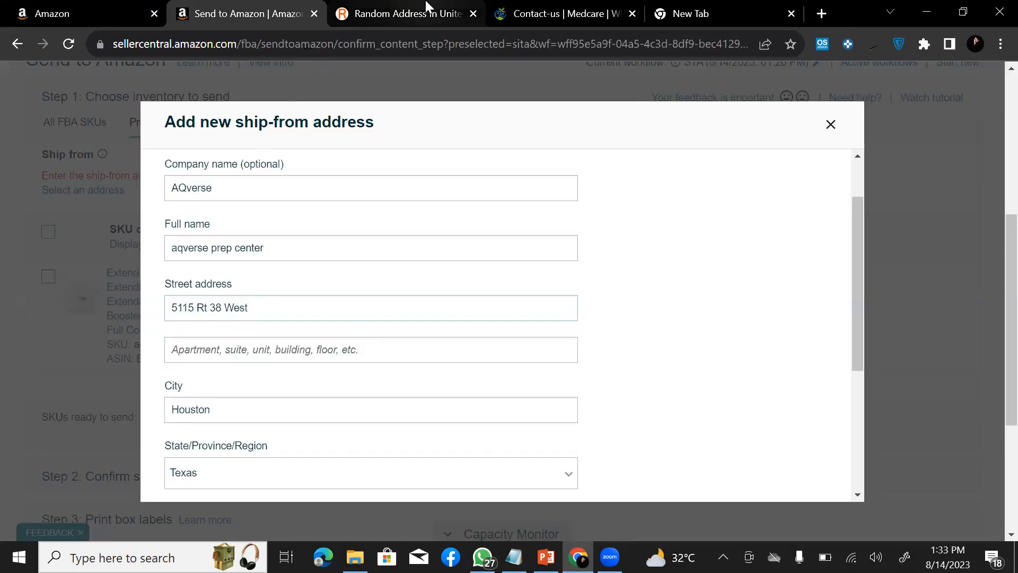
# - Replace the ship-from address's city with the headquarters city copied from Medcare's Contact-us page
pyautogui.moveTo(541, 14); pyautogui.dragTo(419, 20)
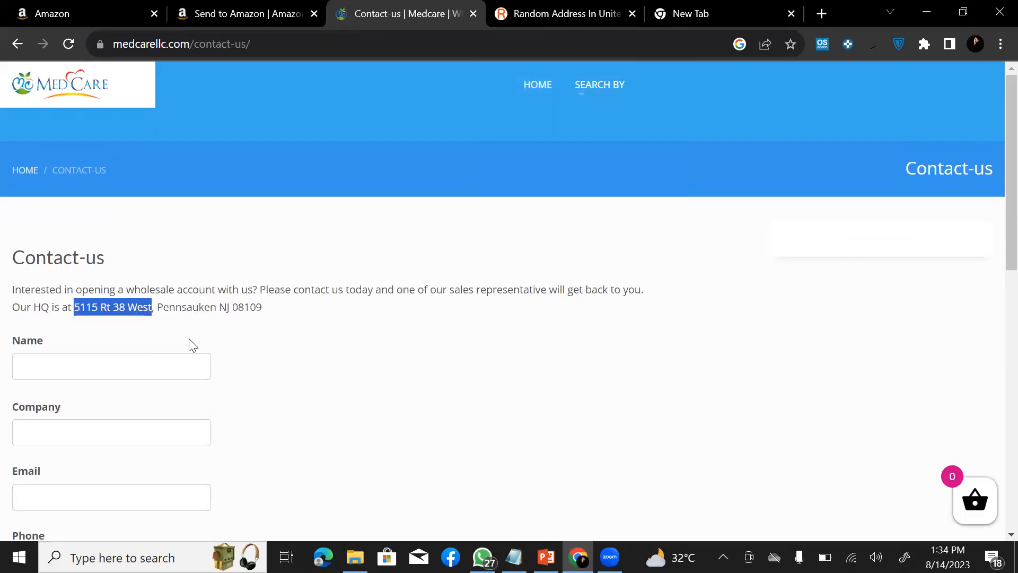
pyautogui.doubleClick(188, 308)
pyautogui.hotkey('ctrl', 'c')
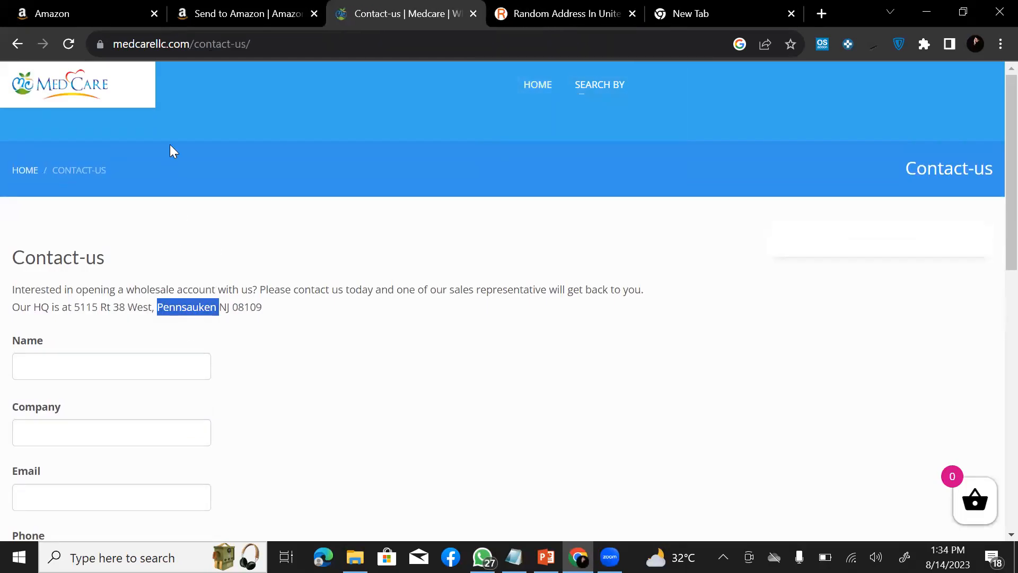
pyautogui.click(235, 8)
pyautogui.doubleClick(231, 400)
pyautogui.hotkey('ctrl', 'v')
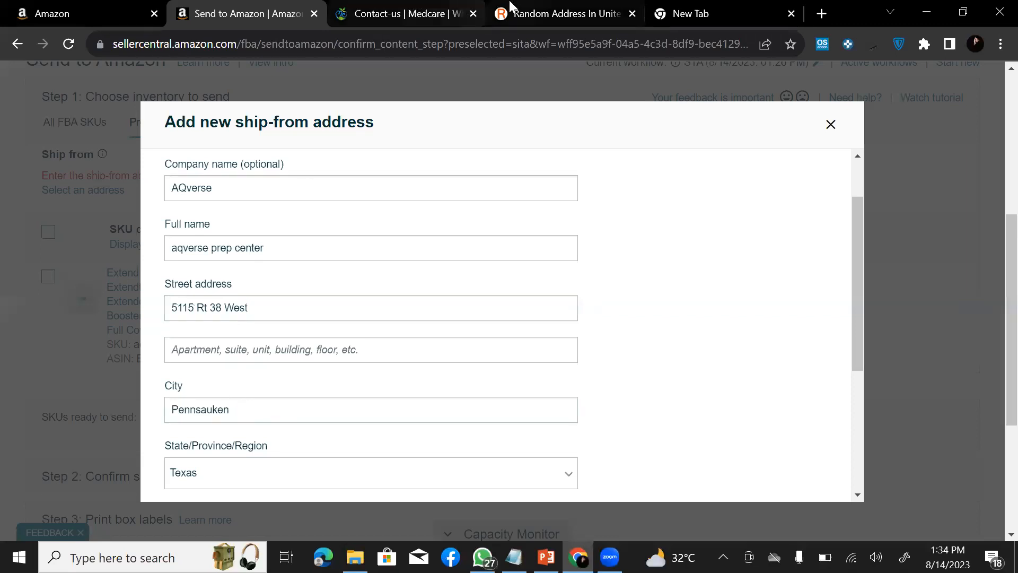
# - Replace the ship-from address's postal code with the headquarters postal code copied from Medcare's Contact-us page
pyautogui.click(395, 13)
pyautogui.doubleClick(247, 308)
pyautogui.hotkey('ctrl', 'c')
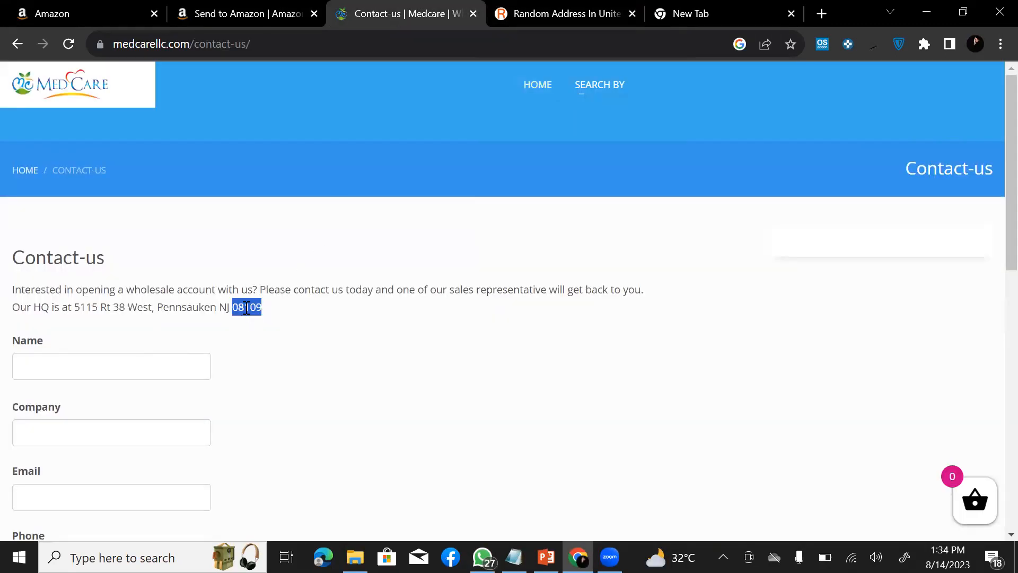
pyautogui.click(243, 13)
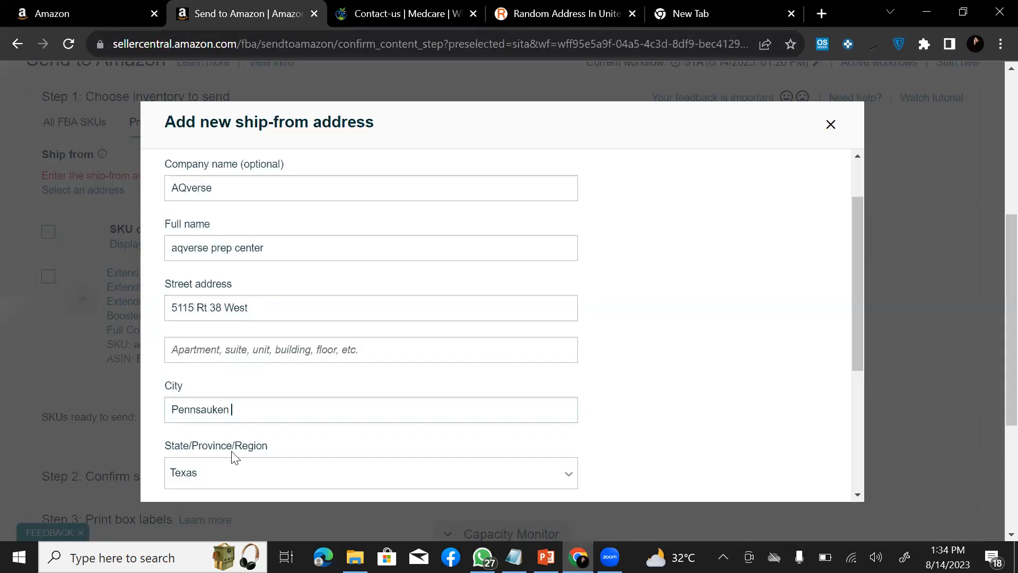
pyautogui.scroll(-3, 233, 457)
pyautogui.doubleClick(221, 377)
pyautogui.hotkey('ctrl', 'v')
# - Set the ship-from address's state to New Jersey
pyautogui.click(256, 315)
pyautogui.scroll(-2, 318, 459)
pyautogui.scroll(-2, 318, 458)
pyautogui.scroll(10, 318, 459)
pyautogui.scroll(-1, 248, 340)
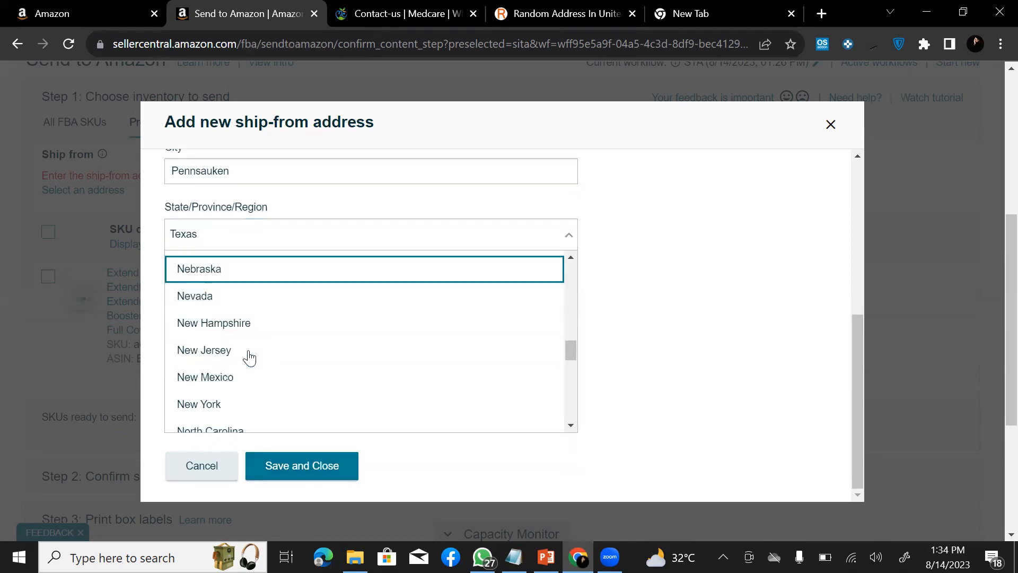
pyautogui.click(248, 353)
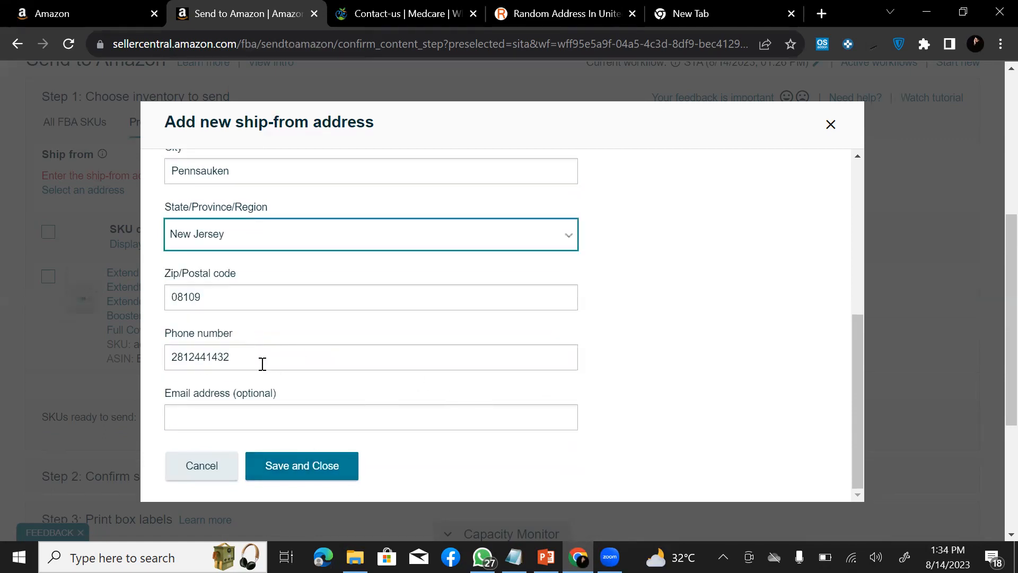
# - Review and save the new ship-from address, check it against Medcare's Contact-us page, and select it for the shipment
pyautogui.scroll(5, 648, 395)
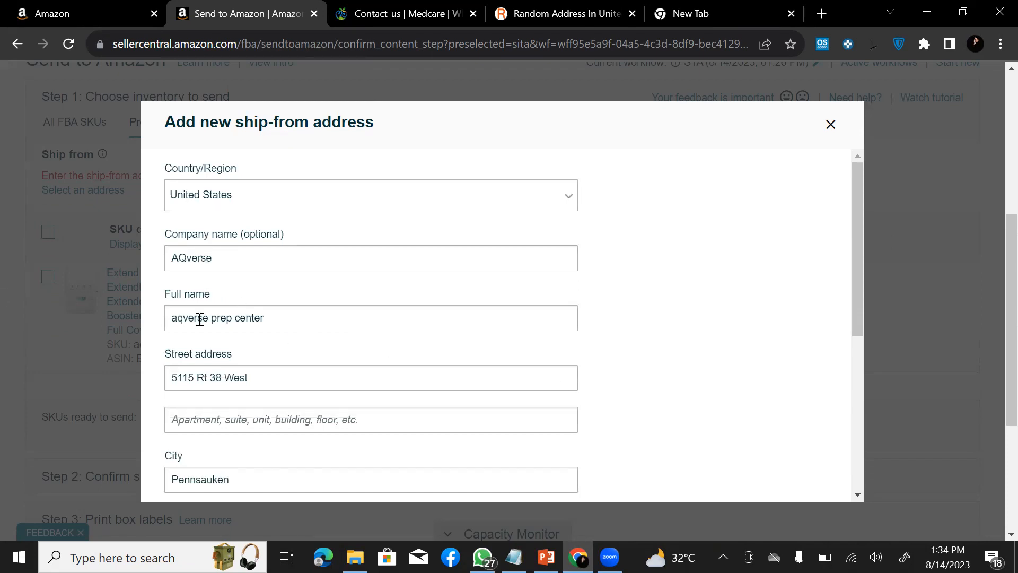
pyautogui.scroll(-5, 432, 381)
pyautogui.click(325, 467)
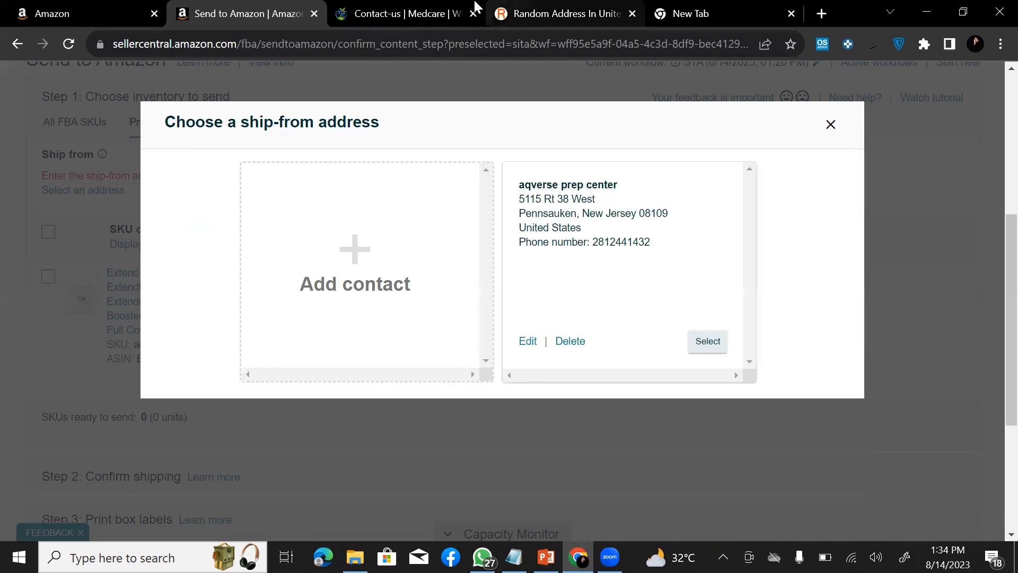
pyautogui.click(406, 10)
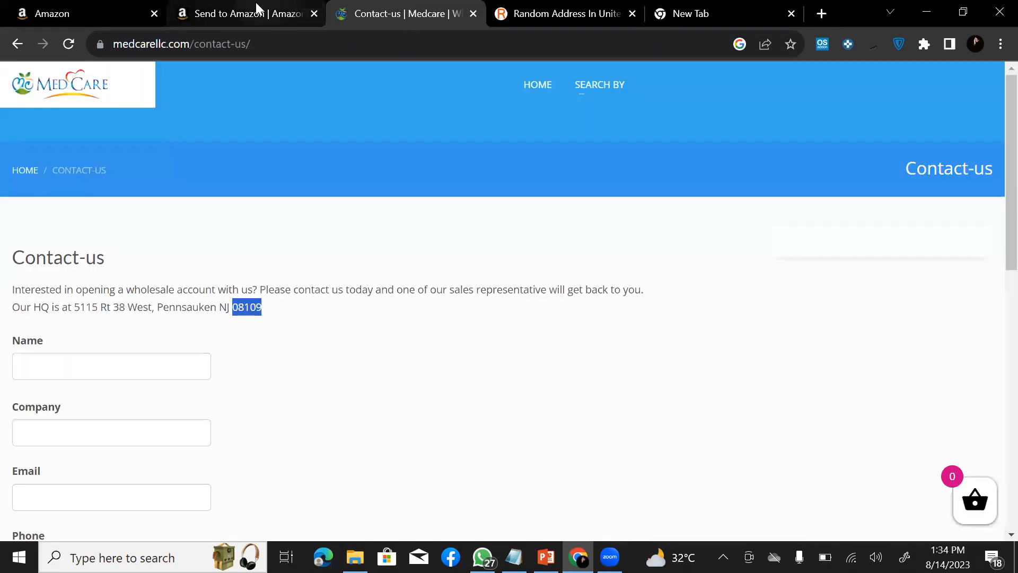
pyautogui.click(258, 12)
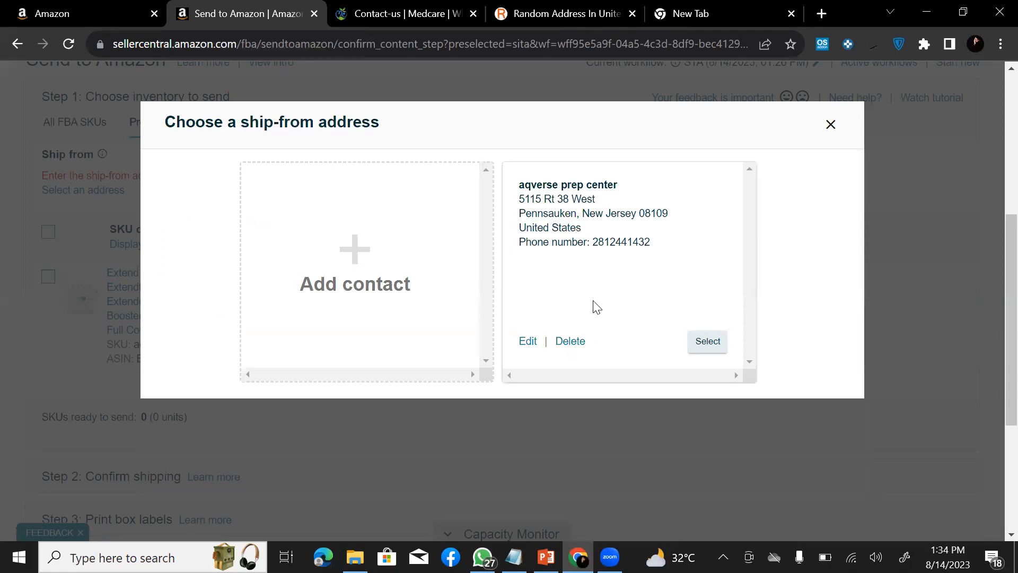
pyautogui.click(696, 342)
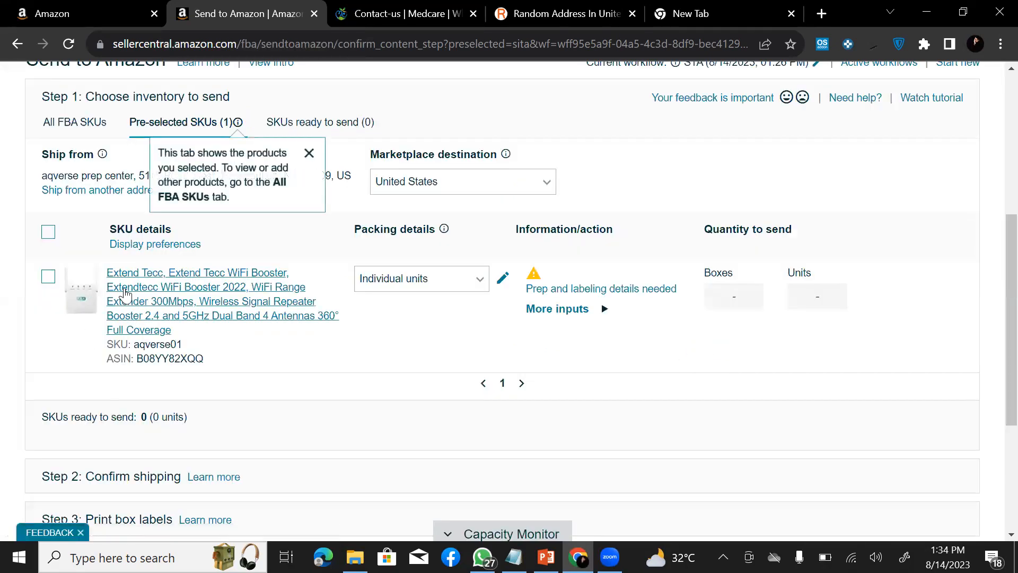
# - Check the shipment's ship-from address and choose United States as the marketplace destination
pyautogui.scroll(1, 125, 293)
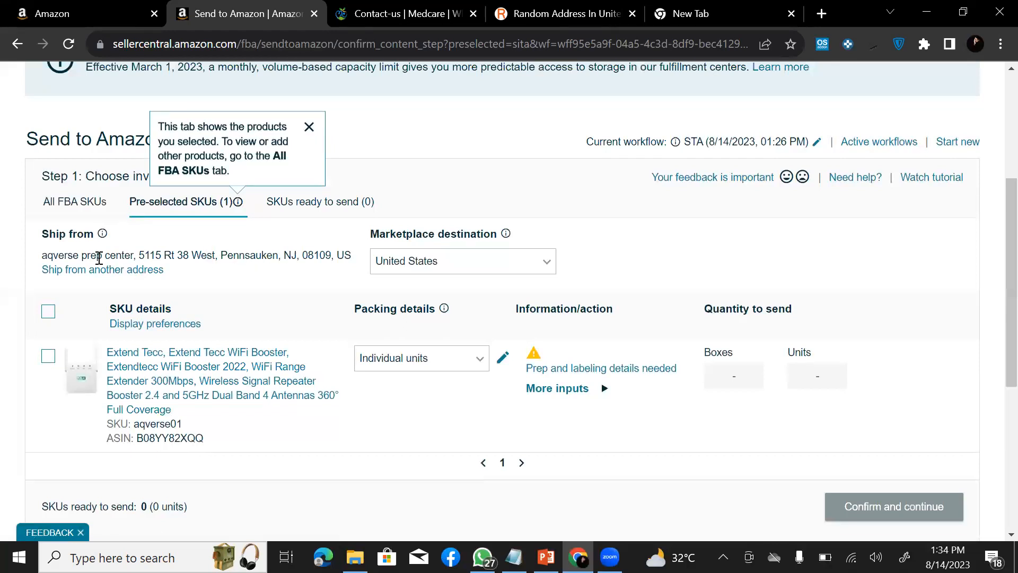
pyautogui.tripleClick(141, 259)
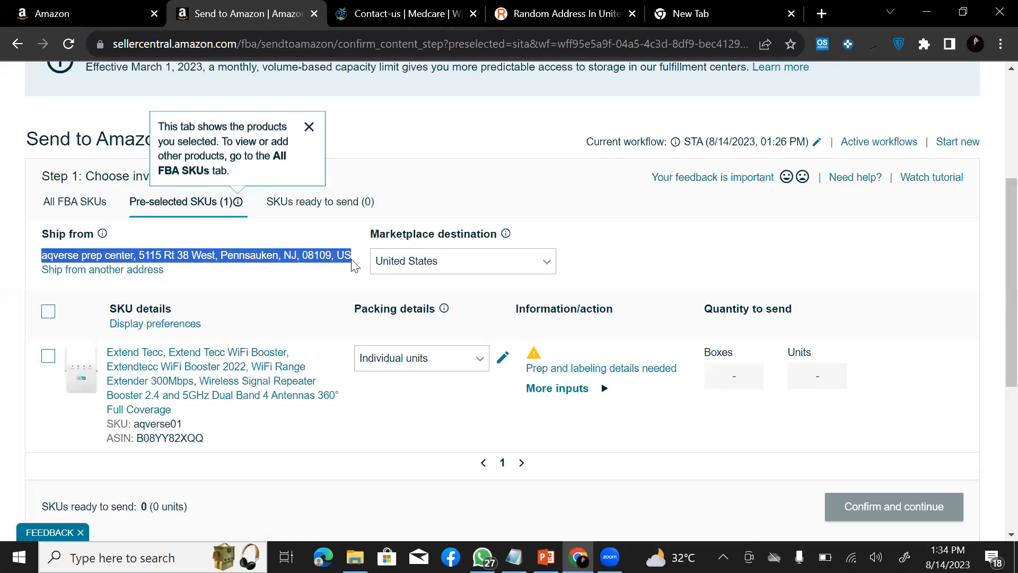
pyautogui.click(518, 262)
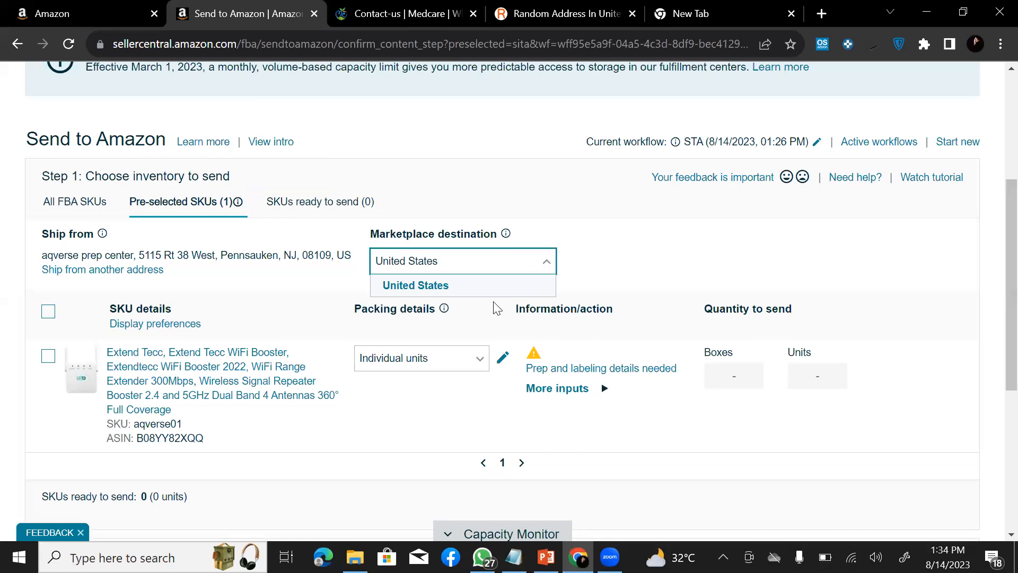
pyautogui.click(461, 289)
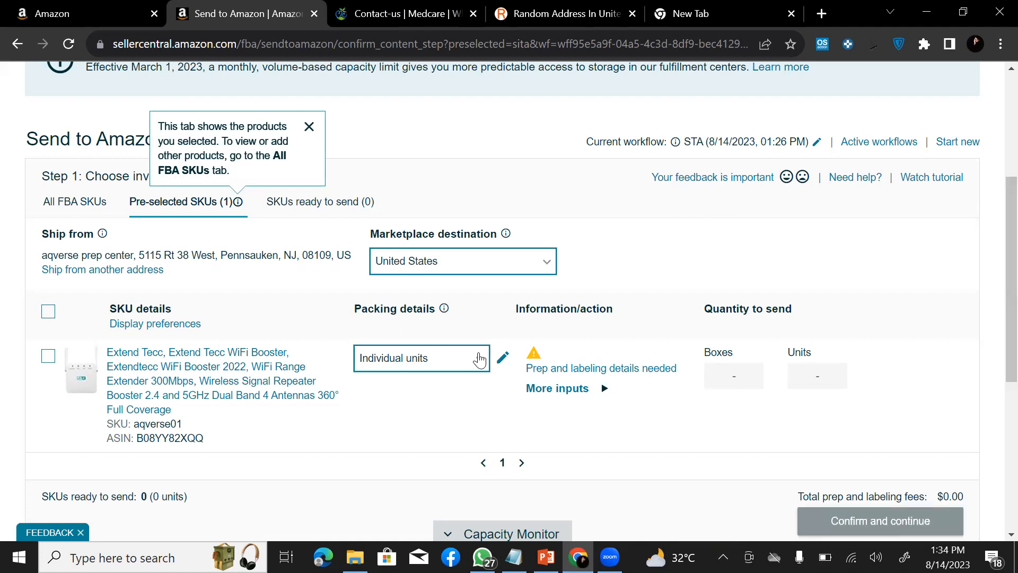
# - Look through the packing options for SKU aqverse01 and view the Individual units packing details, closing them without saving
pyautogui.click(478, 359)
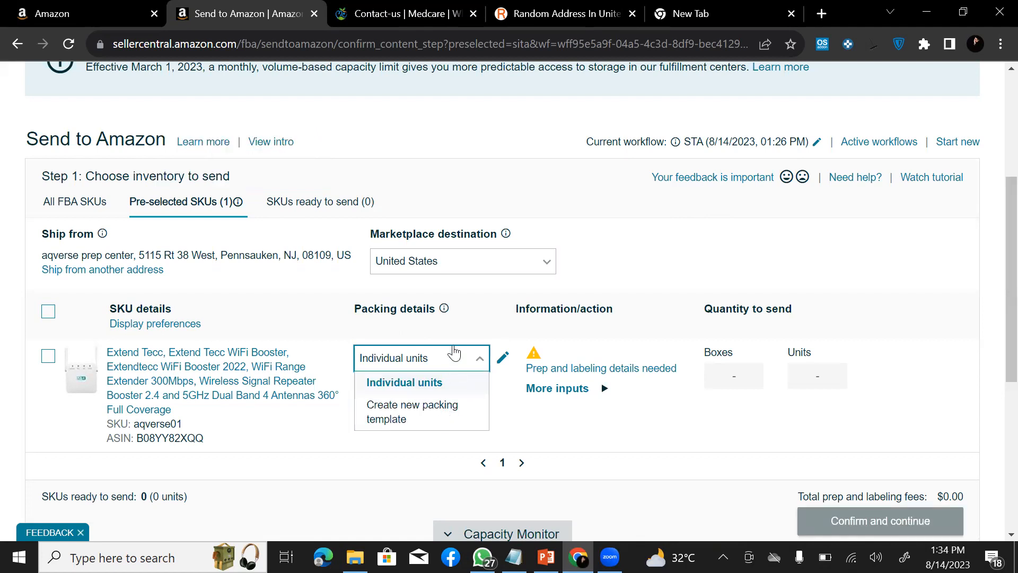
pyautogui.click(503, 361)
pyautogui.click(473, 359)
pyautogui.click(438, 382)
pyautogui.click(433, 376)
pyautogui.click(433, 379)
pyautogui.click(503, 358)
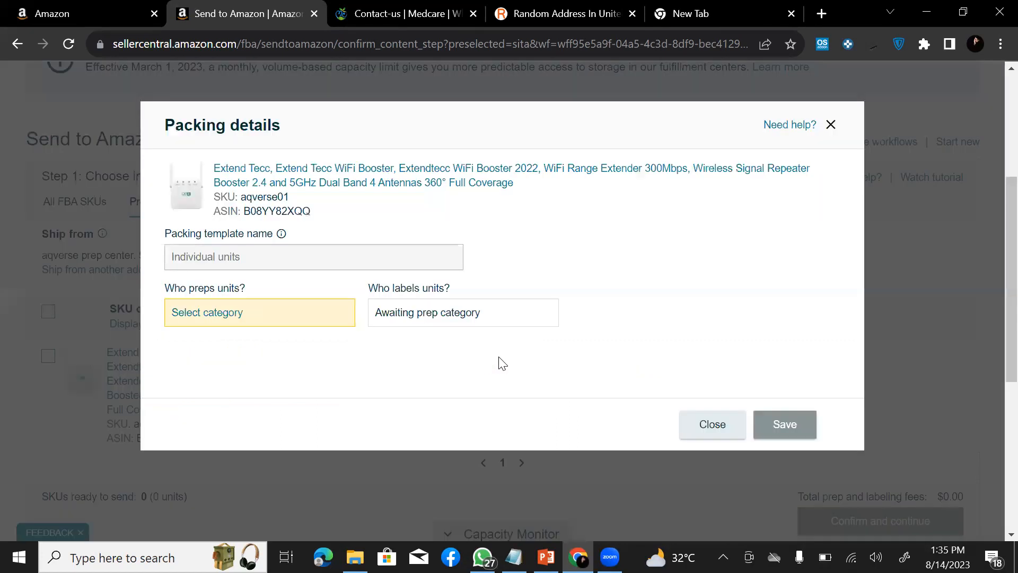
pyautogui.click(712, 425)
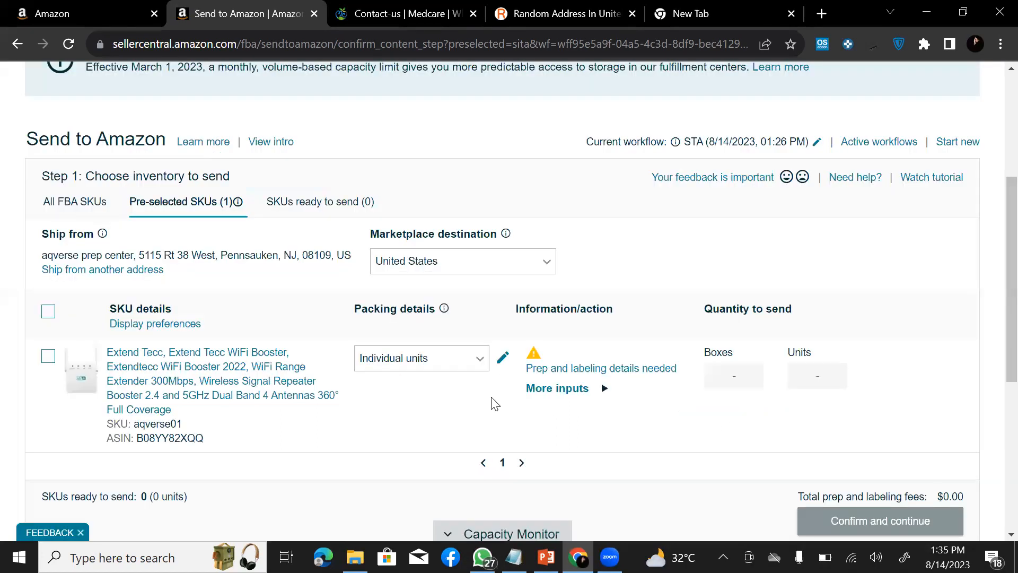
# - View the new packing template form for SKU aqverse01, including its Case pack fields, and close it without saving
pyautogui.click(457, 359)
pyautogui.click(432, 419)
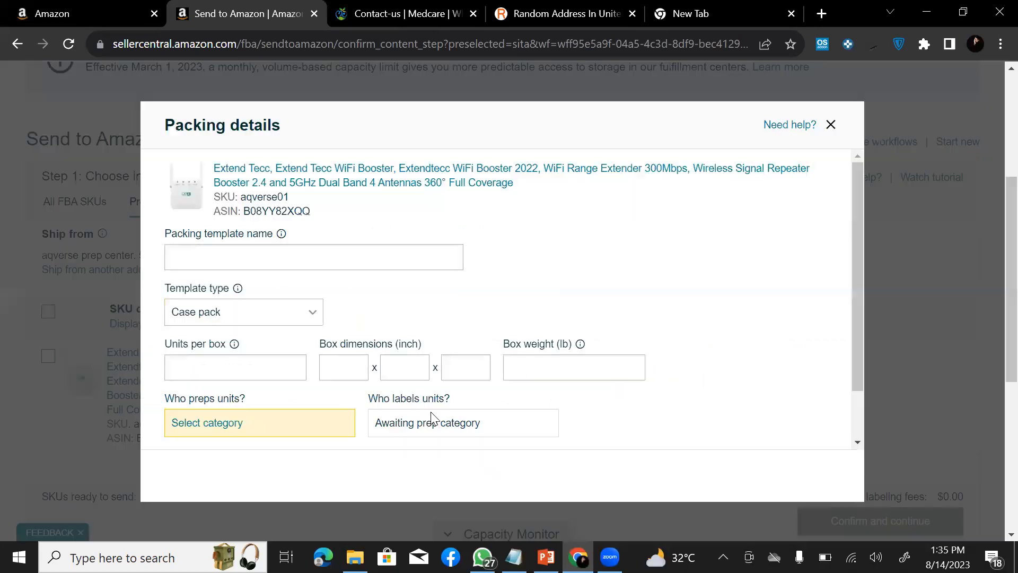
pyautogui.click(830, 126)
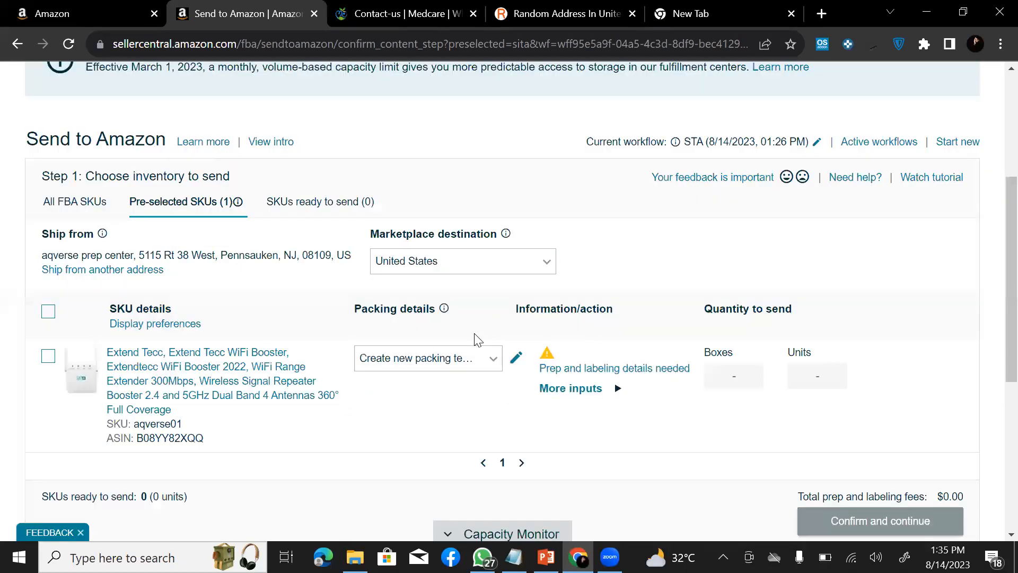
# - Compare the two packing options again and reopen the Individual units packing details, closing them without changes
pyautogui.click(445, 359)
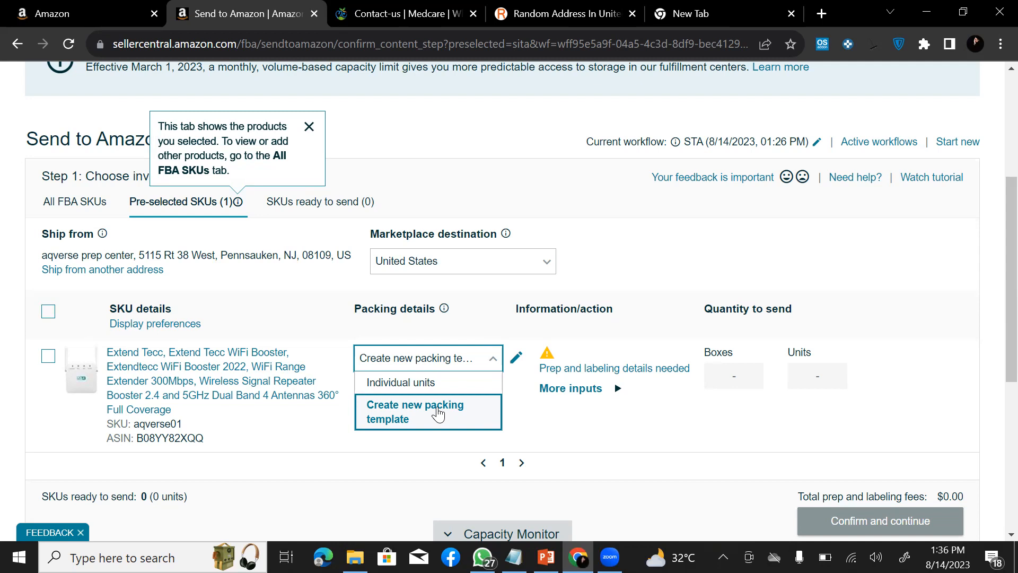
pyautogui.click(438, 413)
pyautogui.click(452, 366)
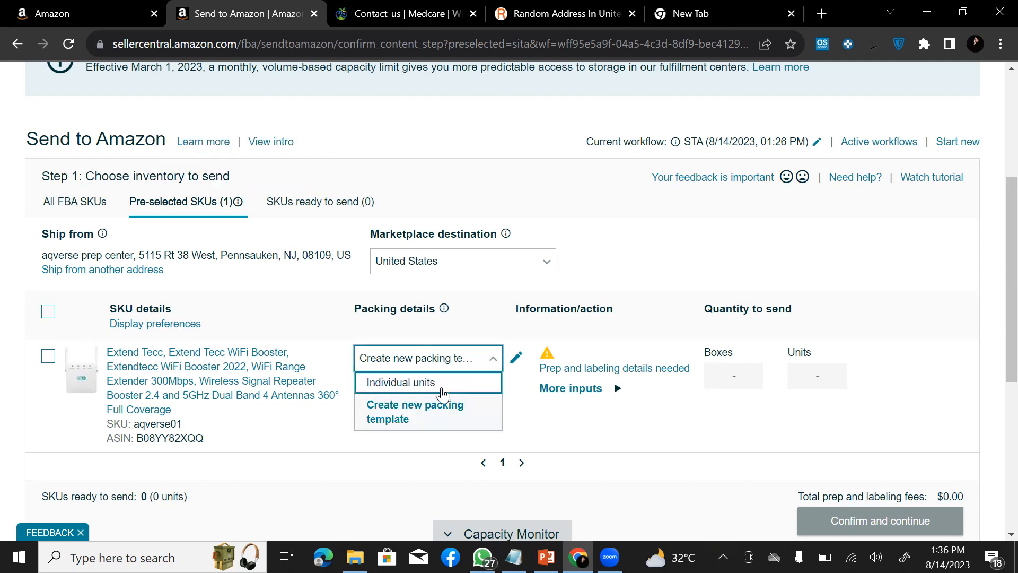
pyautogui.click(443, 392)
pyautogui.click(516, 357)
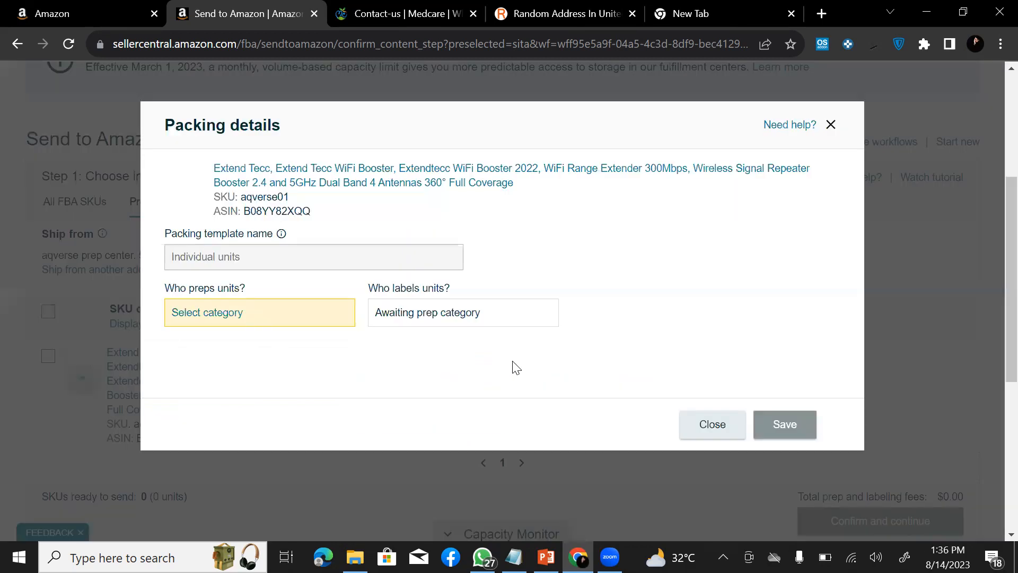
pyautogui.click(709, 419)
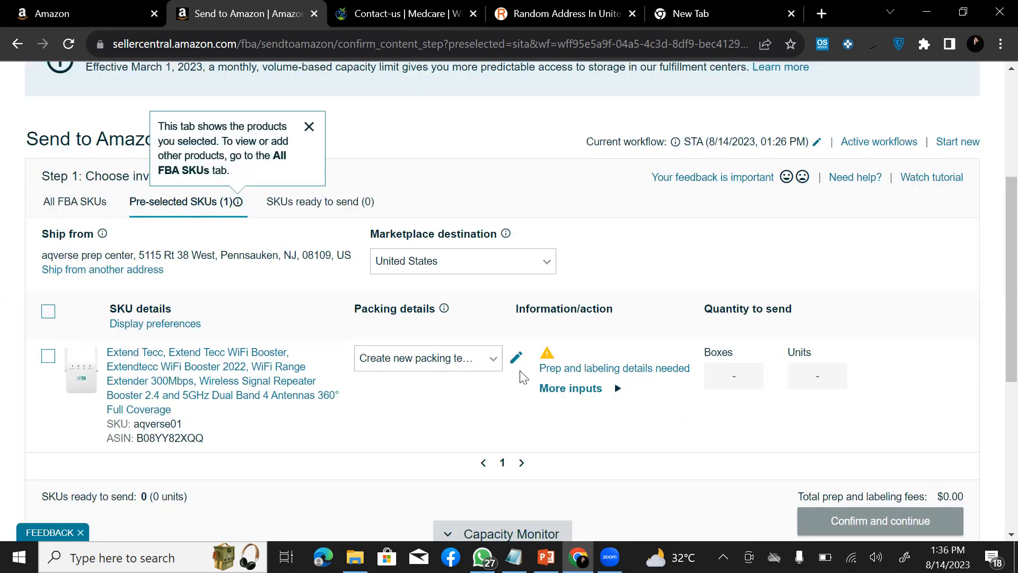
# - Open the Individual units packing details for SKU aqverse01 and save its prep category as No prep needed
pyautogui.click(423, 357)
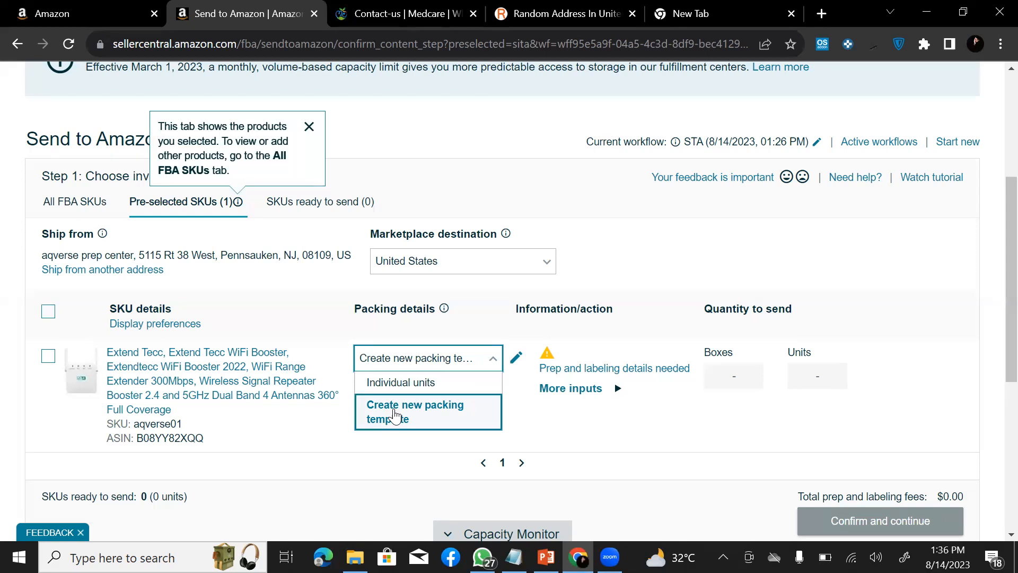
pyautogui.click(394, 414)
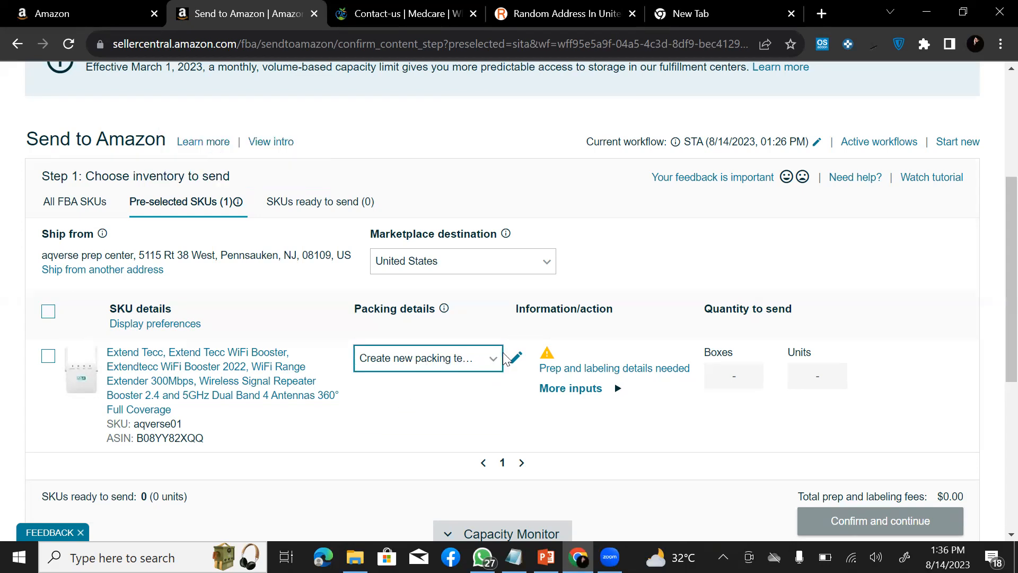
pyautogui.click(515, 358)
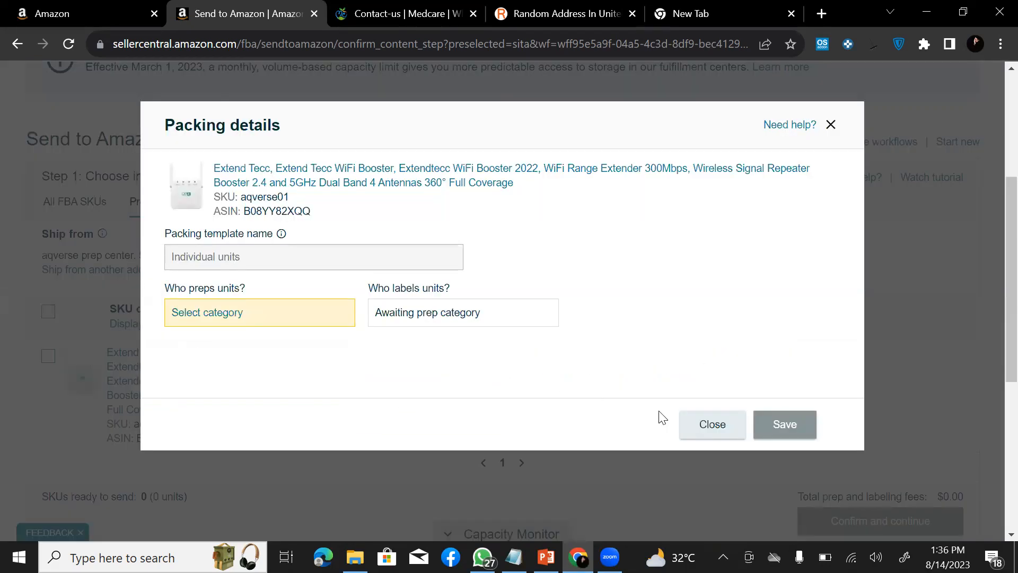
pyautogui.click(230, 320)
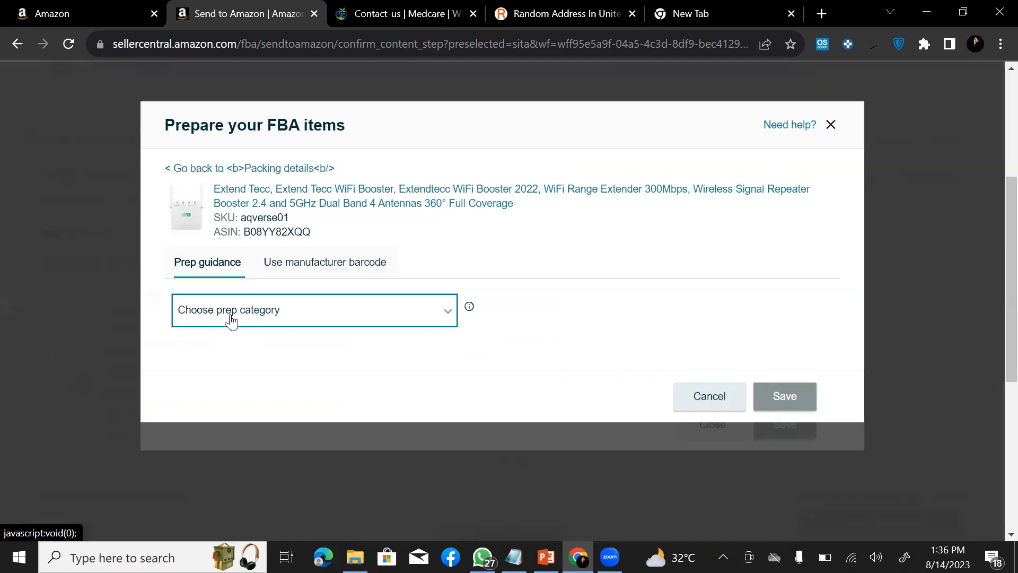
pyautogui.click(303, 319)
pyautogui.scroll(-5, 302, 302)
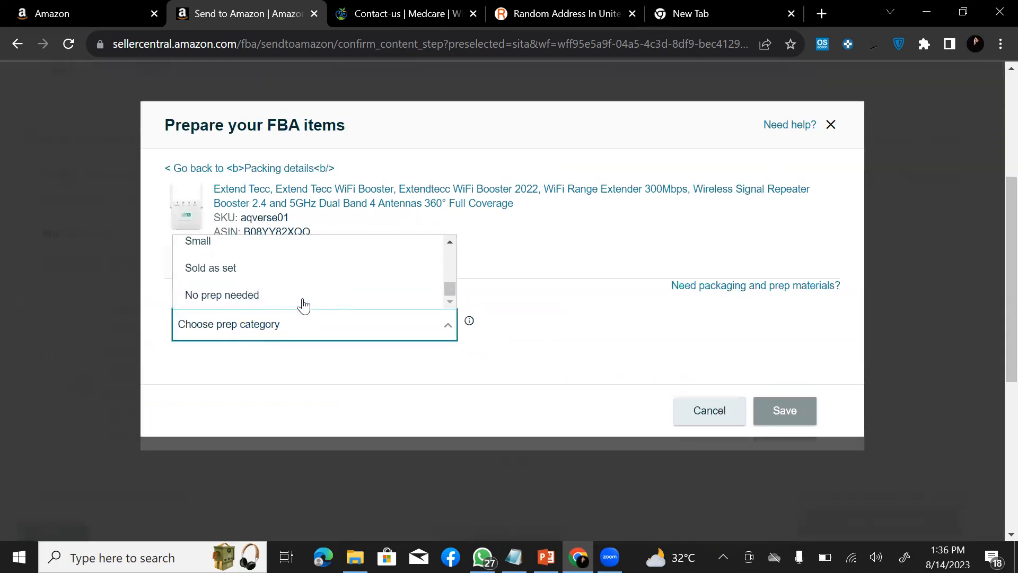
pyautogui.click(302, 300)
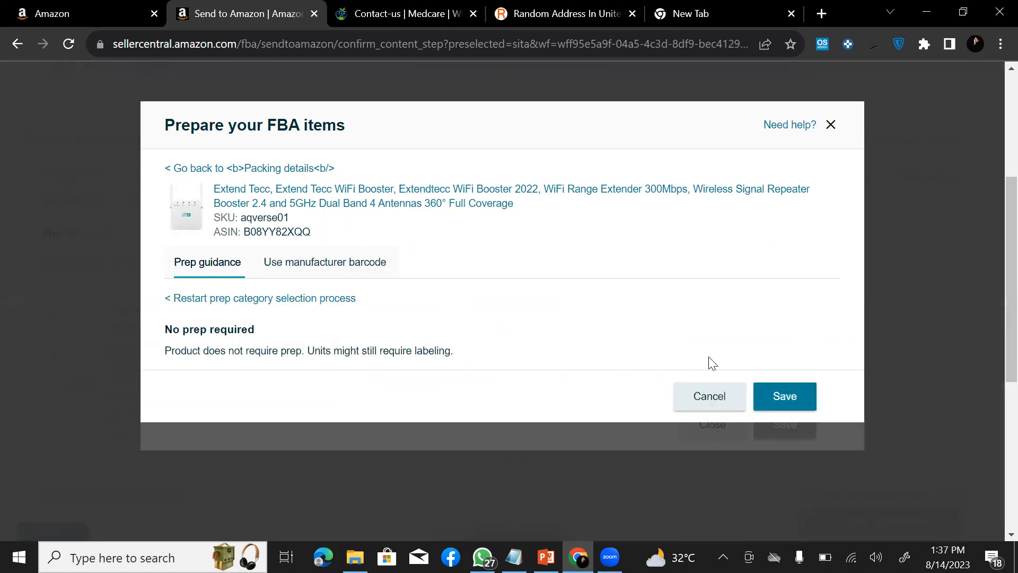
pyautogui.click(783, 398)
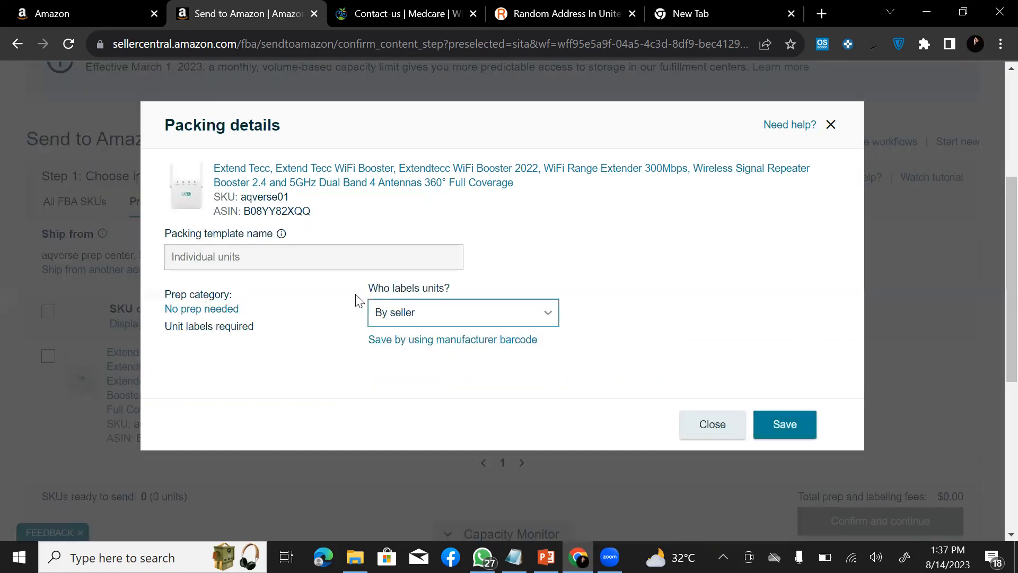
# - Keep unit labelling for SKU aqverse01 set to By seller and save the Individual units packing details
pyautogui.scroll(3, 583, 234)
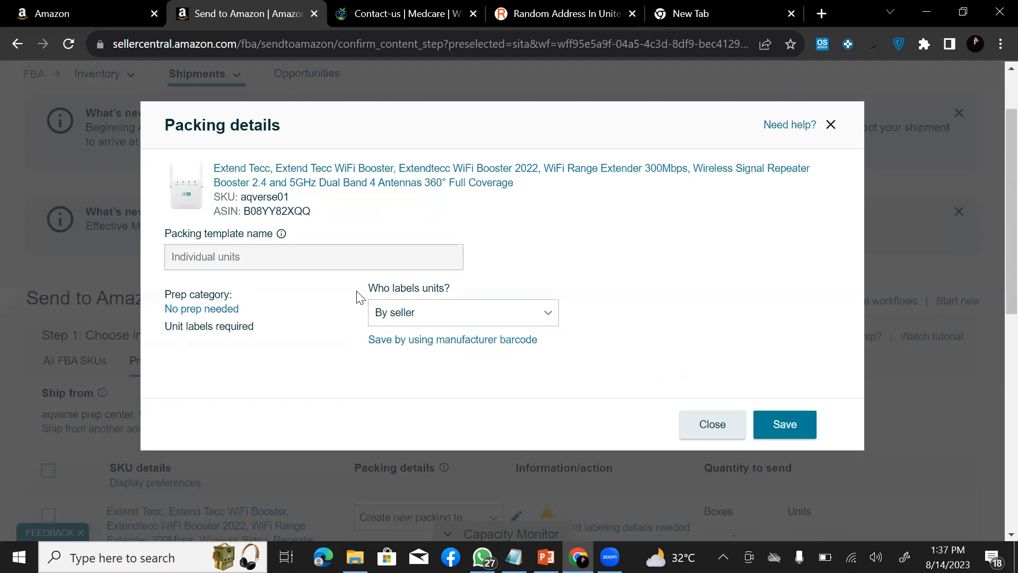
pyautogui.moveTo(369, 289); pyautogui.dragTo(466, 287)
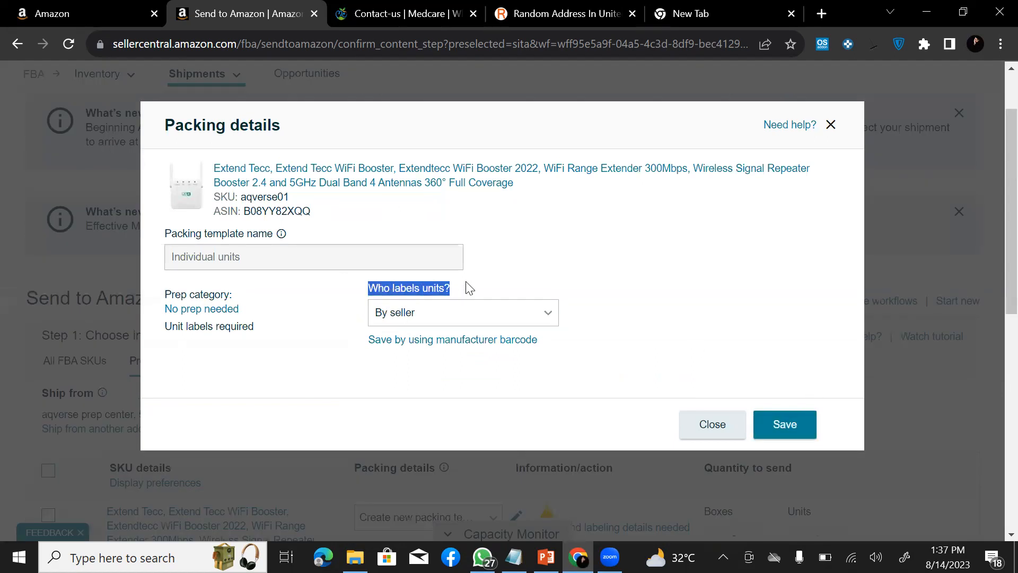
pyautogui.click(445, 316)
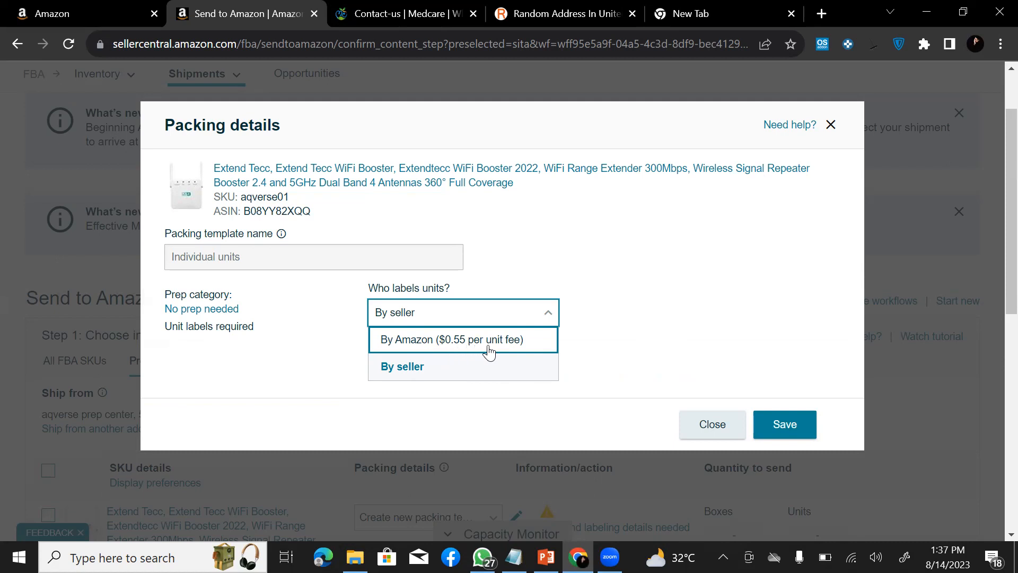
pyautogui.click(451, 367)
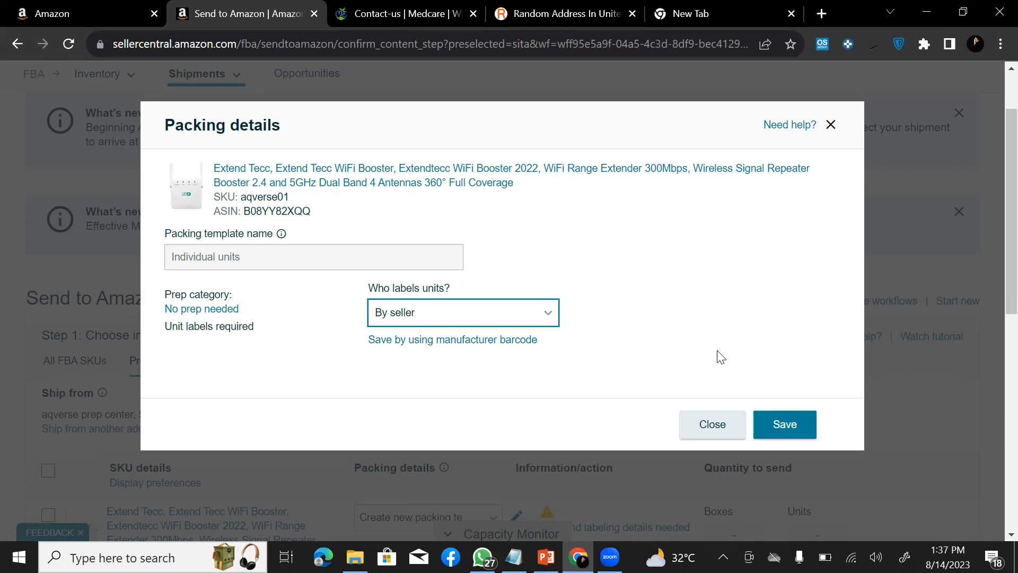
pyautogui.click(805, 428)
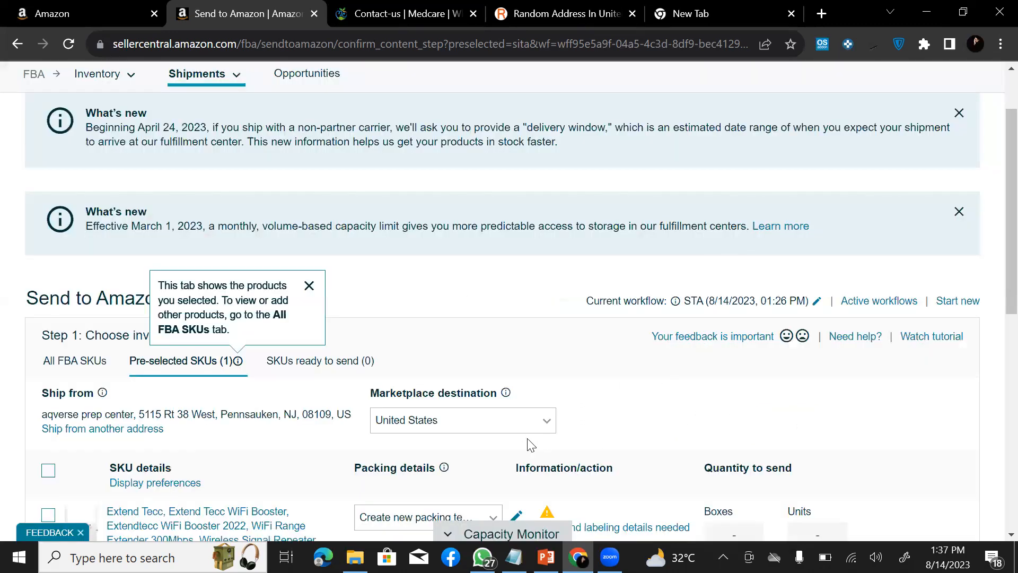
# - Look through the packing options and additional inputs for SKU aqverse01, then view its packing details and close them without changes
pyautogui.scroll(-3, 530, 440)
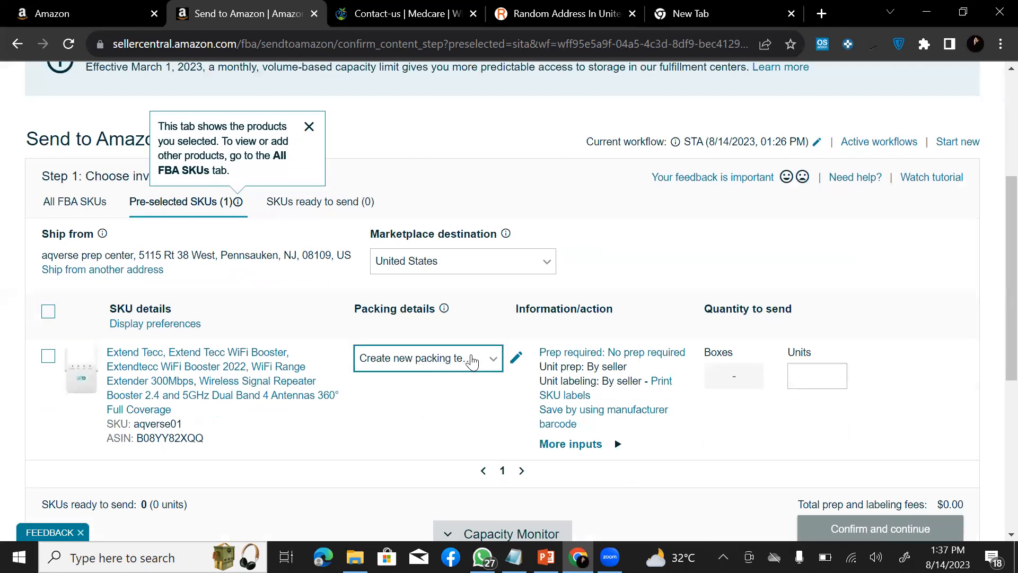
pyautogui.click(477, 364)
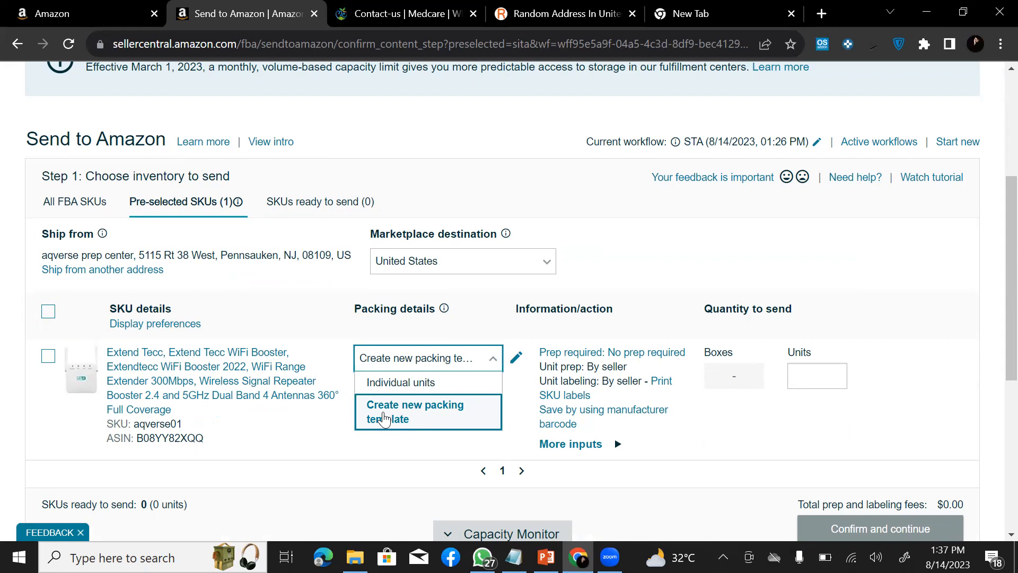
pyautogui.click(385, 419)
pyautogui.click(396, 365)
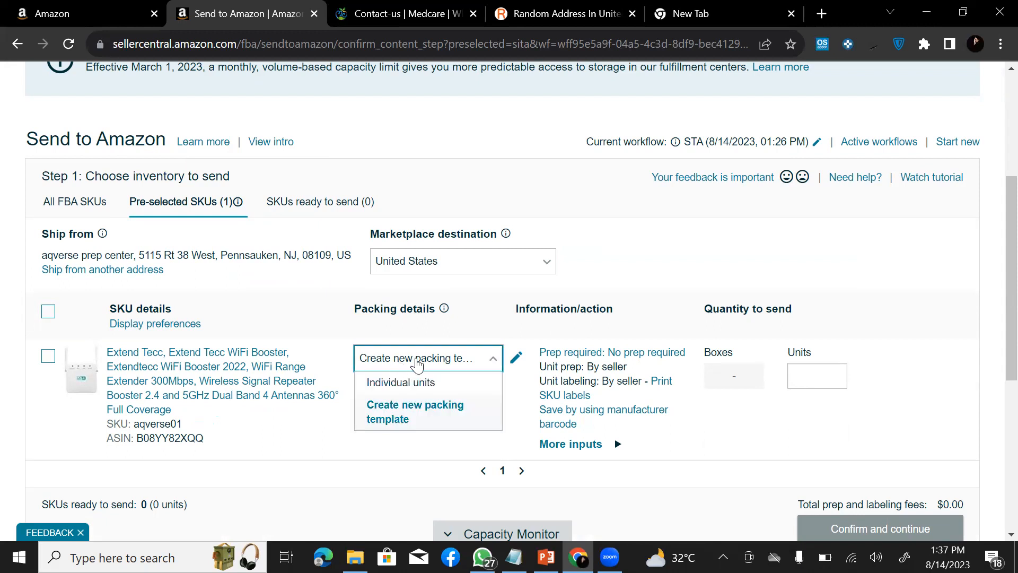
pyautogui.click(495, 363)
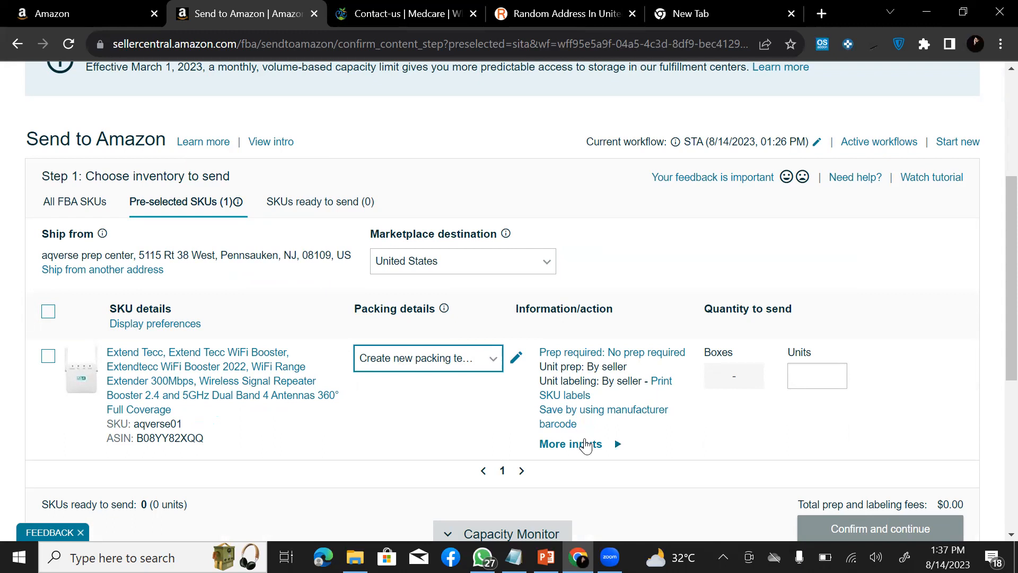
pyautogui.click(583, 444)
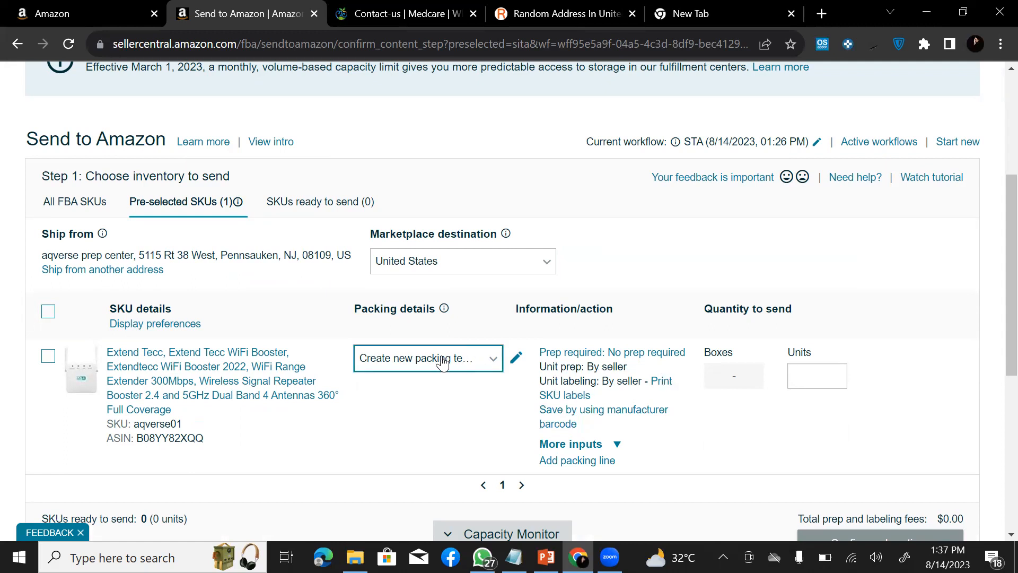
pyautogui.moveTo(444, 309)
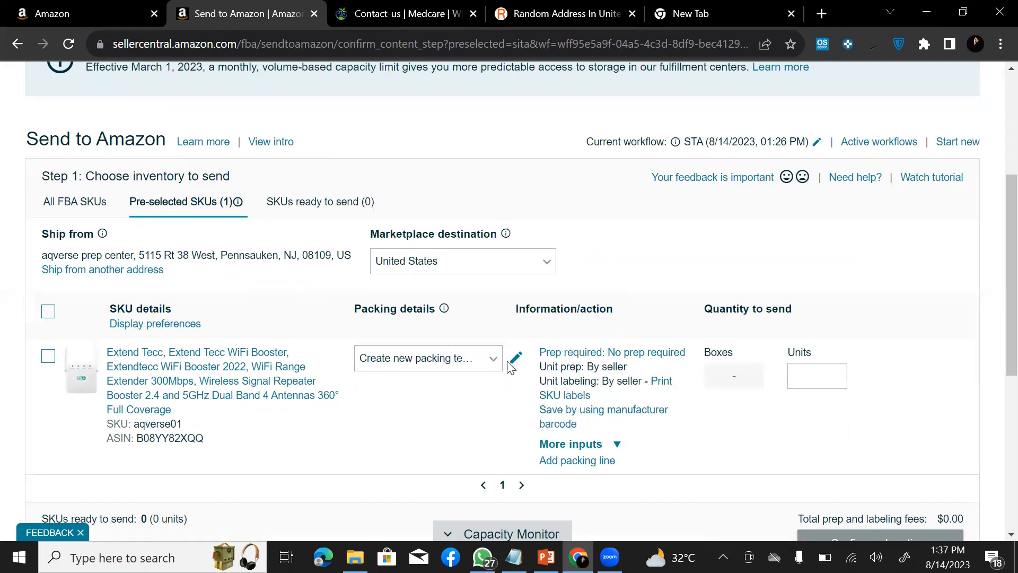
pyautogui.click(512, 357)
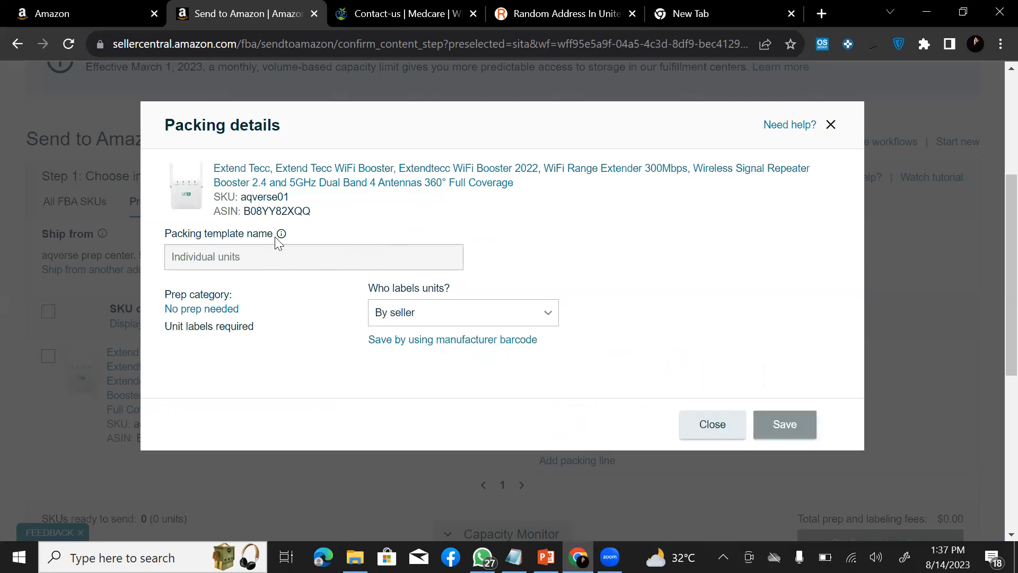
pyautogui.moveTo(280, 234)
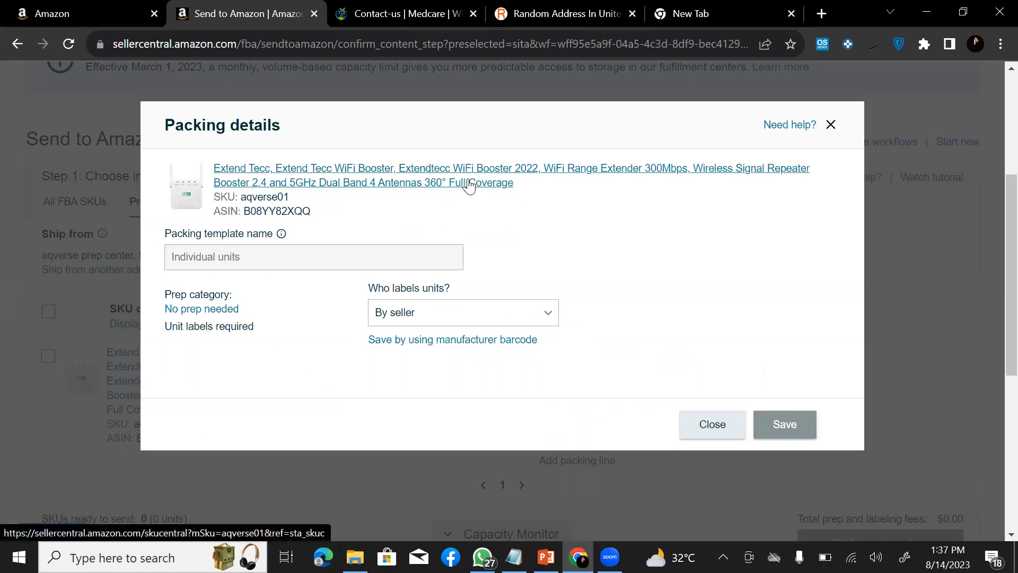
pyautogui.click(831, 125)
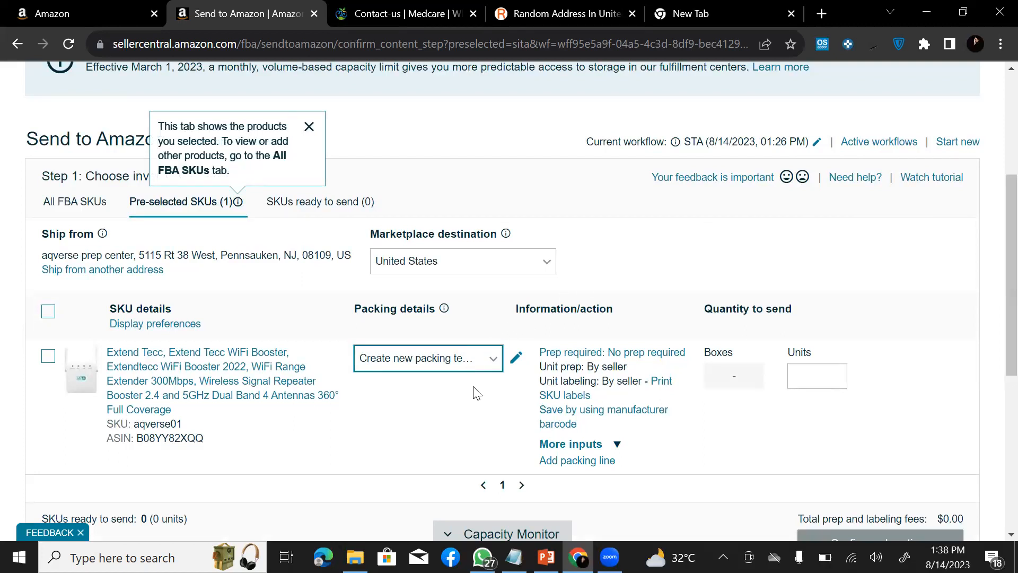
# - Choose Individual units as the packing option for SKU aqverse01 and check its packing details without changing them
pyautogui.scroll(-5, 475, 393)
pyautogui.scroll(5, 513, 285)
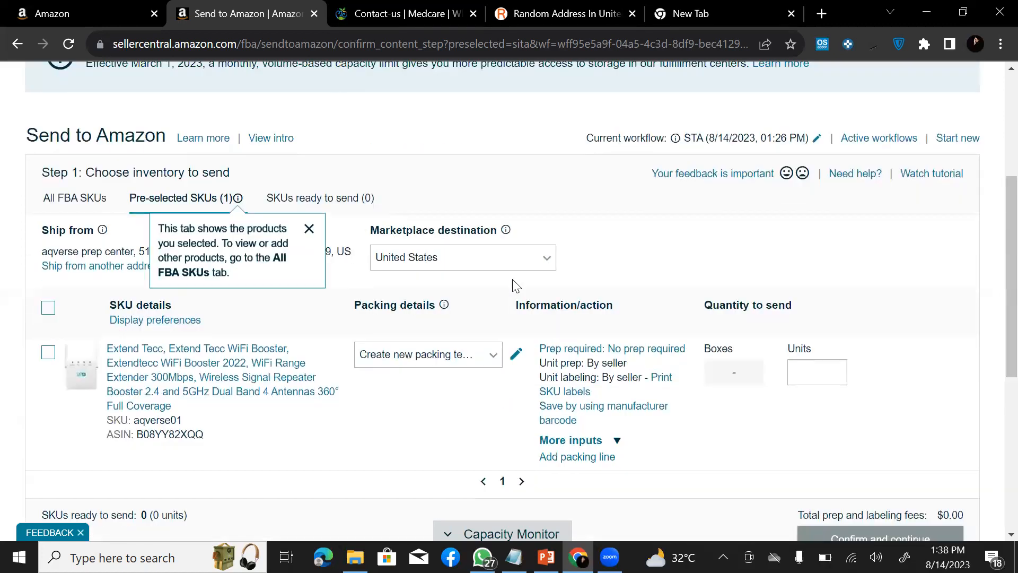
pyautogui.click(489, 373)
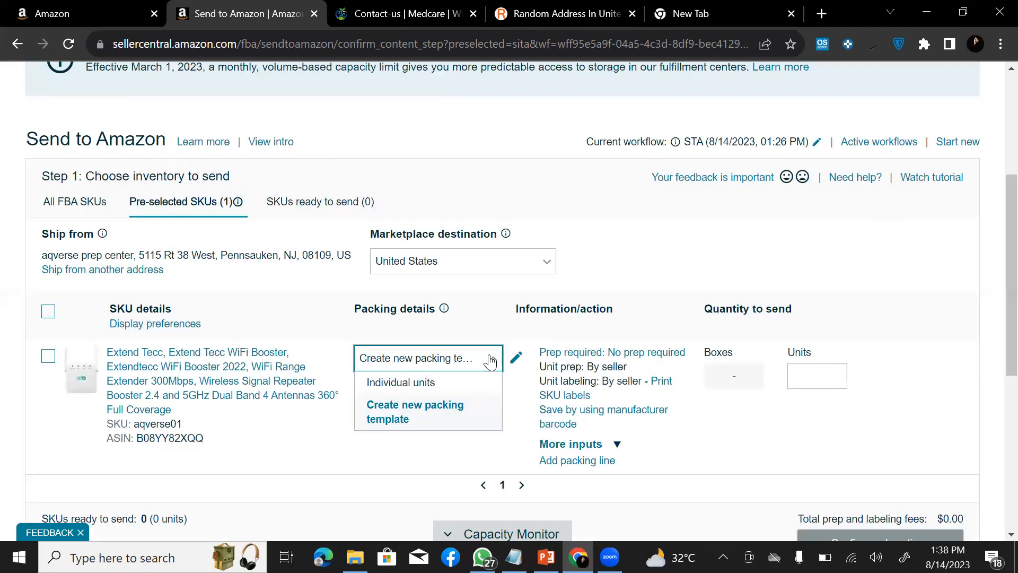
pyautogui.click(419, 382)
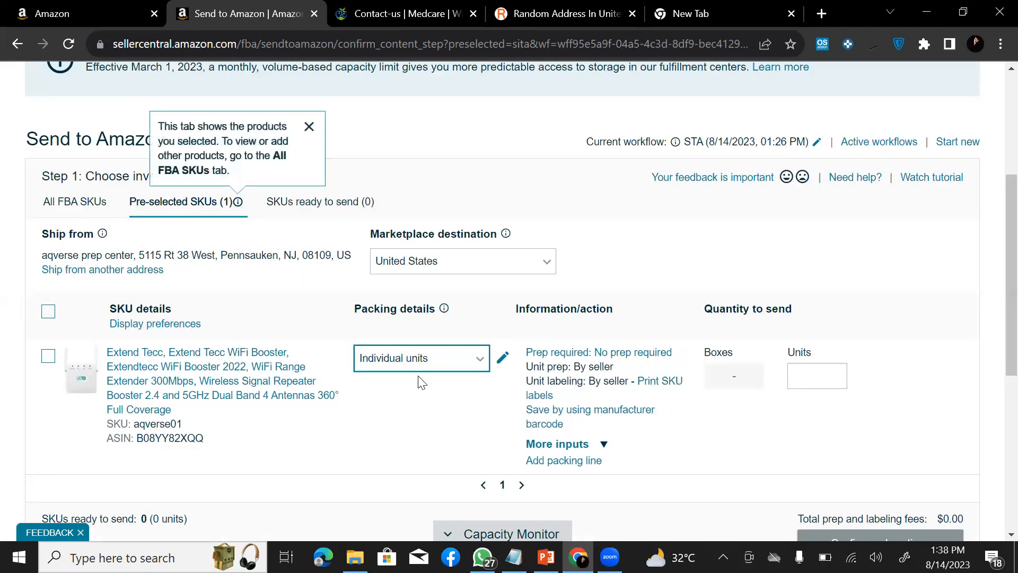
pyautogui.click(502, 357)
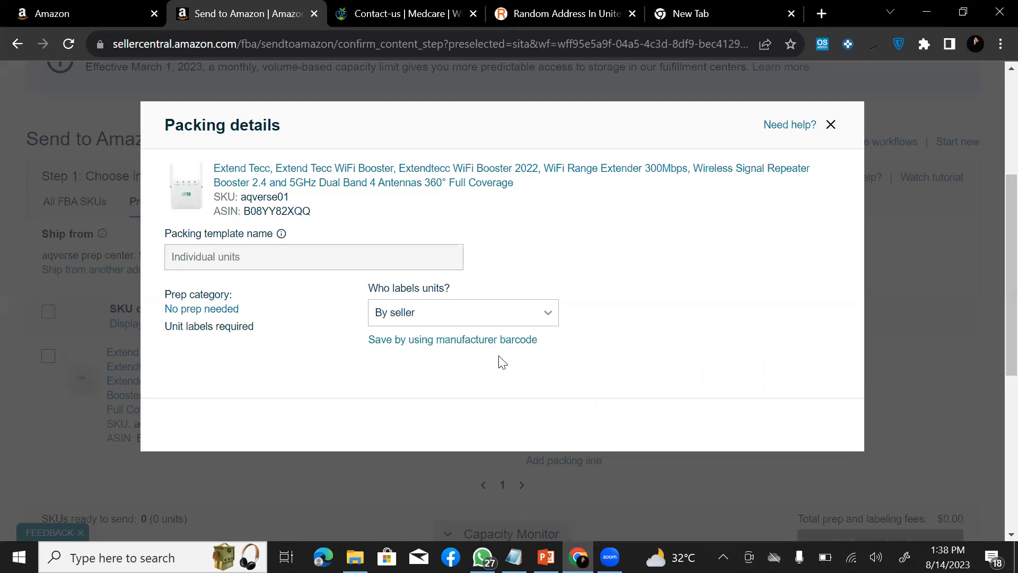
pyautogui.click(830, 125)
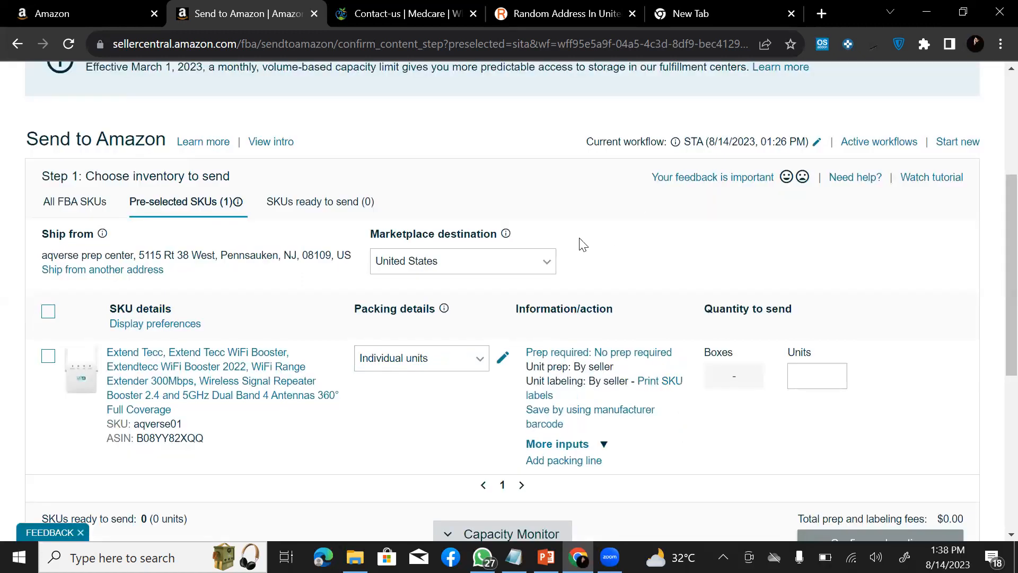
# - Start a new Case pack packing template for SKU aqverse01 named aqverse, with 10 units per box
pyautogui.click(480, 361)
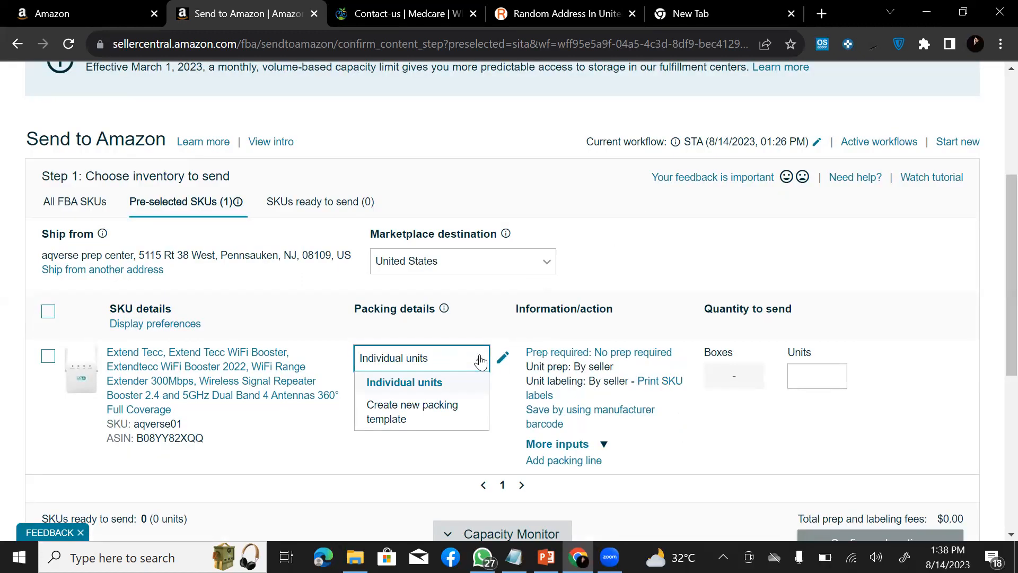
pyautogui.click(394, 408)
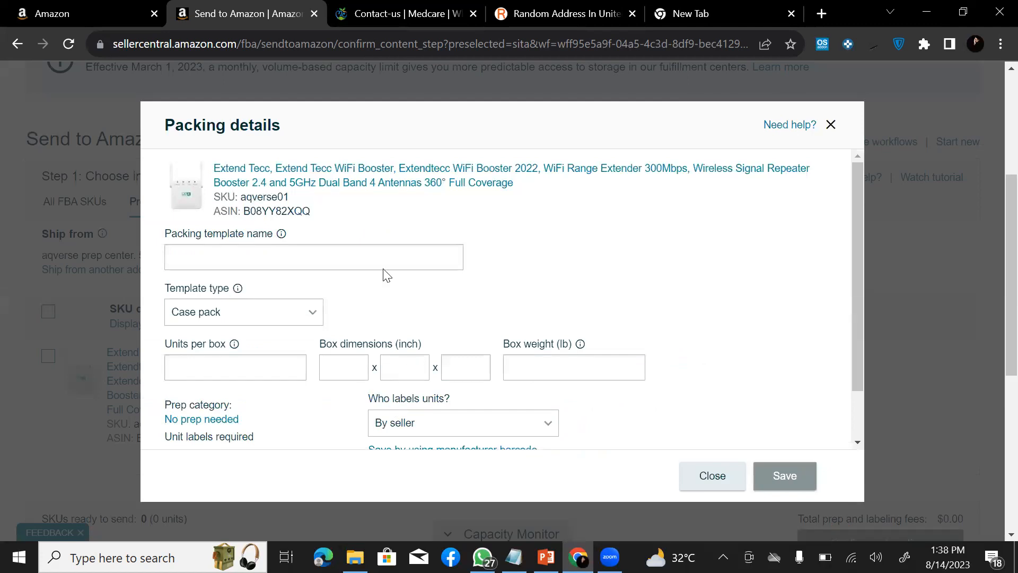
pyautogui.click(222, 252)
pyautogui.write('aqverse')
pyautogui.click(205, 365)
pyautogui.write('10')
# - Set the template's box dimensions to 25 x 10 x 25 inches and box weight to 30 lb, and save it
pyautogui.click(346, 366)
pyautogui.write('25')
pyautogui.click(402, 366)
pyautogui.write('10')
pyautogui.click(458, 368)
pyautogui.write('25')
pyautogui.click(535, 372)
pyautogui.write('30')
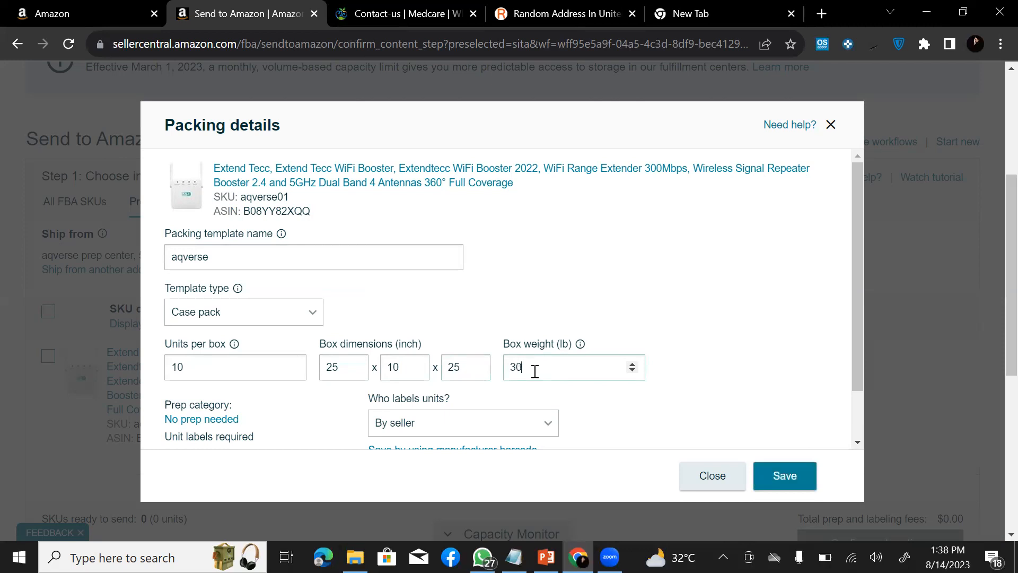
pyautogui.scroll(-1, 471, 424)
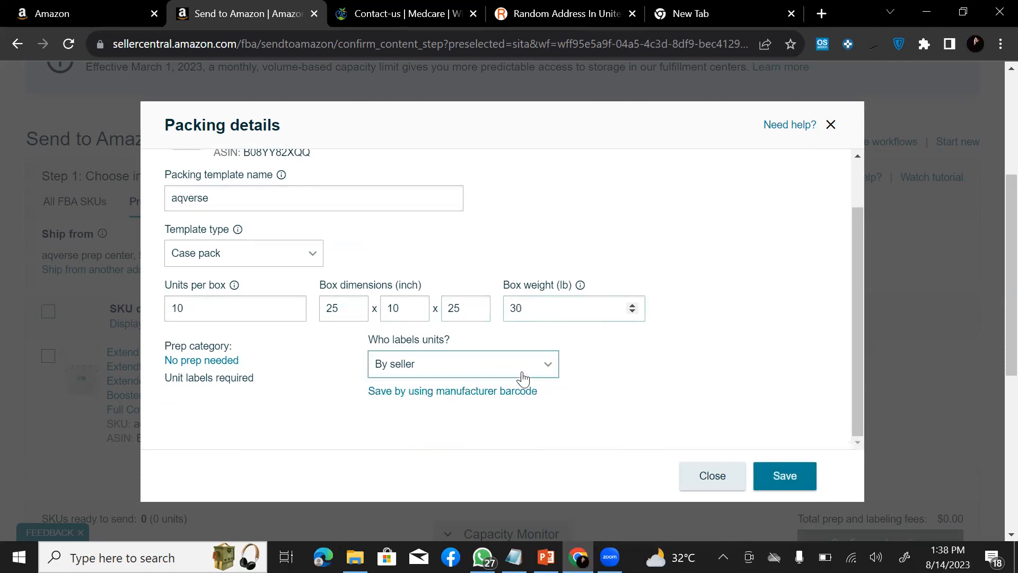
pyautogui.click(786, 475)
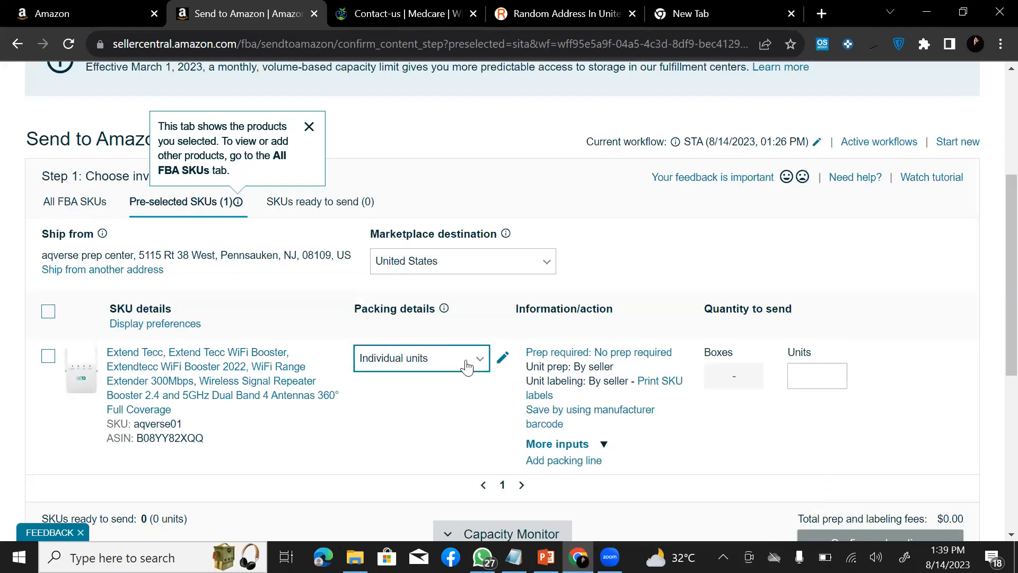
# - Apply the aqverse packing template to SKU aqverse01 and review its packing details, closing them without changes
pyautogui.click(471, 364)
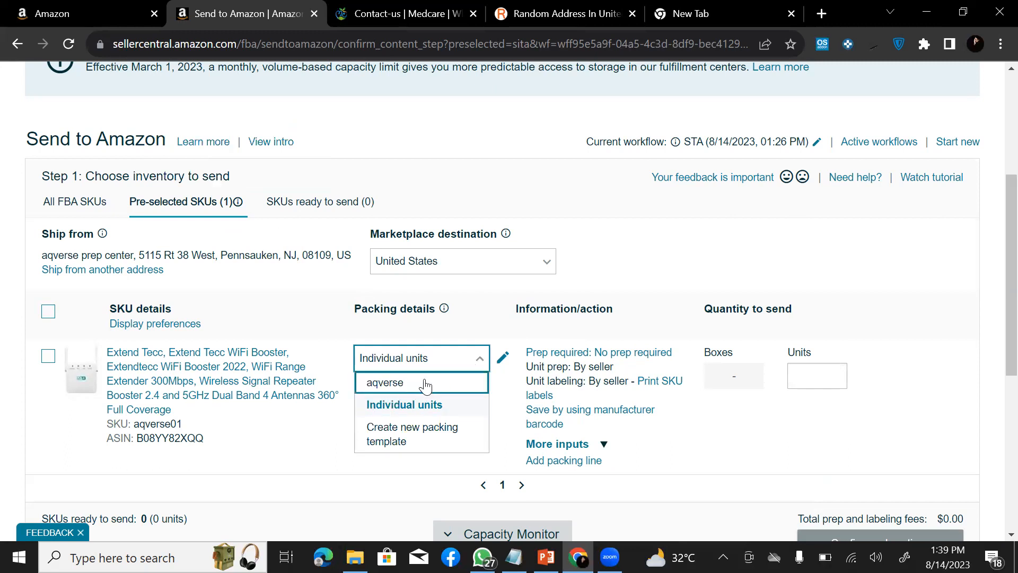
pyautogui.click(386, 389)
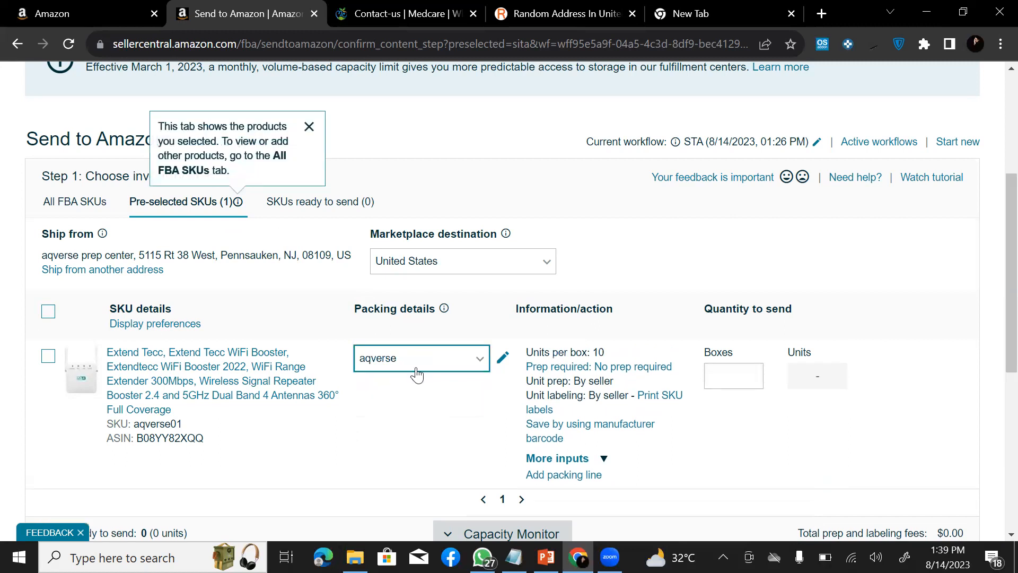
pyautogui.click(499, 359)
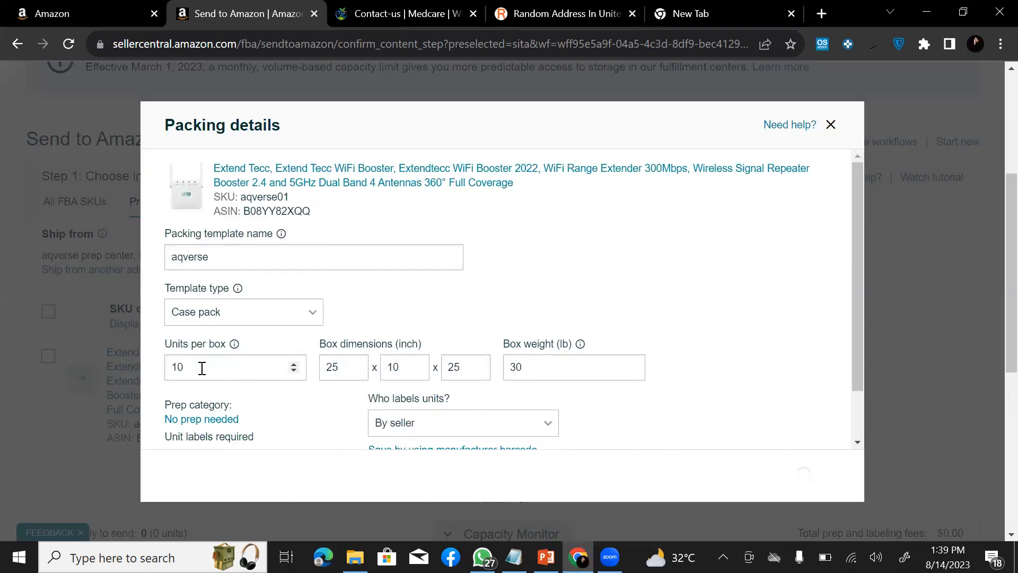
pyautogui.moveTo(234, 343)
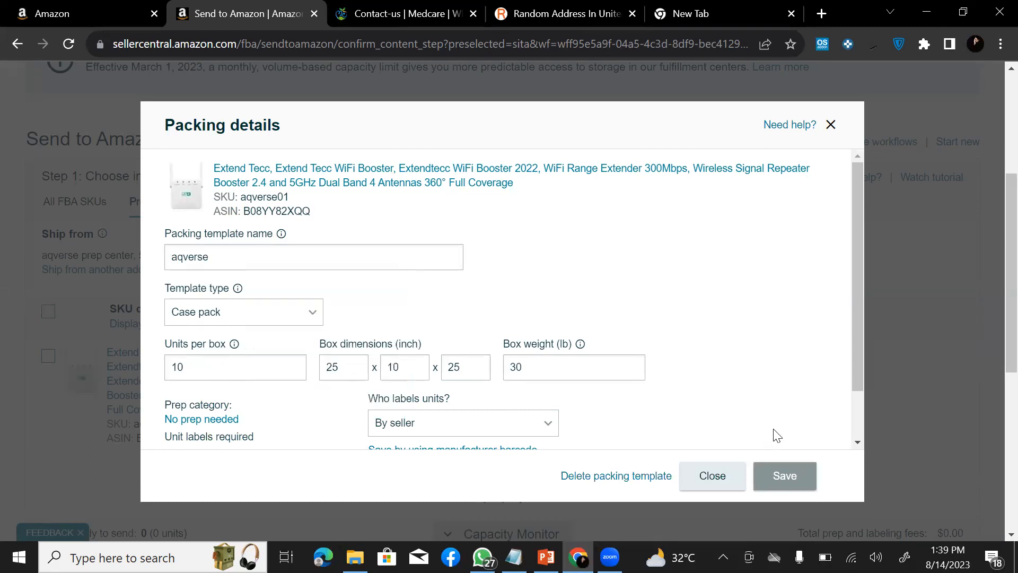
pyautogui.click(719, 476)
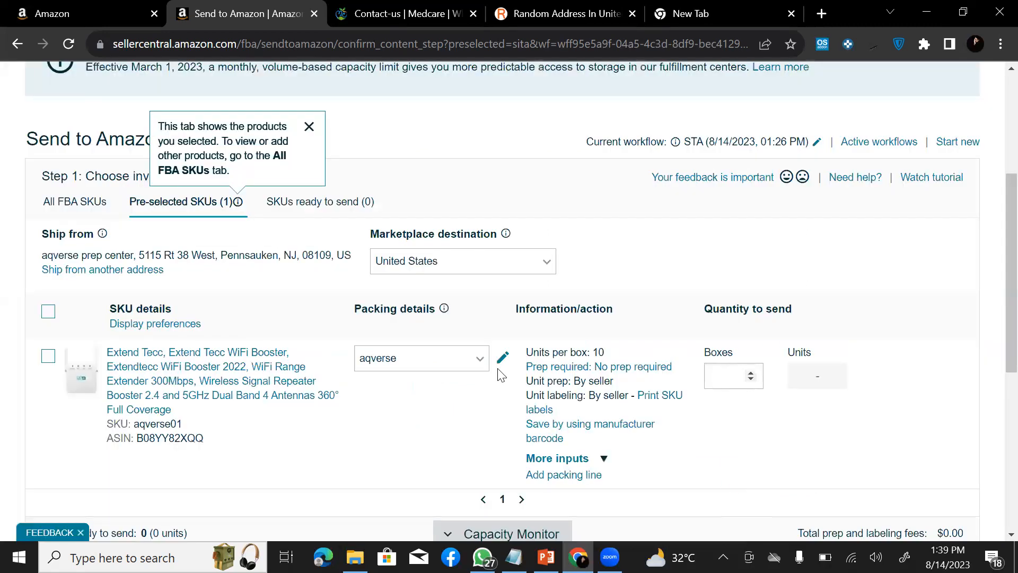
# - Set the quantity to send for SKU aqverse01 to 2 boxes and recheck the available packing options
pyautogui.click(724, 378)
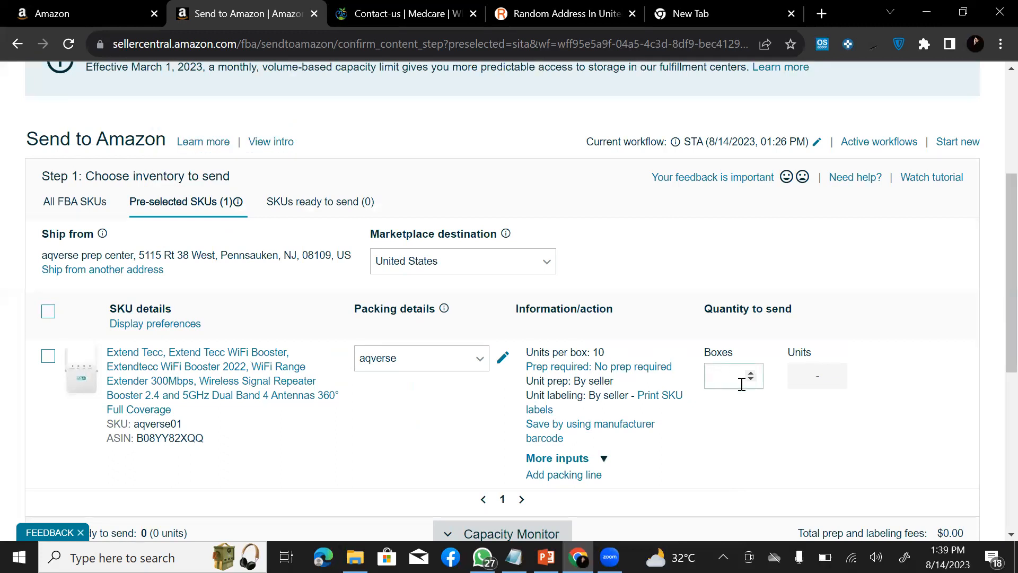
pyautogui.write('2')
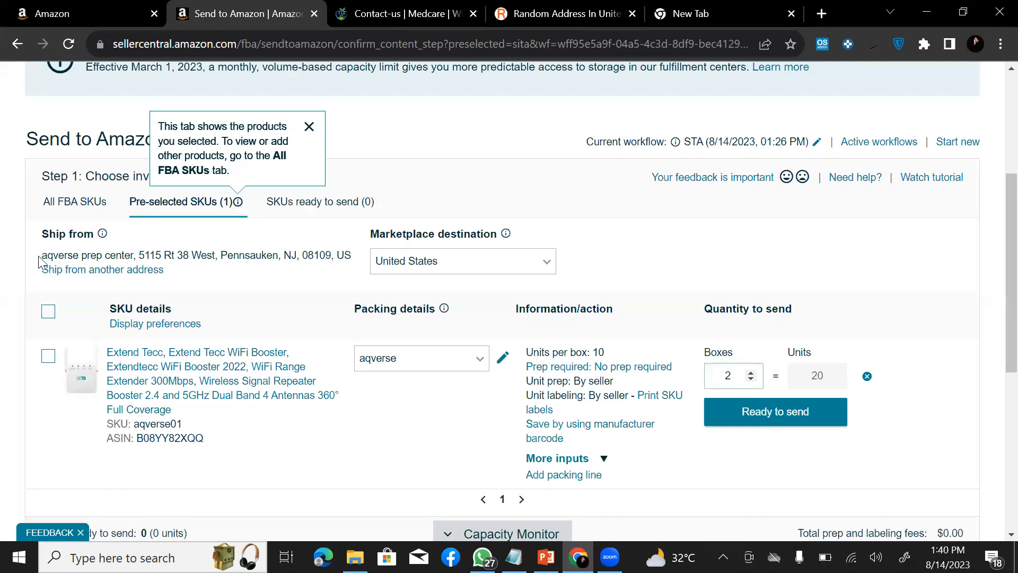
pyautogui.click(480, 359)
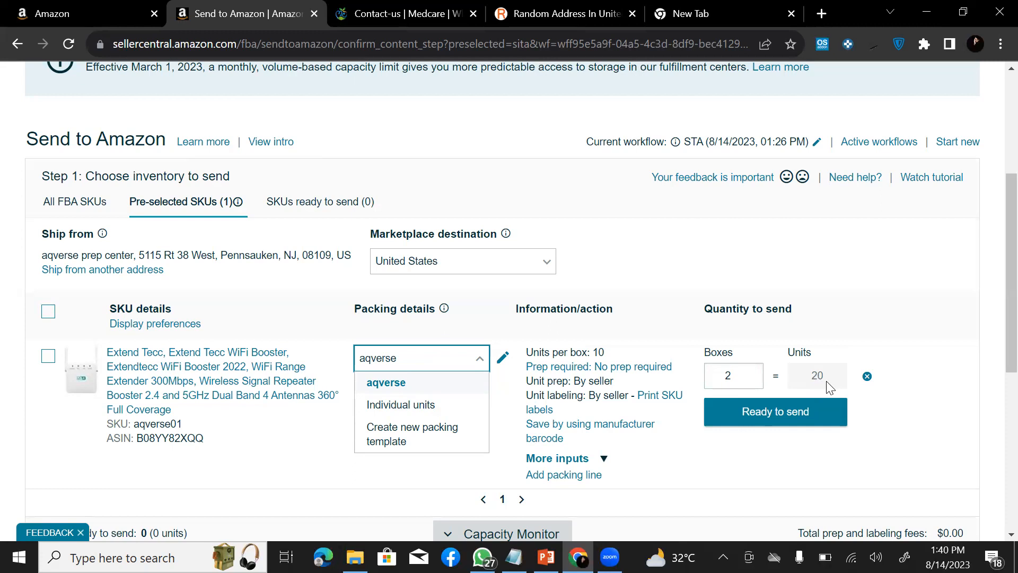
pyautogui.click(726, 460)
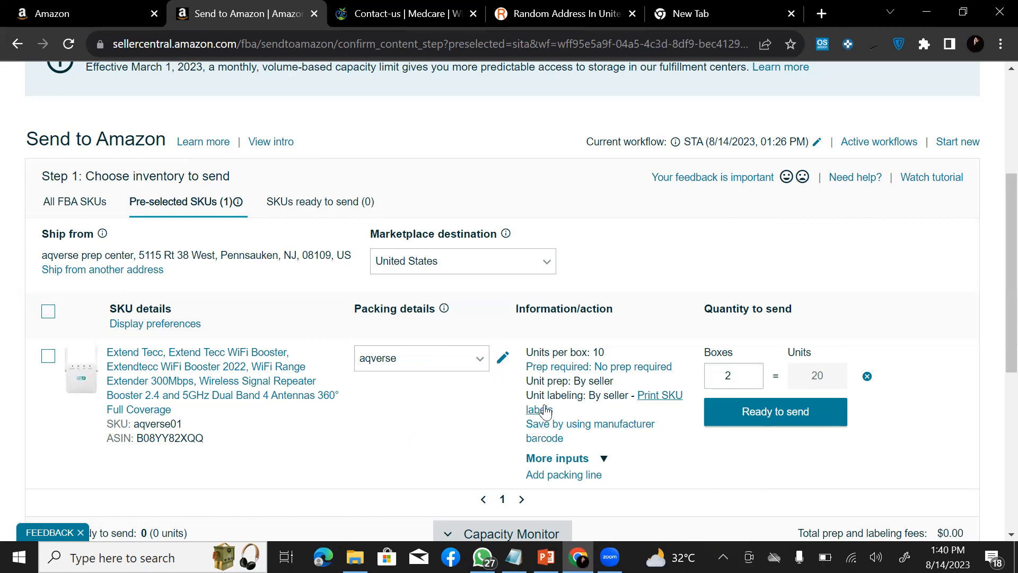
# - Generate 20 SKU labels for aqverse01 in the 30-up US Letter format and open the downloaded Labels.pdf
pyautogui.click(656, 399)
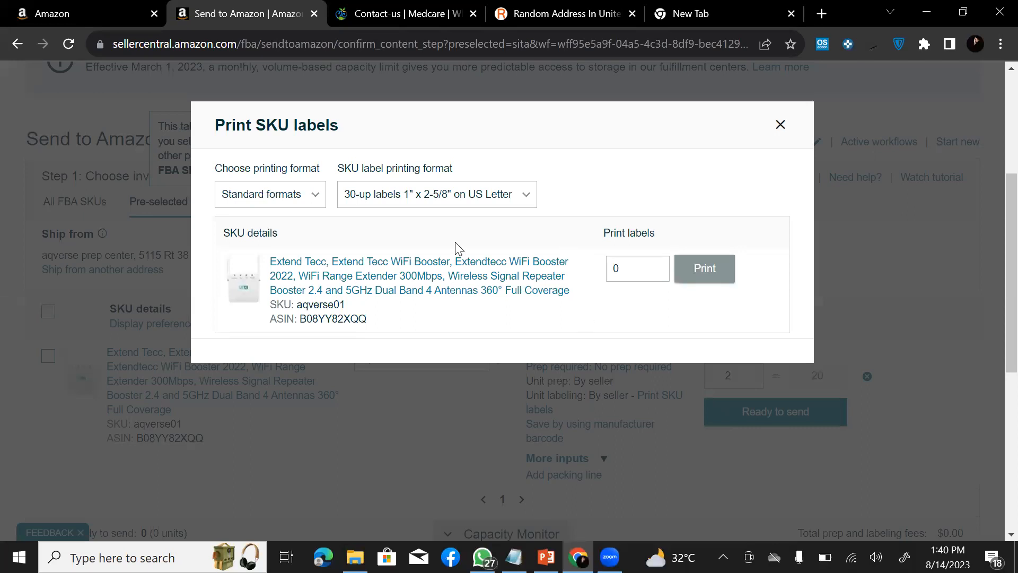
pyautogui.click(634, 272)
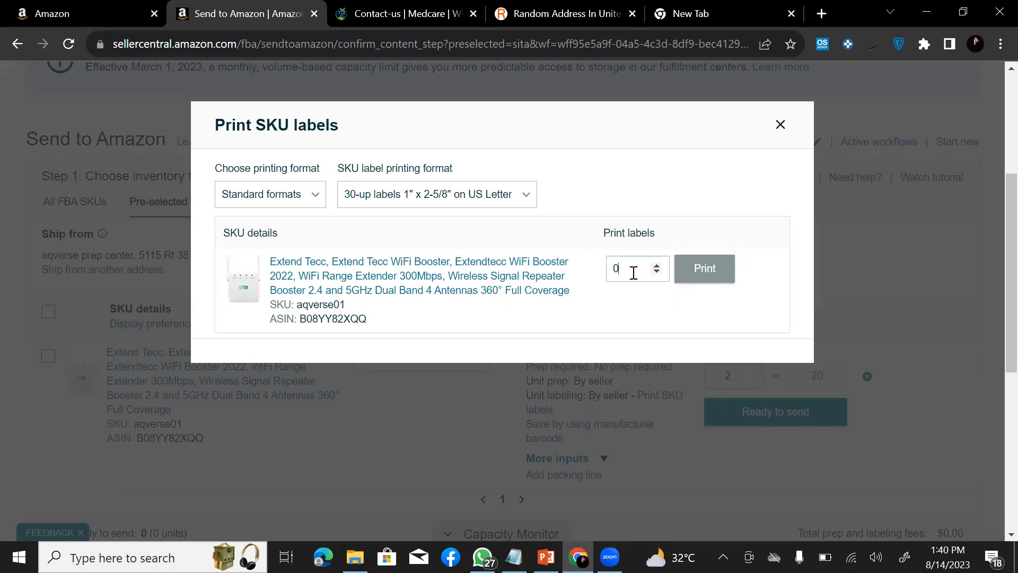
pyautogui.press('BackSpace')
pyautogui.write('20')
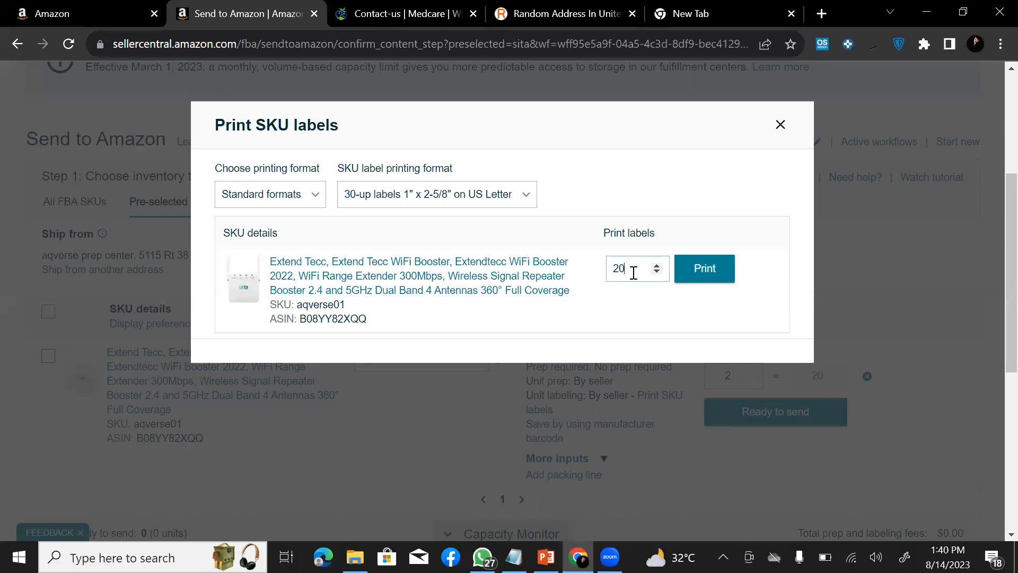
pyautogui.click(701, 275)
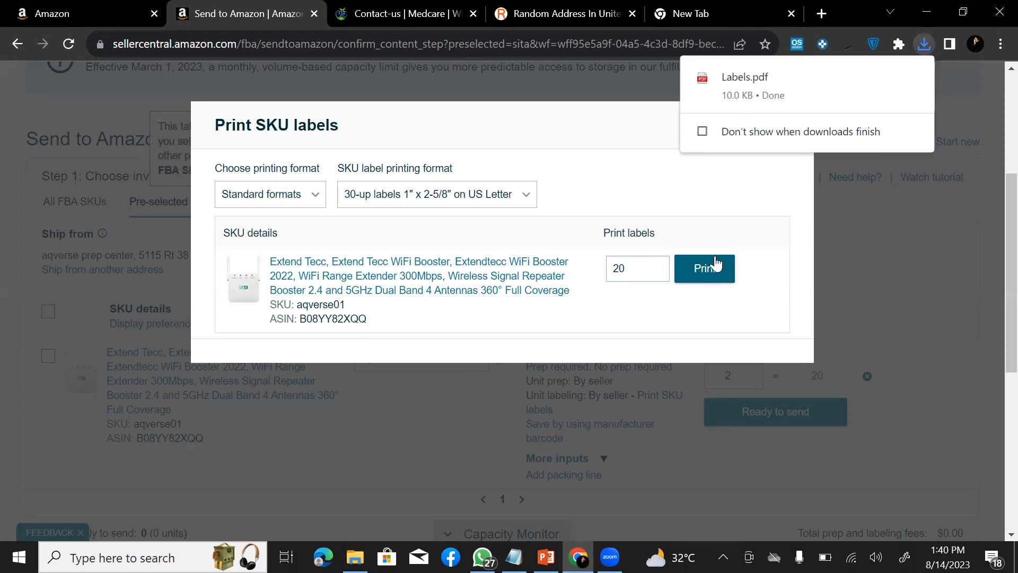
pyautogui.click(768, 78)
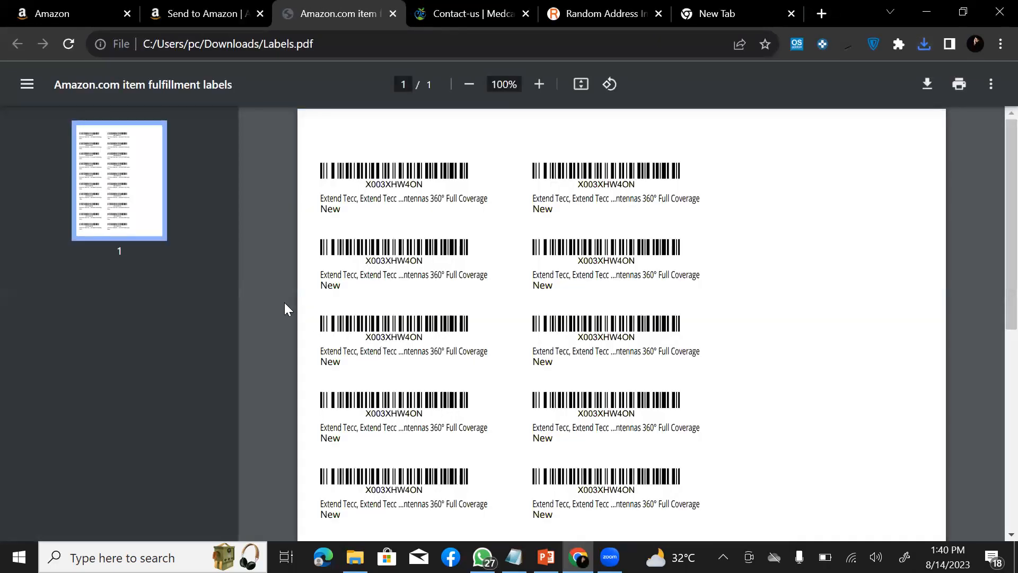
# - Examine the barcode labels in Labels.pdf, comparing the codes beneath the barcodes across the page
pyautogui.scroll(-2, 623, 306)
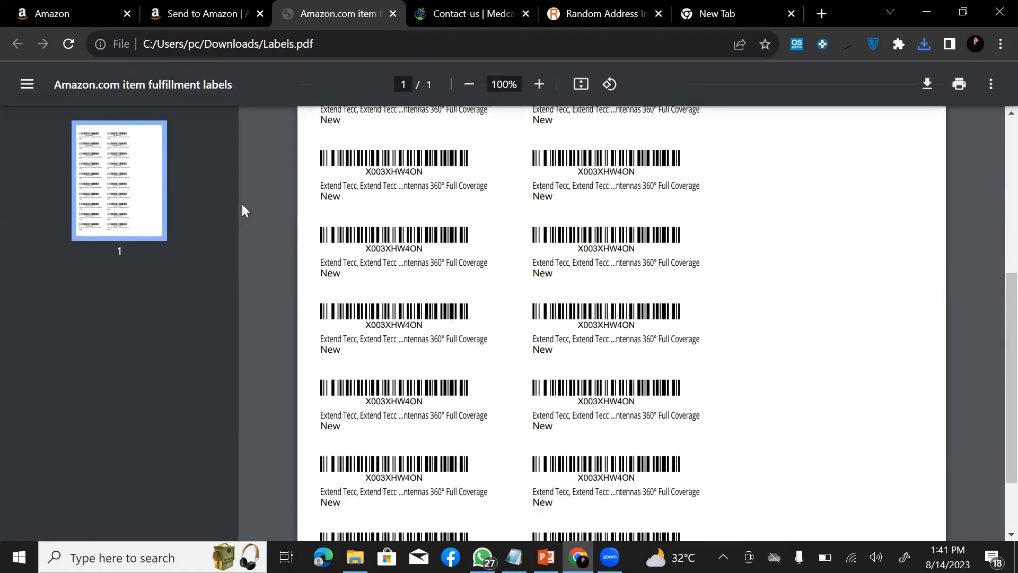
pyautogui.scroll(2, 455, 265)
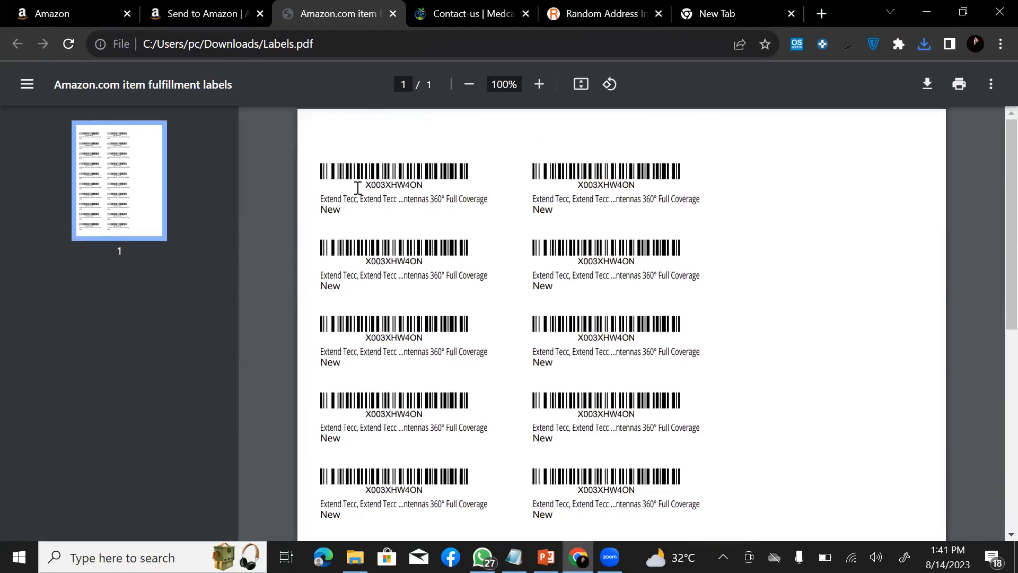
pyautogui.moveTo(369, 186); pyautogui.dragTo(437, 189)
pyautogui.moveTo(578, 186); pyautogui.dragTo(663, 183)
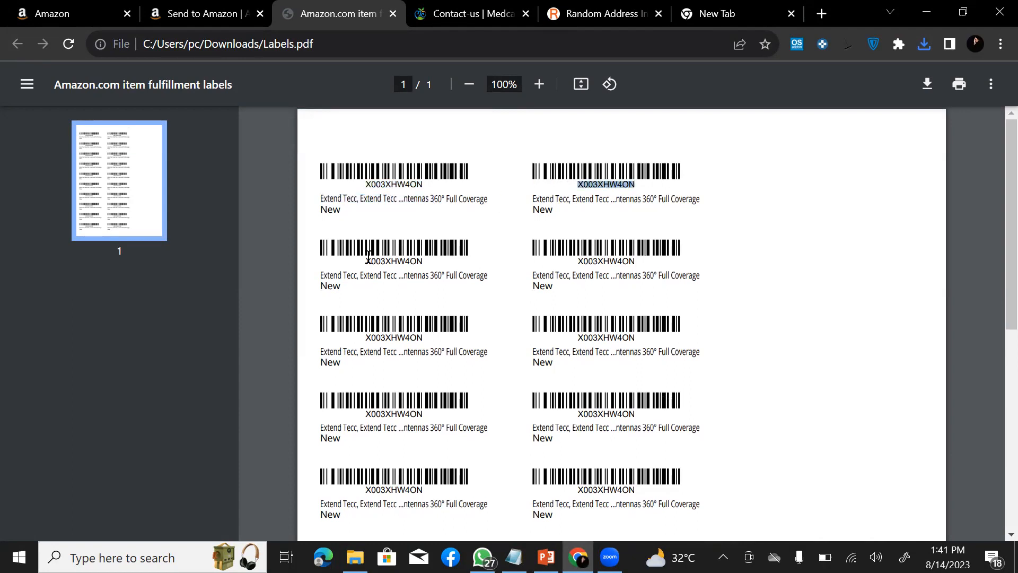
pyautogui.moveTo(365, 260); pyautogui.dragTo(444, 257)
pyautogui.moveTo(577, 260); pyautogui.dragTo(678, 273)
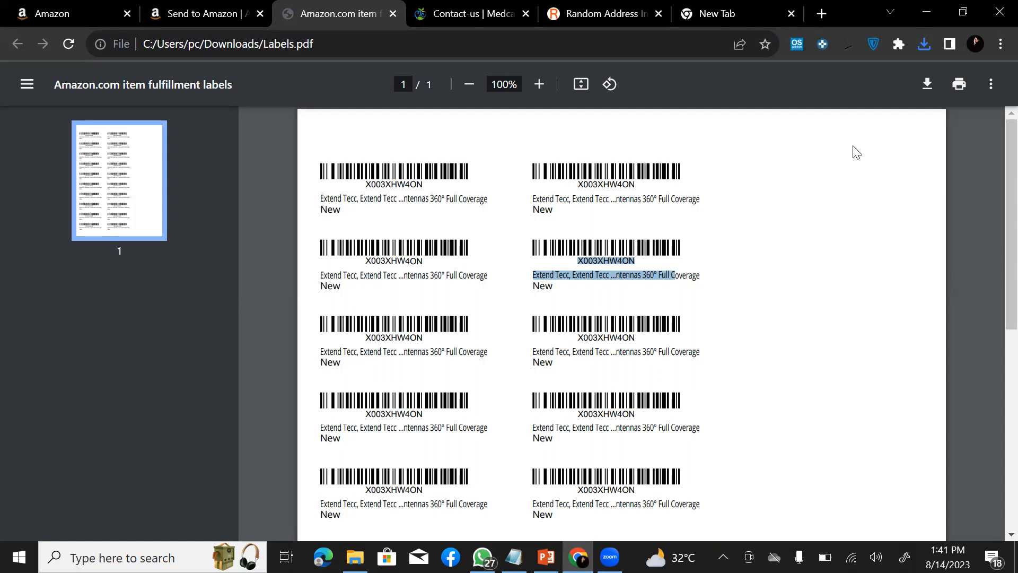
pyautogui.moveTo(367, 186); pyautogui.dragTo(439, 192)
pyautogui.scroll(-3, 679, 248)
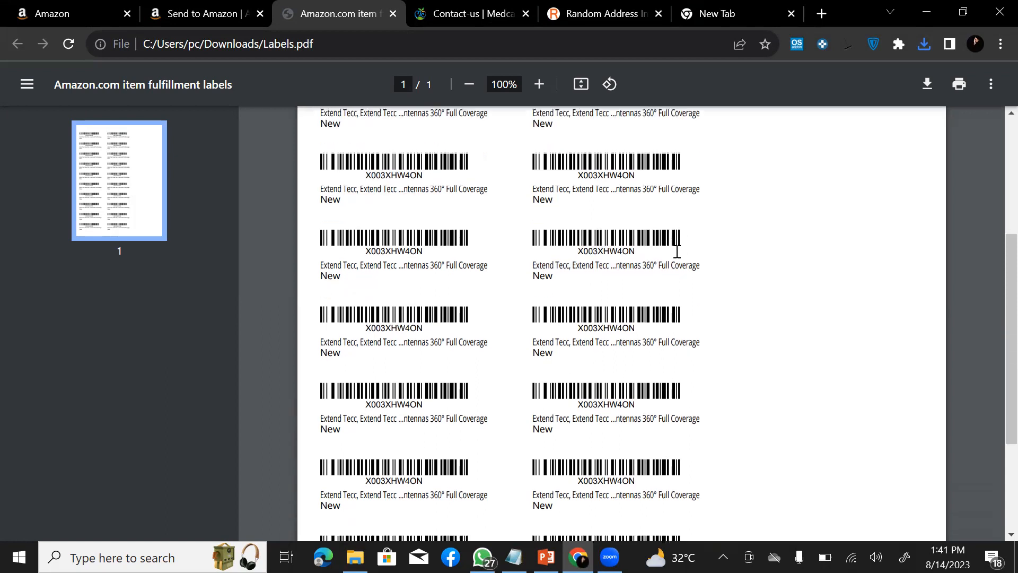
pyautogui.scroll(3, 673, 286)
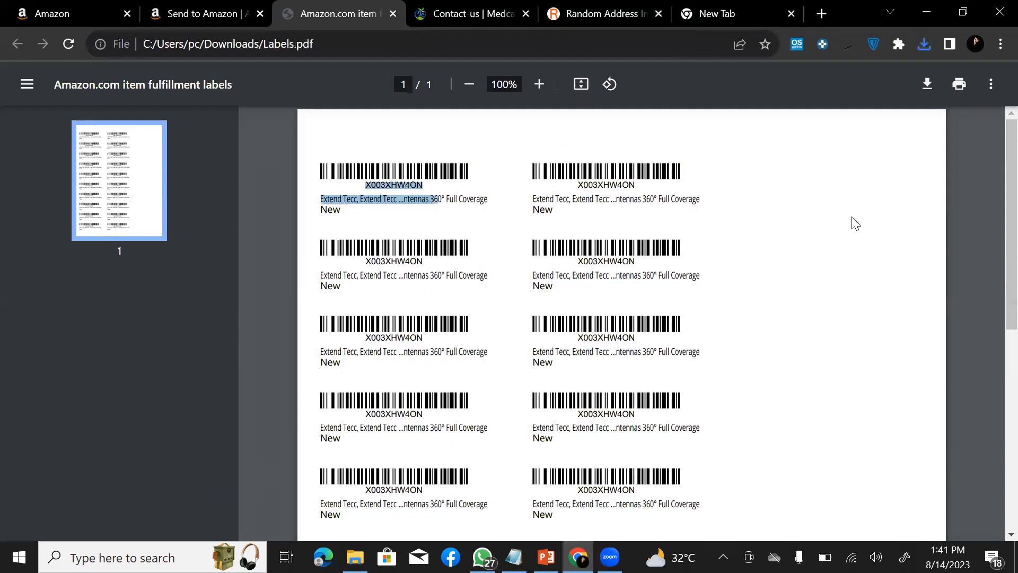
# - Return to the Send to Amazon workflow, close the label printing dialog, mark aqverse01 ready to send and confirm the inventory
pyautogui.click(159, 8)
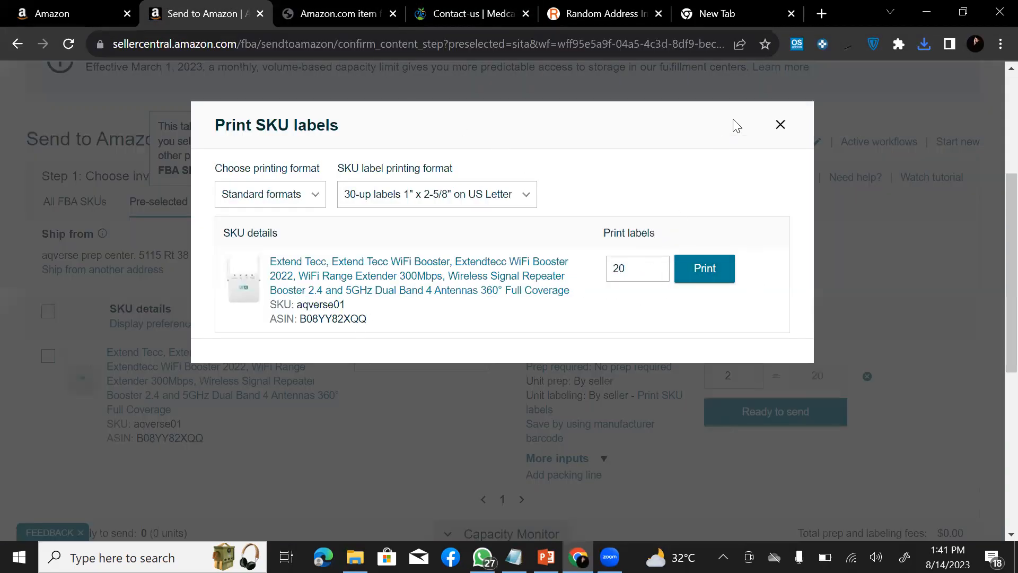
pyautogui.click(780, 125)
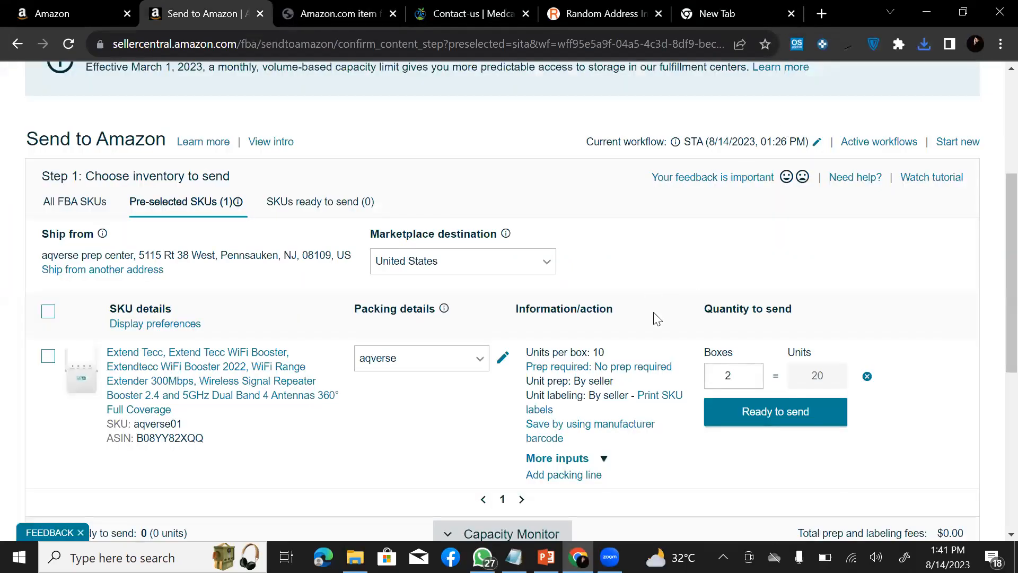
pyautogui.scroll(-6, 729, 387)
pyautogui.scroll(3, 739, 278)
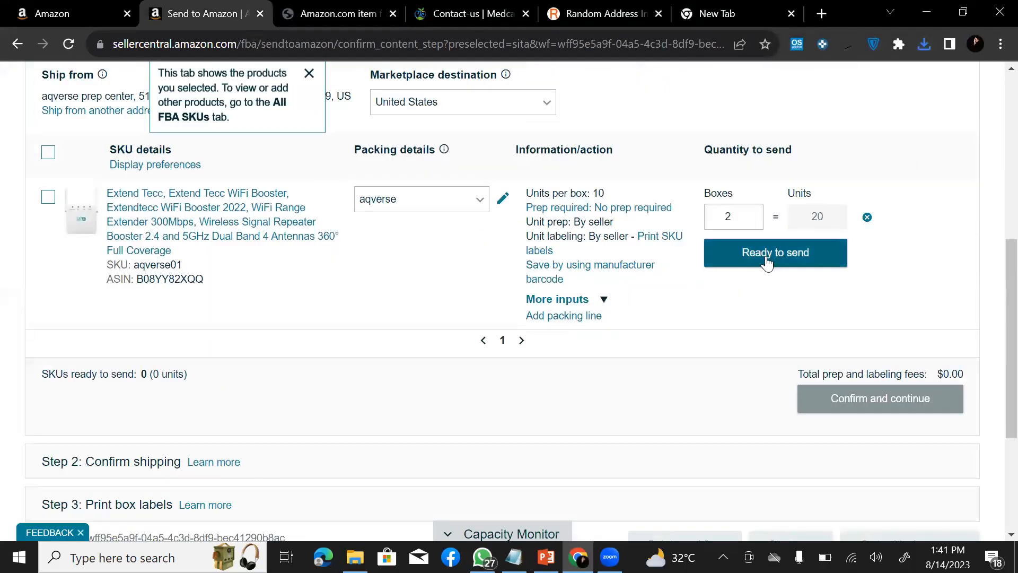
pyautogui.click(767, 259)
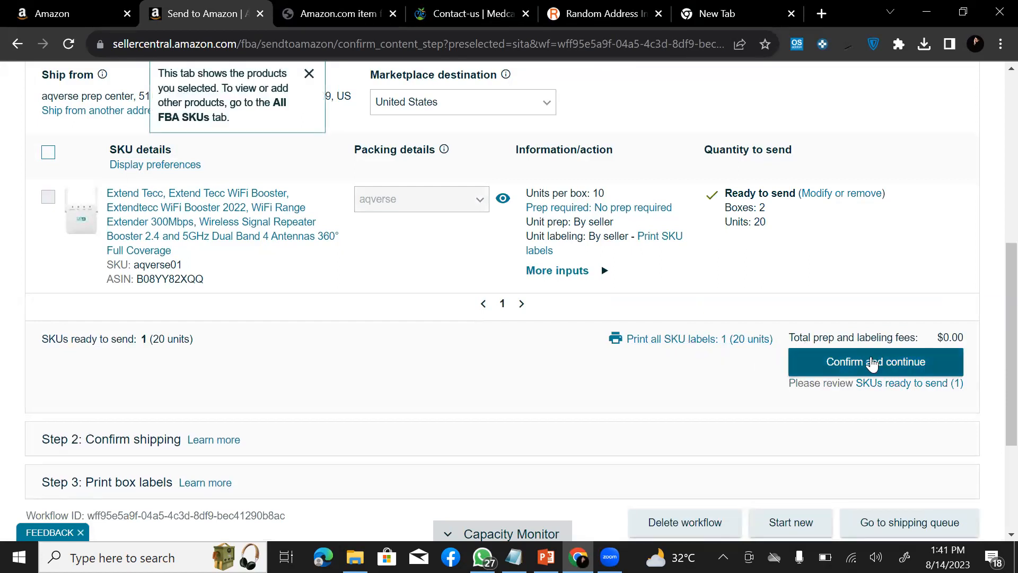
pyautogui.click(870, 364)
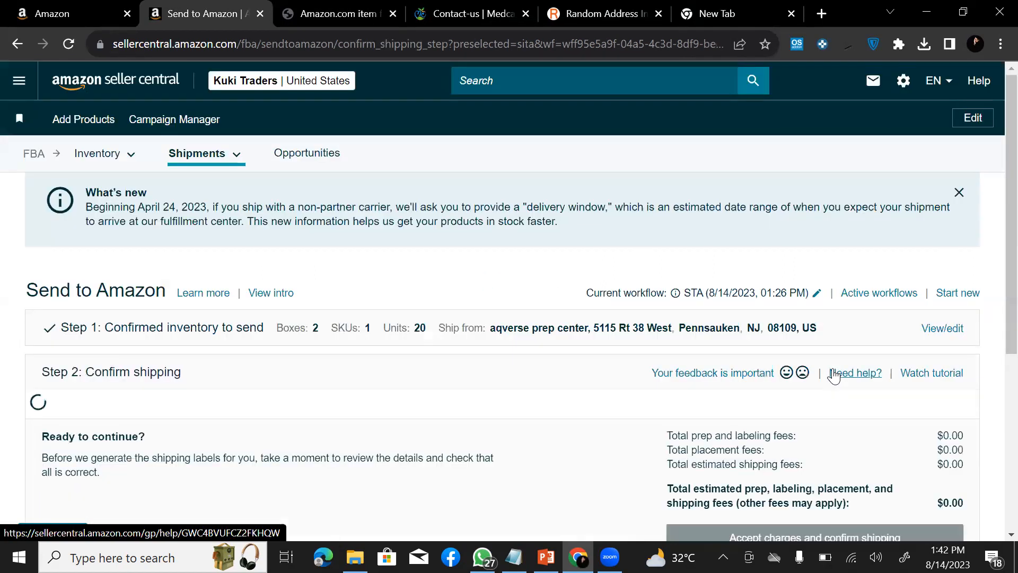
# - Set the shipment's ship date to 8/22/2023 in the Confirm shipping step
pyautogui.scroll(-3, 140, 355)
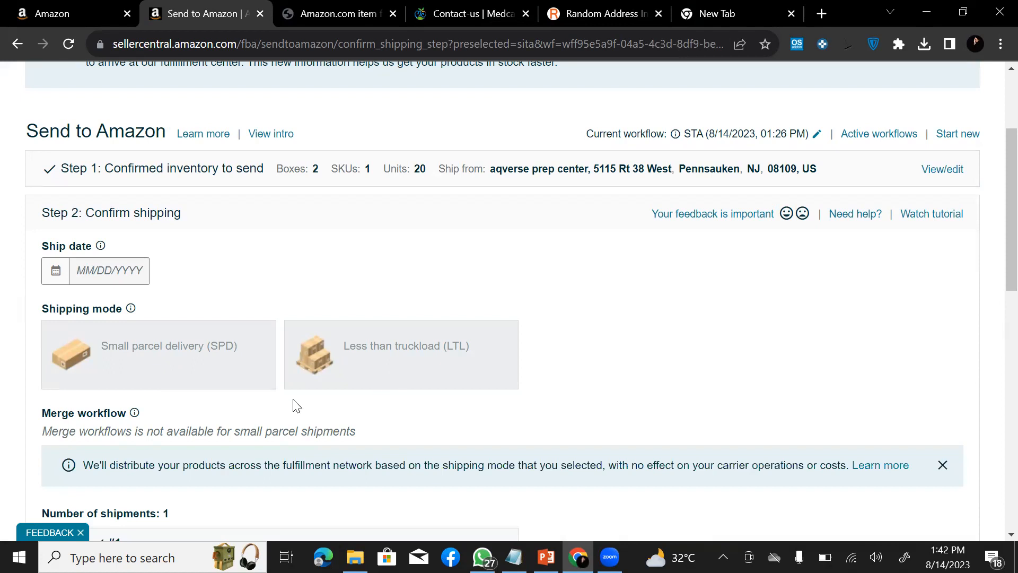
pyautogui.scroll(-2, 293, 399)
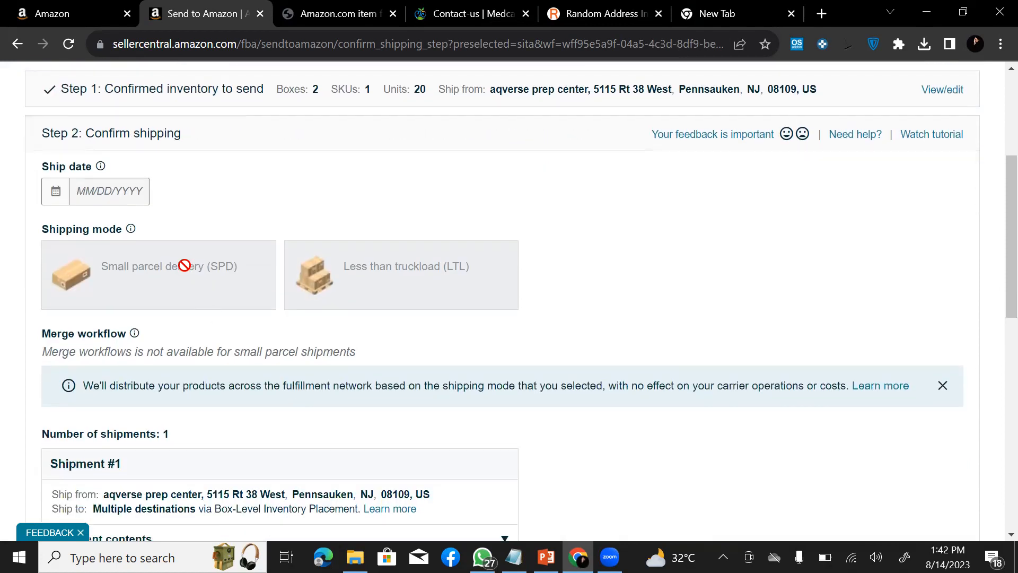
pyautogui.click(106, 192)
pyautogui.scroll(1, 313, 254)
pyautogui.scroll(1, 350, 257)
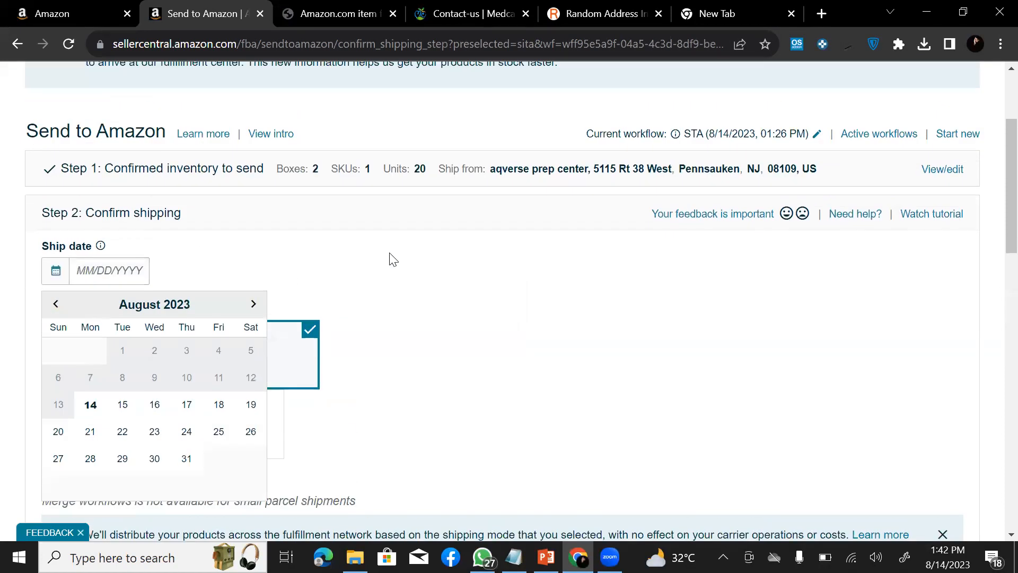
pyautogui.scroll(3, 390, 256)
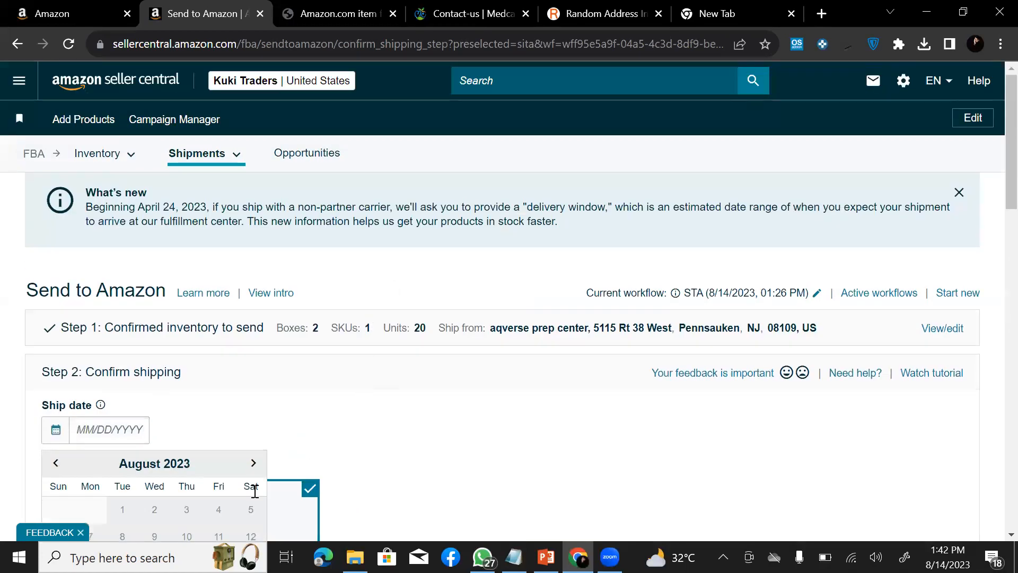
pyautogui.scroll(-1, 233, 472)
pyautogui.scroll(-3, 214, 457)
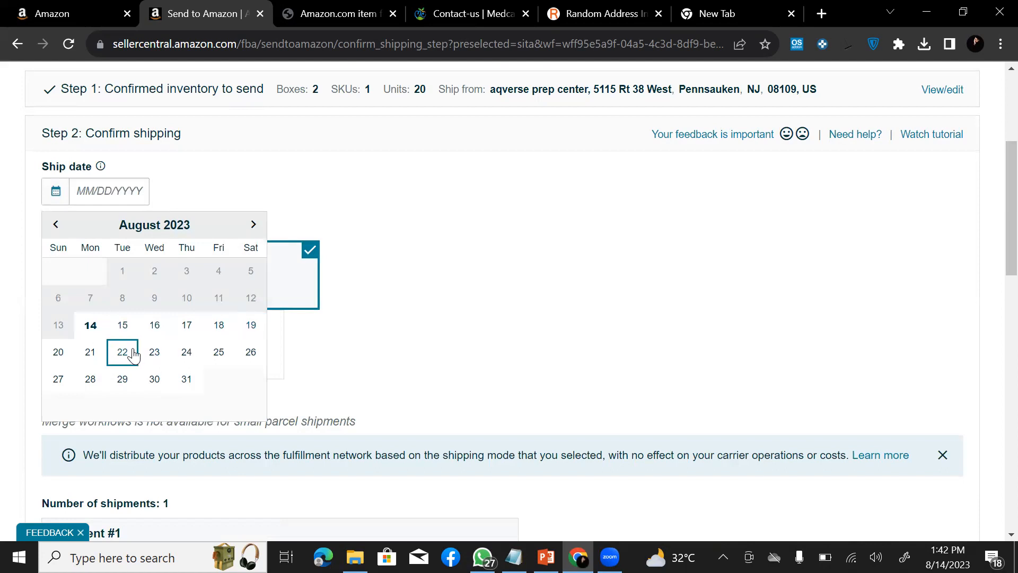
pyautogui.click(122, 352)
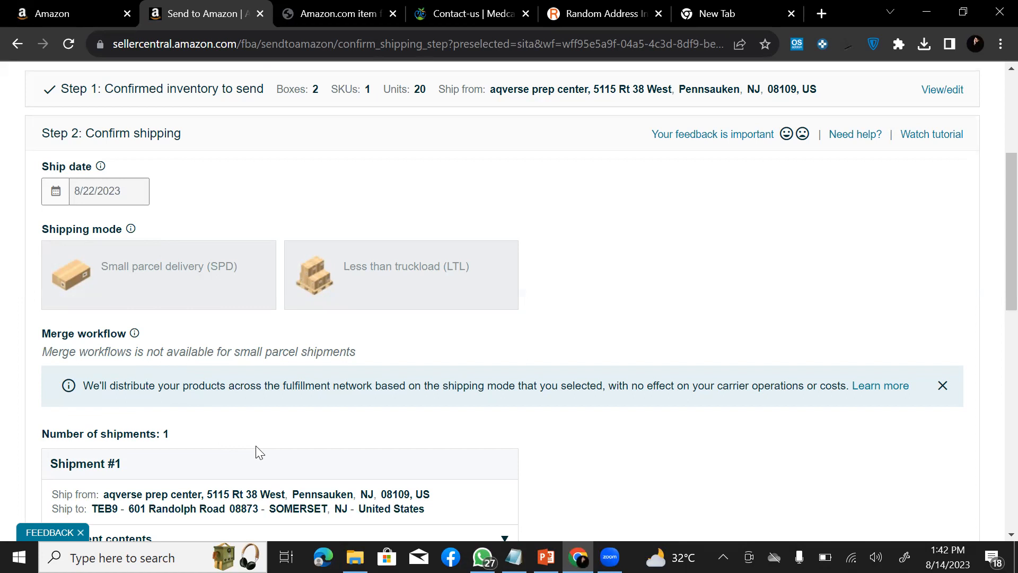
# - Review the shipping mode, shipment contents, carrier options and estimated shipping fees for the shipment
pyautogui.scroll(-5, 258, 452)
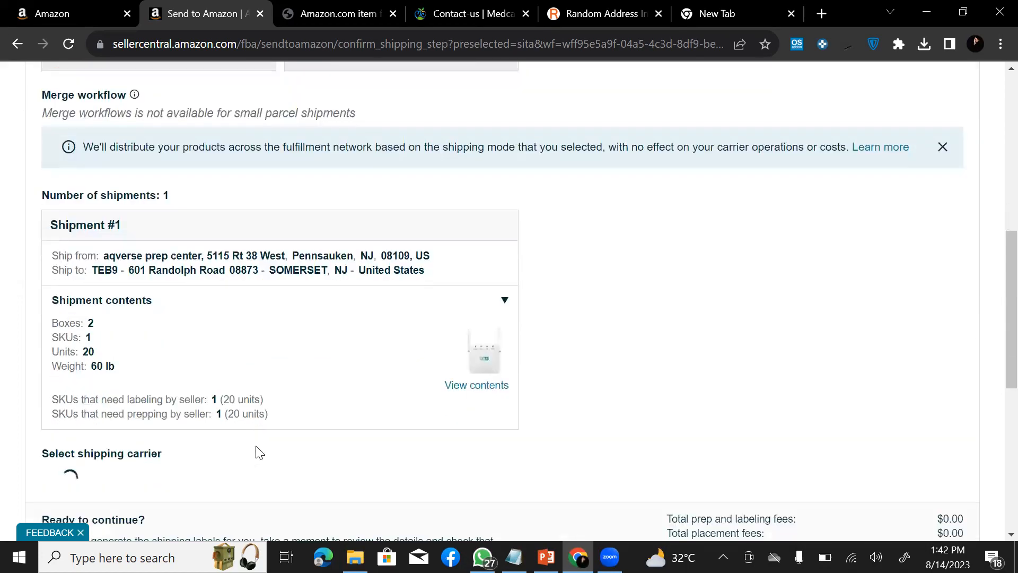
pyautogui.scroll(-1, 258, 453)
pyautogui.scroll(-1, 258, 452)
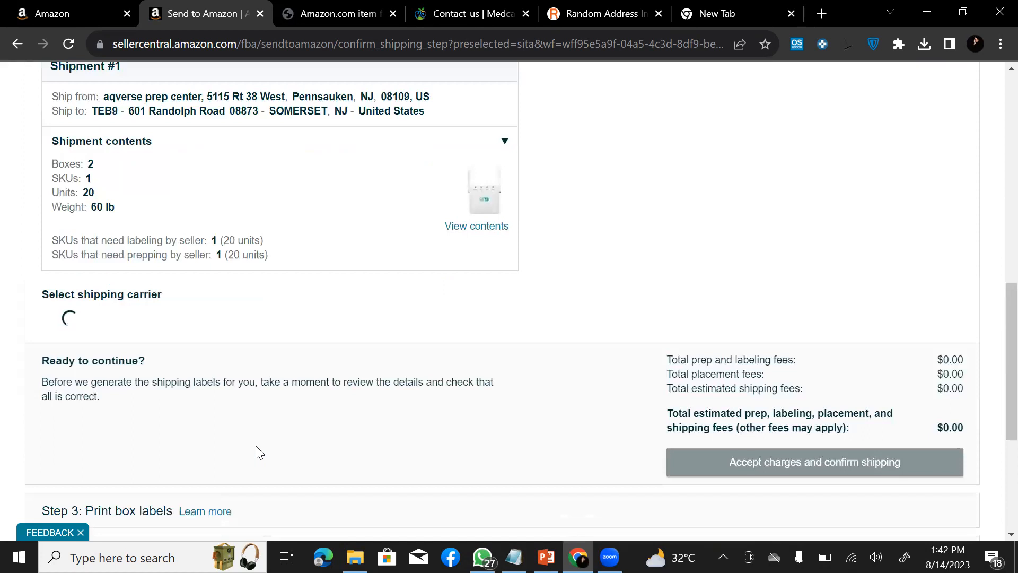
pyautogui.scroll(4, 295, 359)
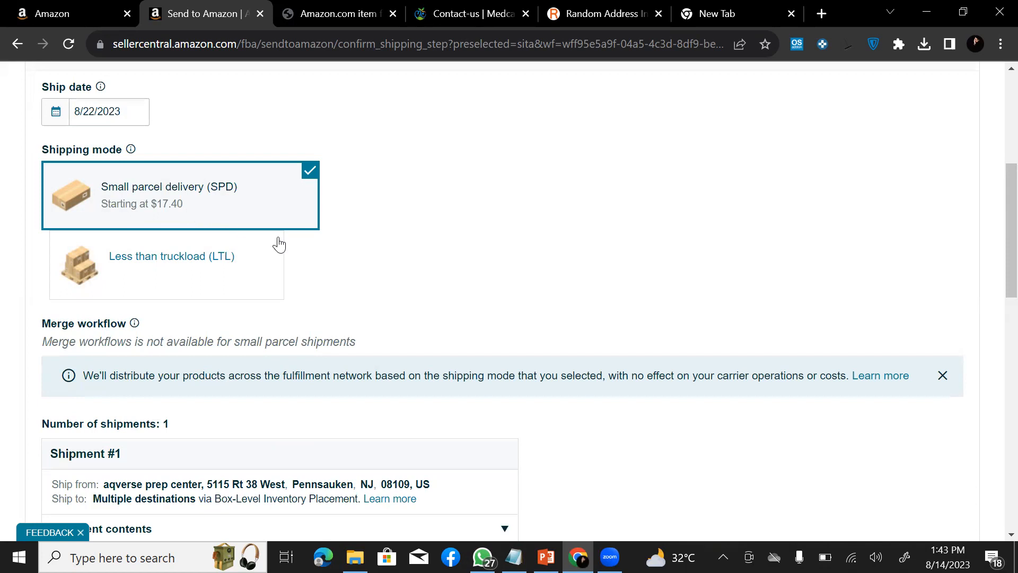
pyautogui.scroll(-2, 387, 283)
pyautogui.scroll(-6, 387, 286)
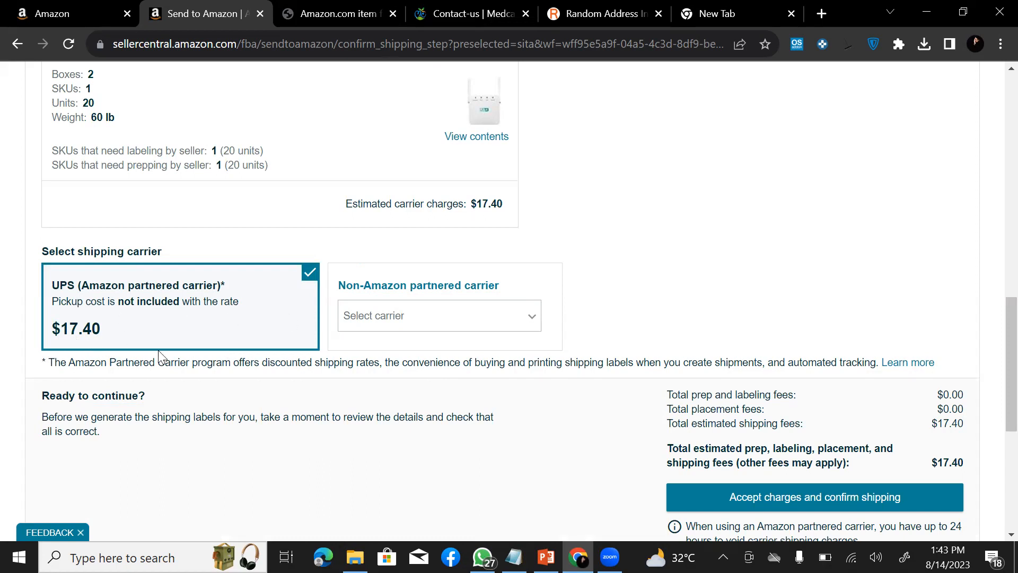
pyautogui.scroll(-3, 647, 338)
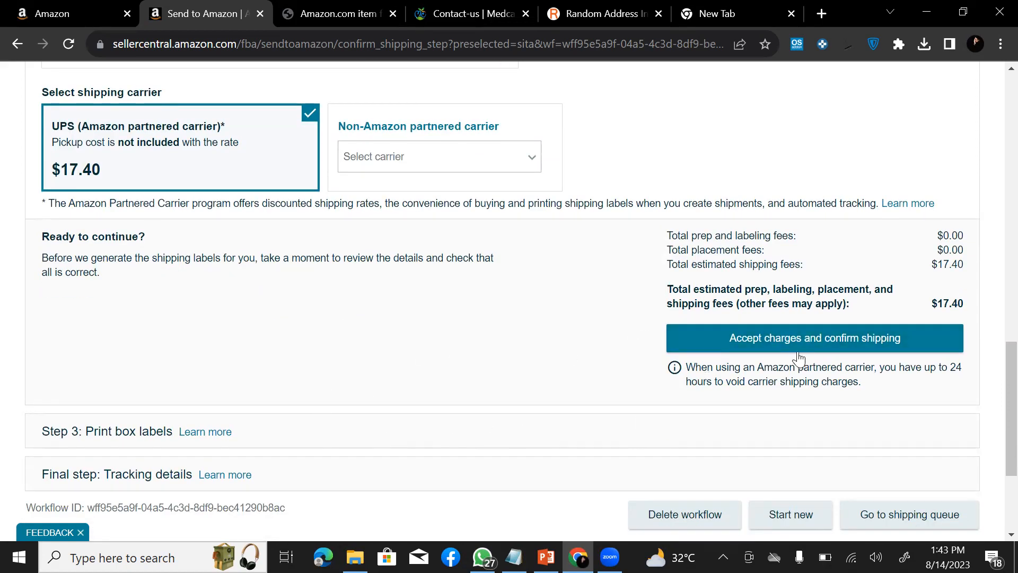
# - Select Other as the non-Amazon partnered carrier and set the delivery window's start date to 08/23/2023
pyautogui.click(457, 132)
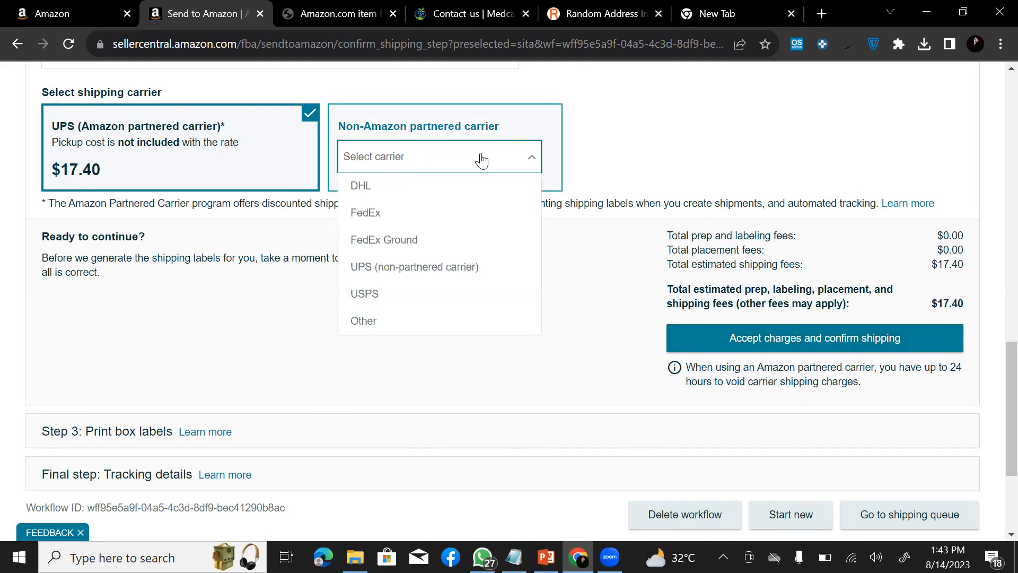
pyautogui.click(404, 322)
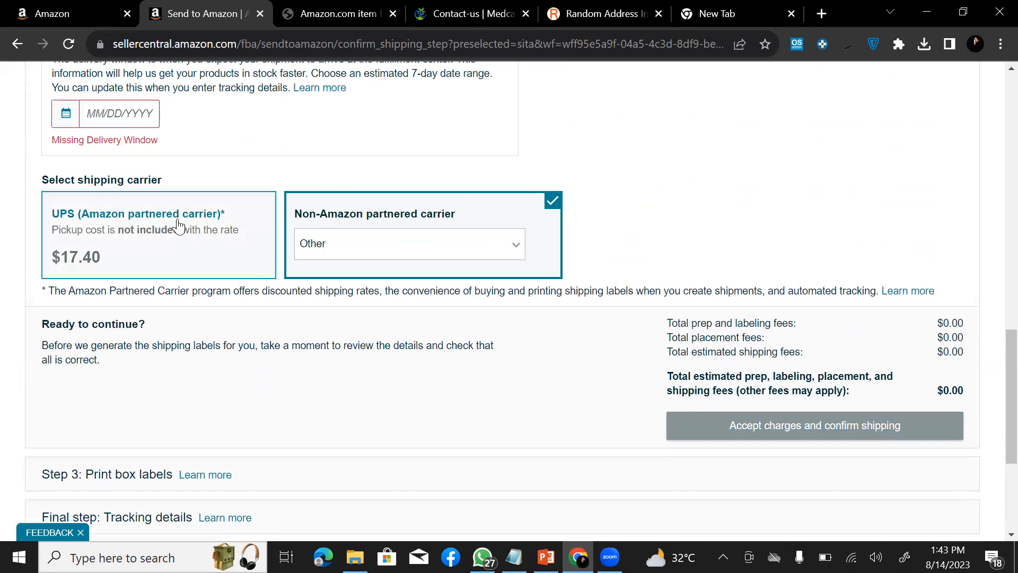
pyautogui.scroll(3, 164, 286)
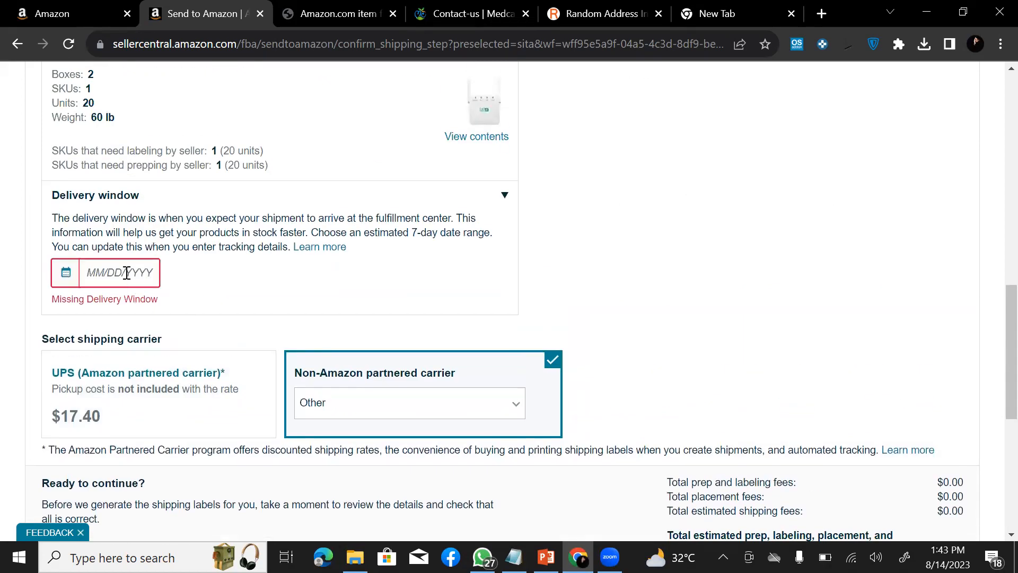
pyautogui.click(126, 272)
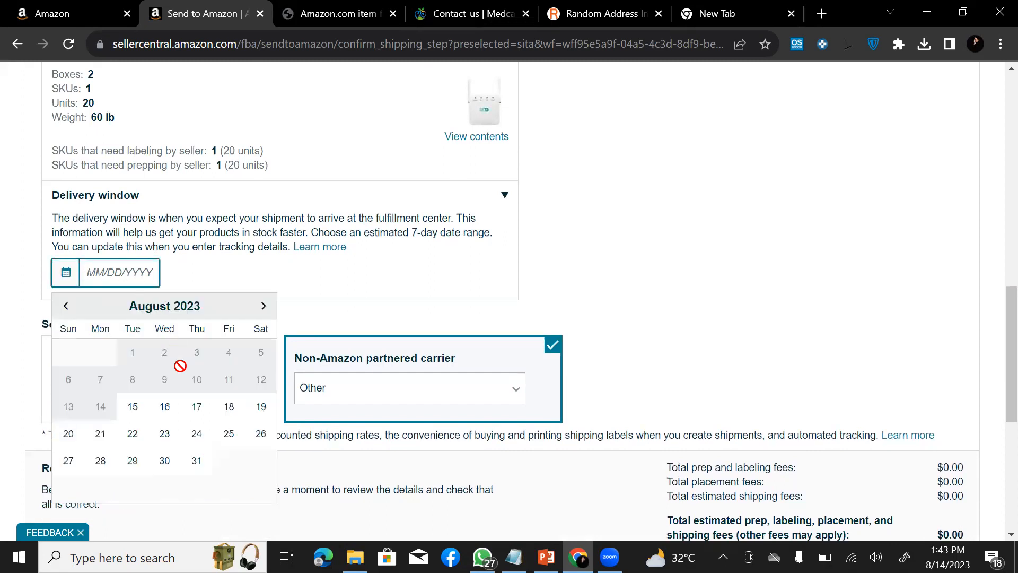
pyautogui.click(165, 432)
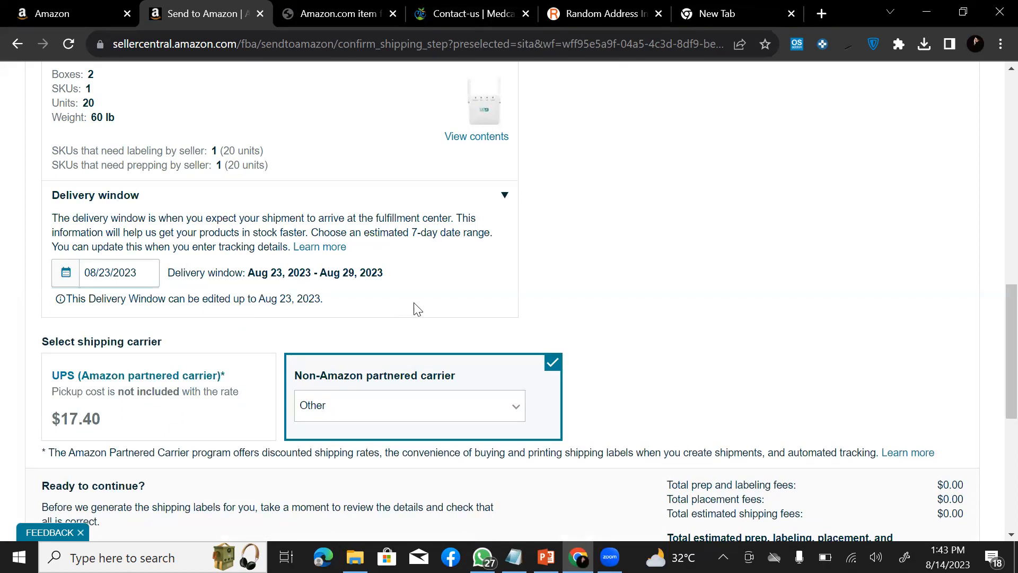
# - Review the carrier choices and highlight the fulfillment center's ship-to address for Shipment #1
pyautogui.scroll(-3, 418, 315)
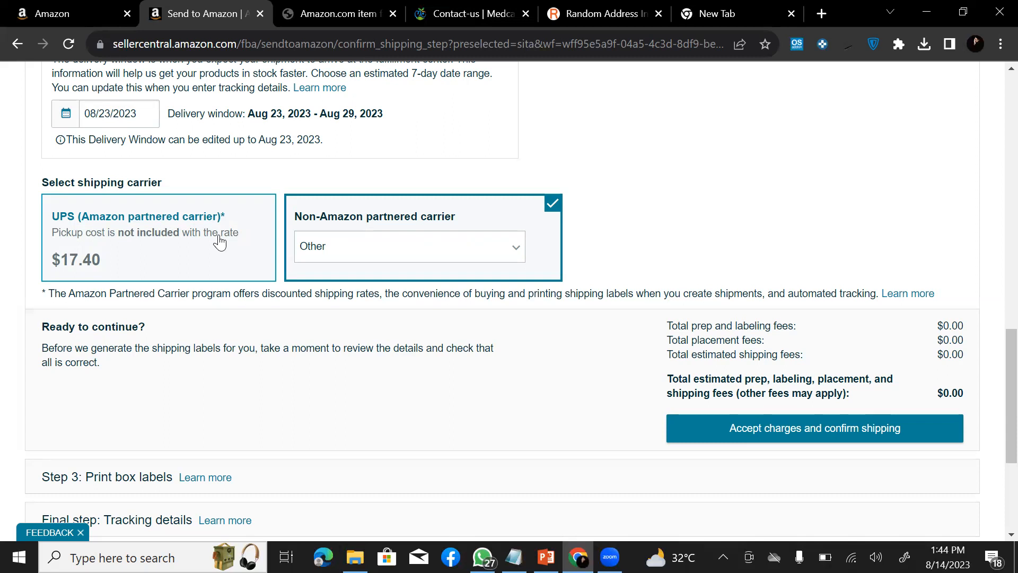
pyautogui.scroll(6, 248, 249)
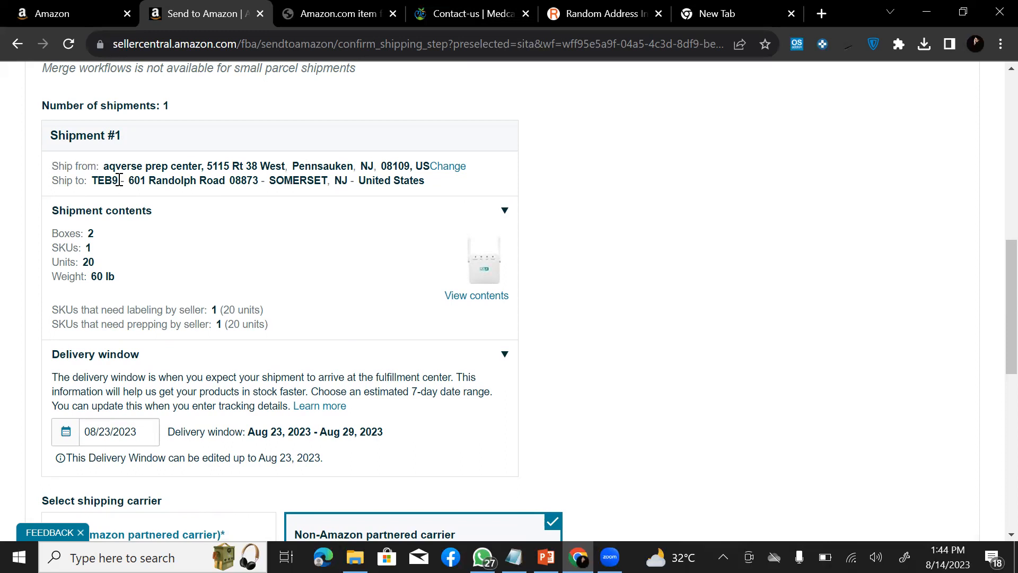
pyautogui.moveTo(93, 183); pyautogui.dragTo(439, 182)
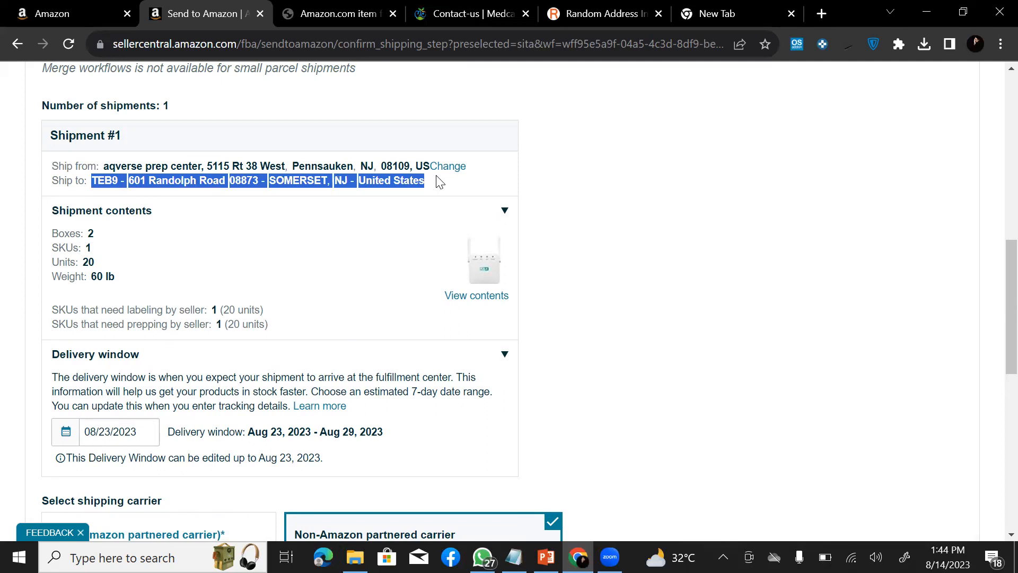
# - Compare Shipment #1's ship-from and ship-to addresses and review its delivery window and carrier options
pyautogui.scroll(1, 118, 272)
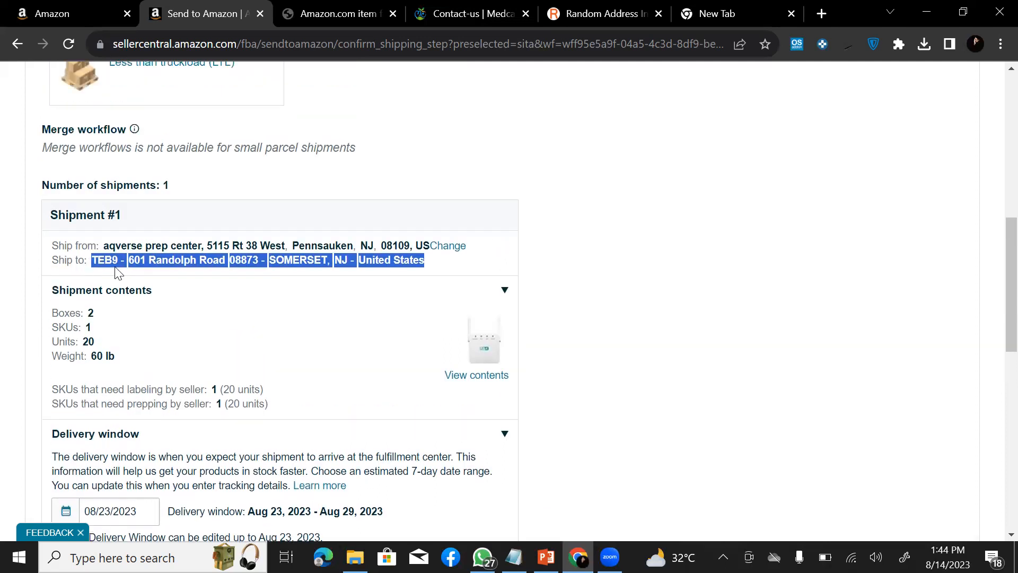
pyautogui.scroll(-4, 520, 325)
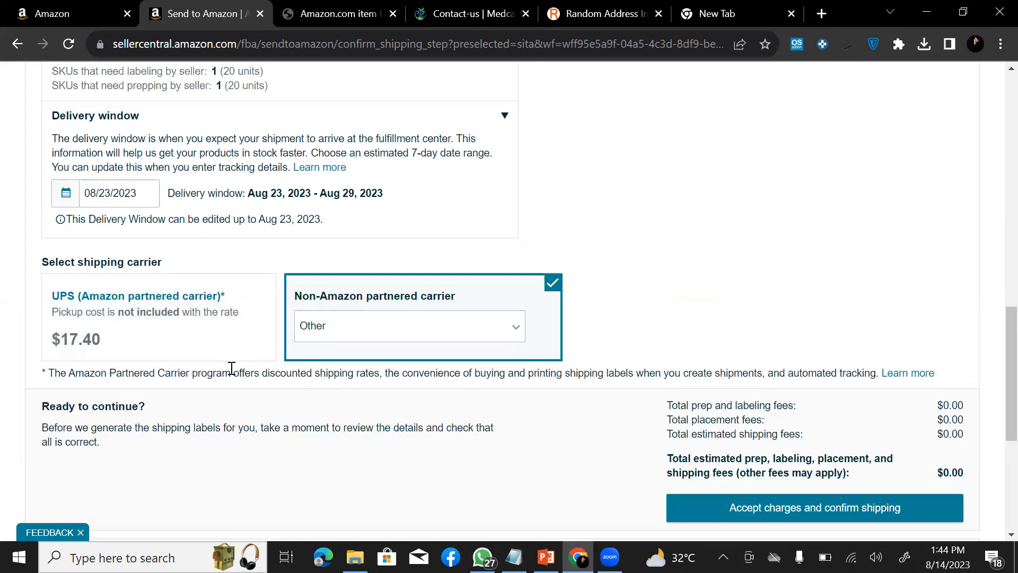
pyautogui.scroll(3, 318, 239)
pyautogui.scroll(-3, 216, 336)
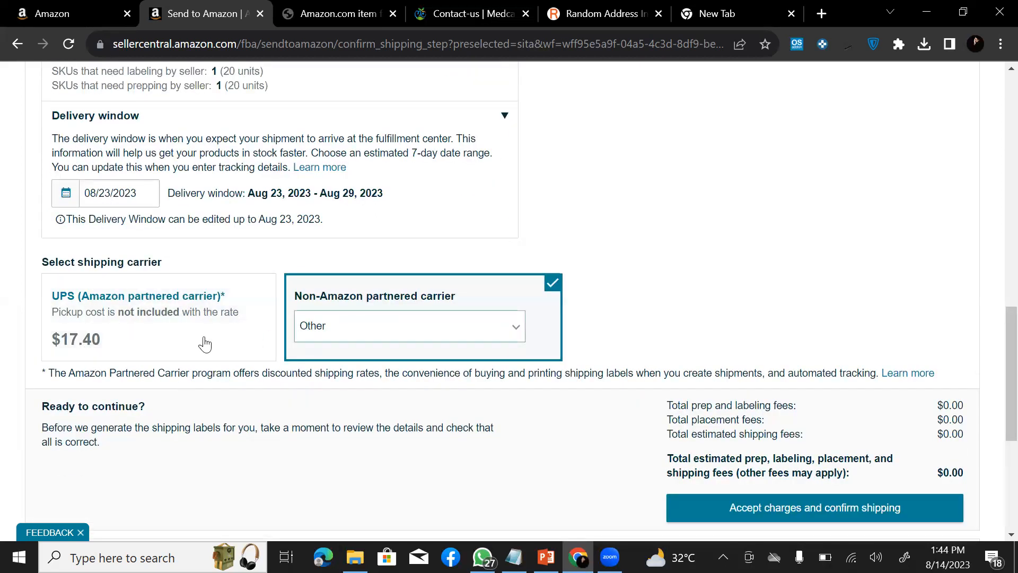
pyautogui.scroll(3, 334, 193)
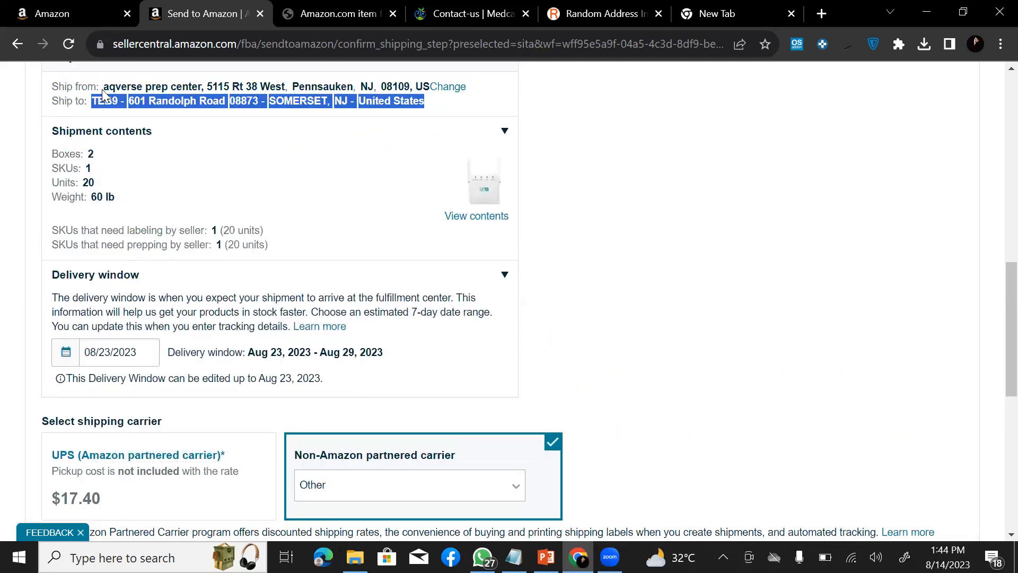
pyautogui.moveTo(103, 89); pyautogui.dragTo(433, 92)
pyautogui.scroll(-3, 387, 262)
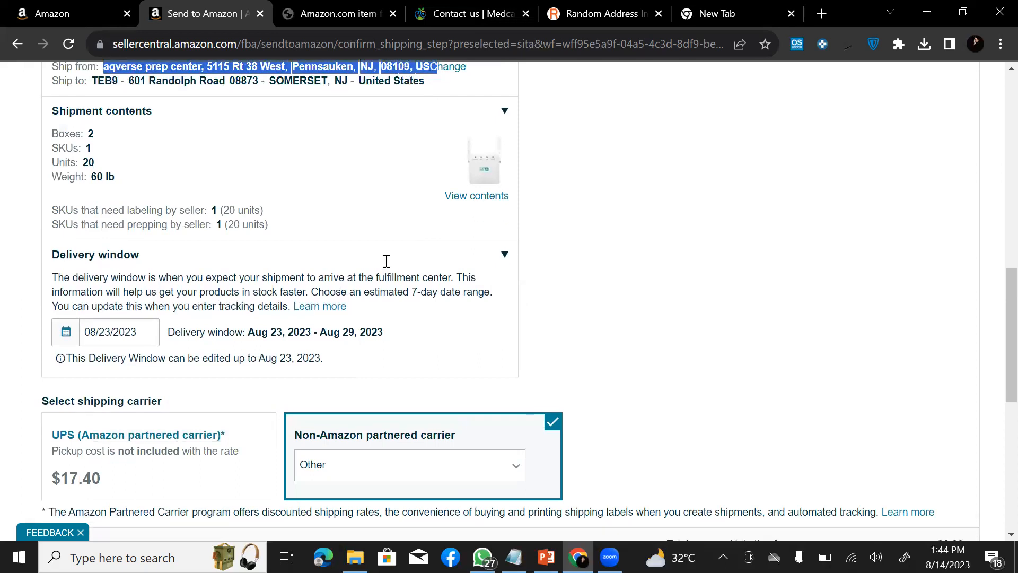
pyautogui.scroll(3, 357, 205)
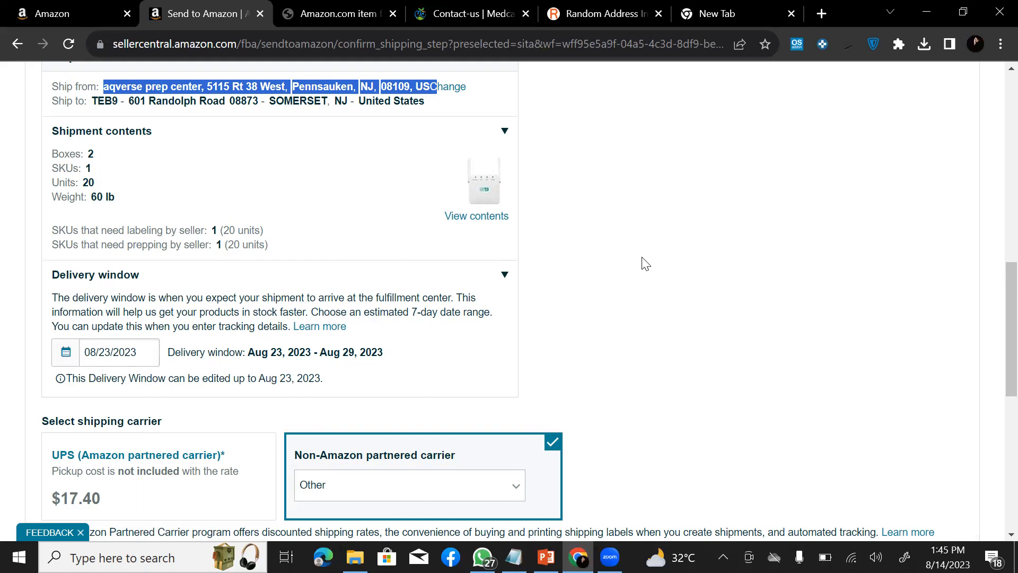
# - Check the non-Amazon partnered carrier choices, keep Other selected, and highlight Shipment #1's ship-to address again
pyautogui.scroll(-5, 416, 299)
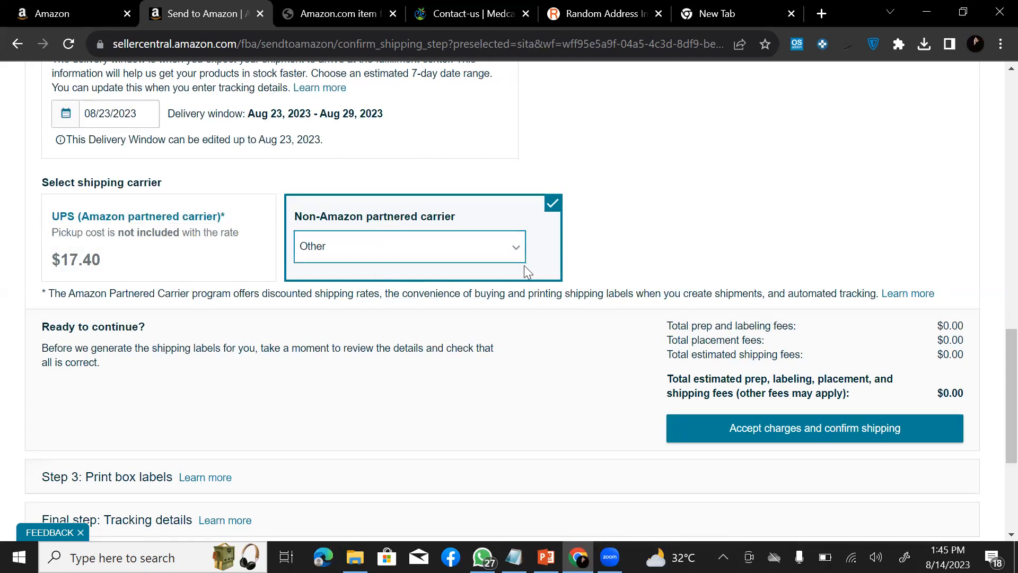
pyautogui.click(518, 253)
pyautogui.click(392, 413)
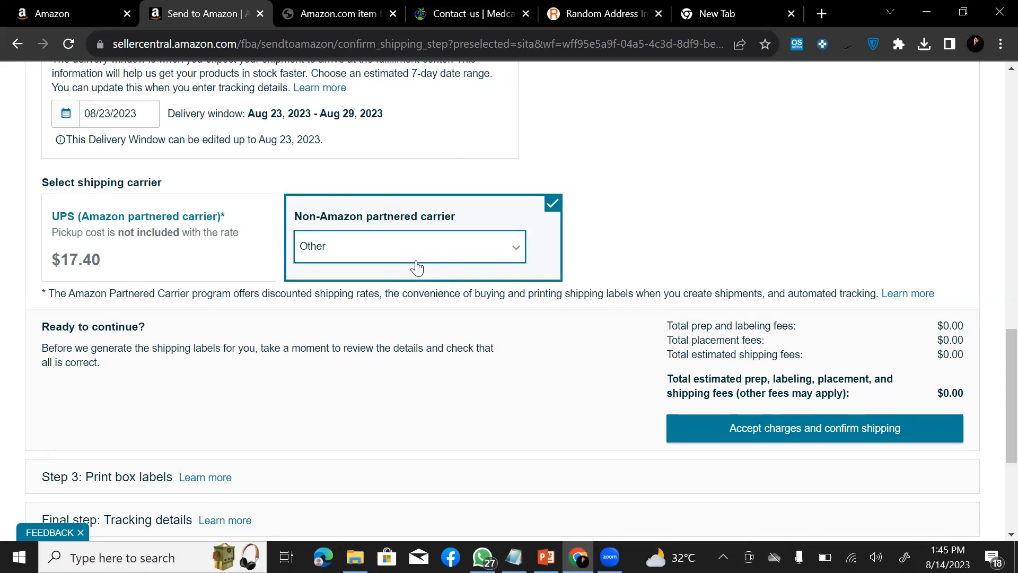
pyautogui.scroll(5, 170, 291)
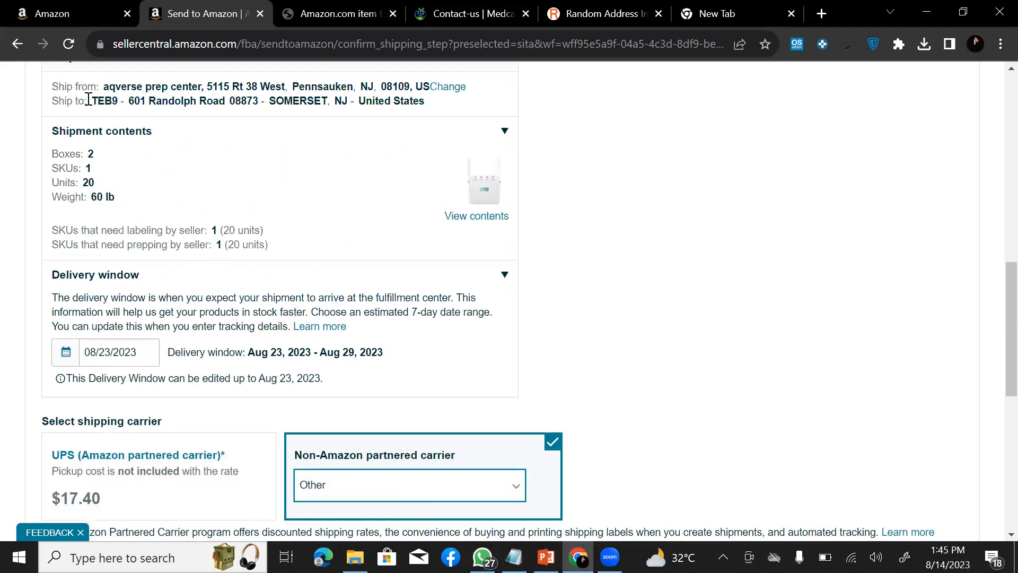
pyautogui.moveTo(89, 100); pyautogui.dragTo(429, 103)
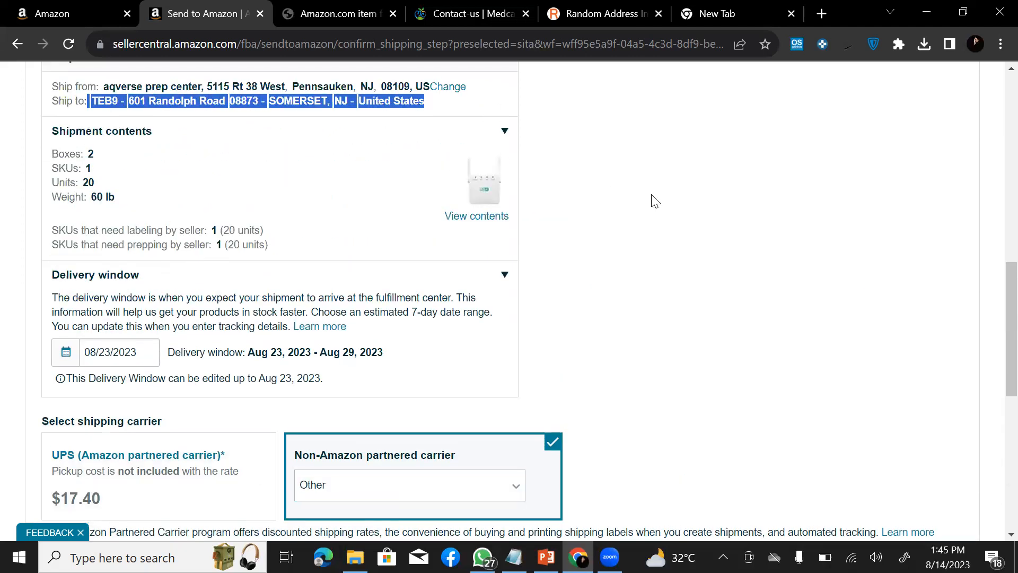
pyautogui.click(655, 206)
# - Check the total estimated prep, labeling, placement and shipping fees, and accept the charges to confirm shipping
pyautogui.scroll(-1, 673, 321)
pyautogui.scroll(-5, 674, 322)
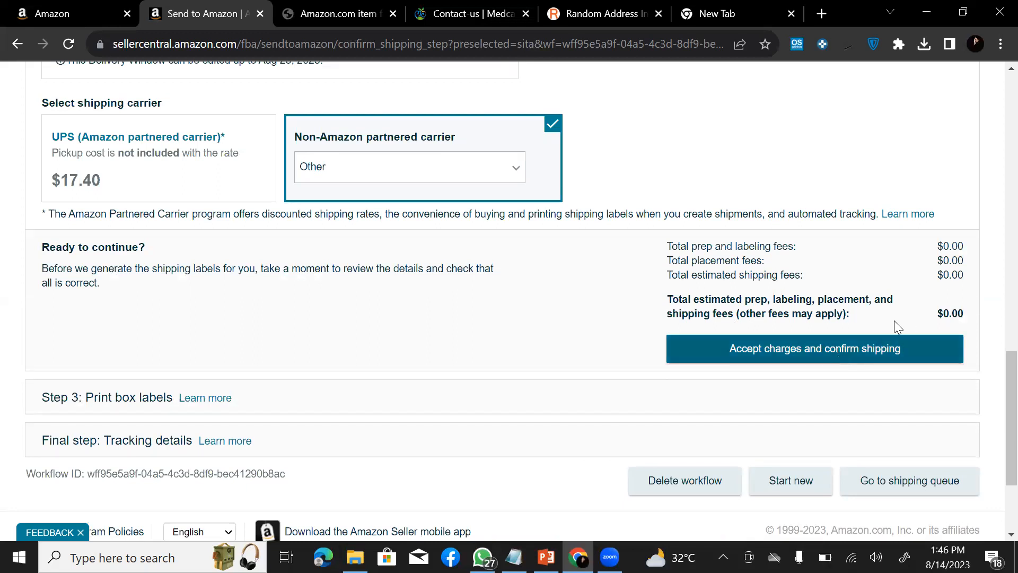
pyautogui.moveTo(936, 315); pyautogui.dragTo(993, 317)
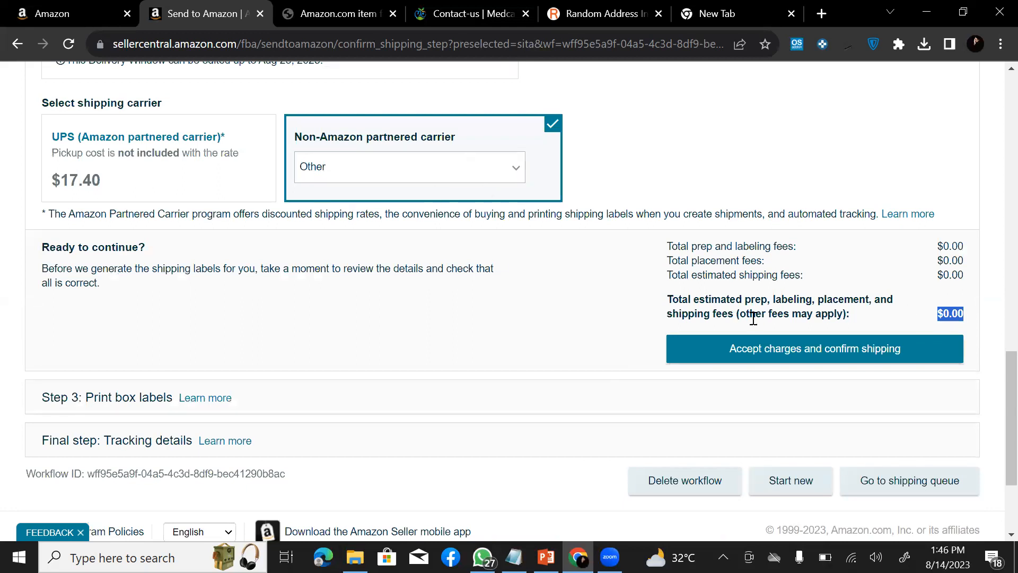
pyautogui.click(765, 350)
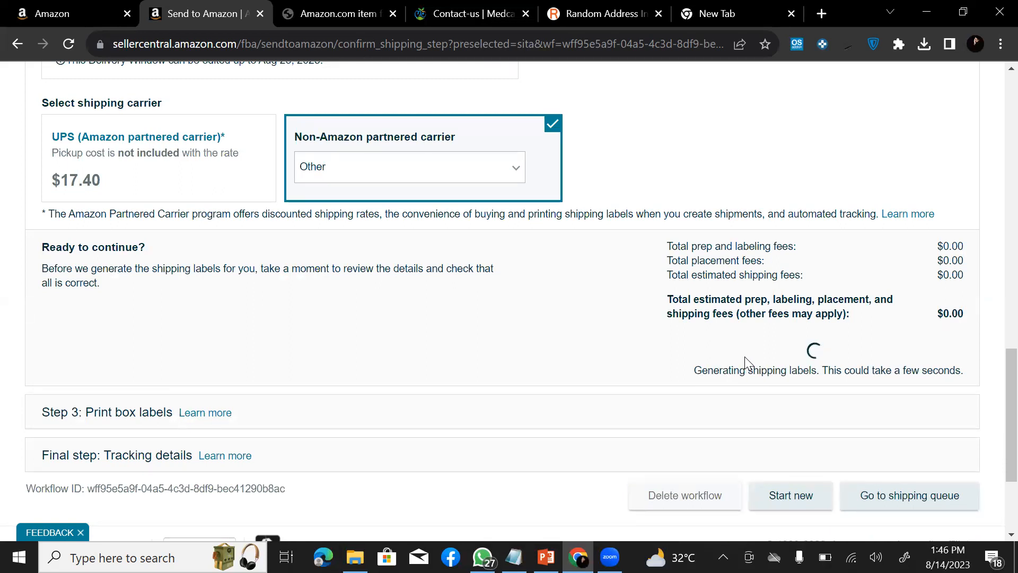
pyautogui.scroll(-3, 745, 363)
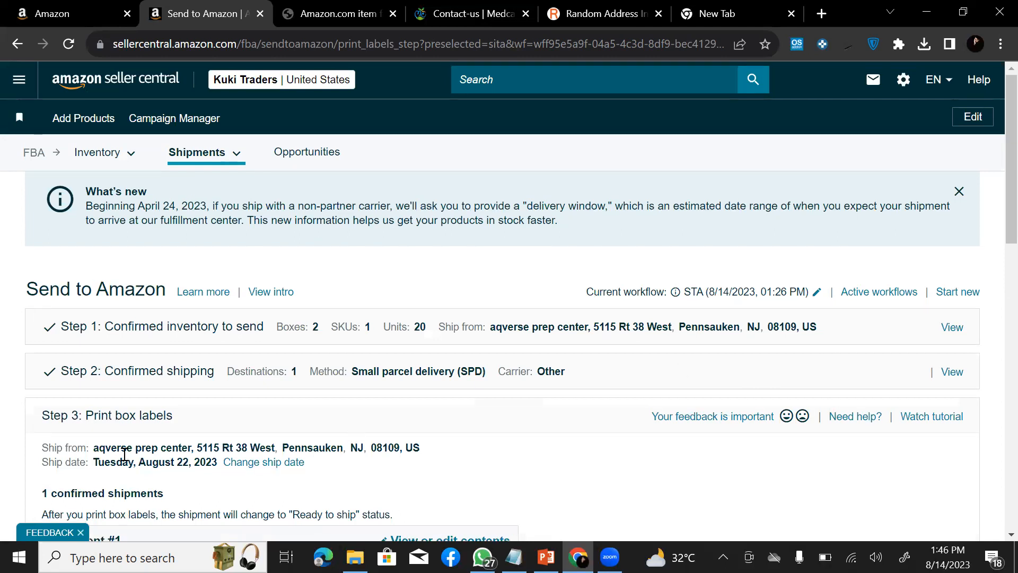
# - Print Shipment #1's box labels in the 3-1/3" X 4" (US Letter) format and check the weight and details on both labels
pyautogui.scroll(-5, 124, 455)
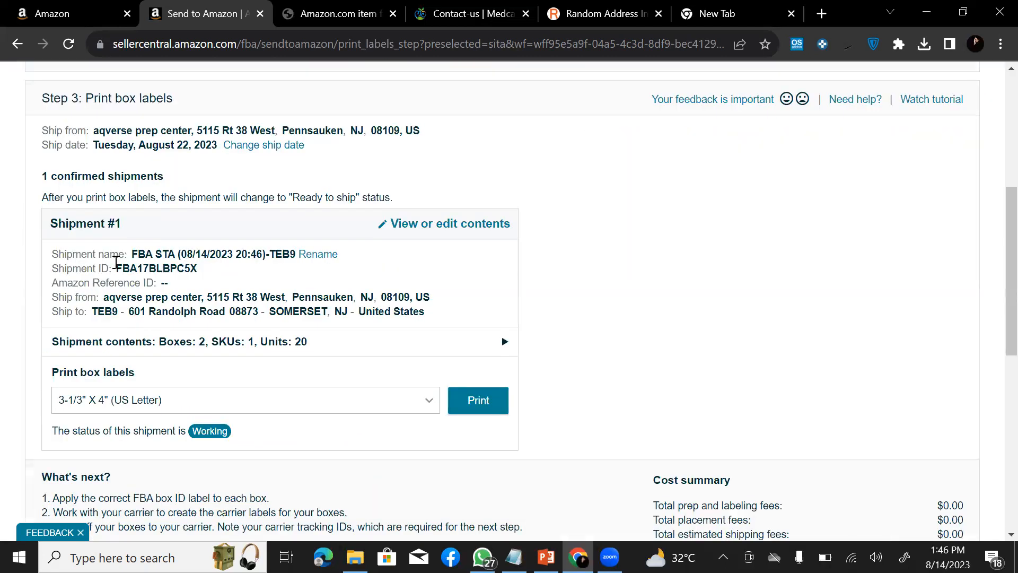
pyautogui.scroll(1, 132, 228)
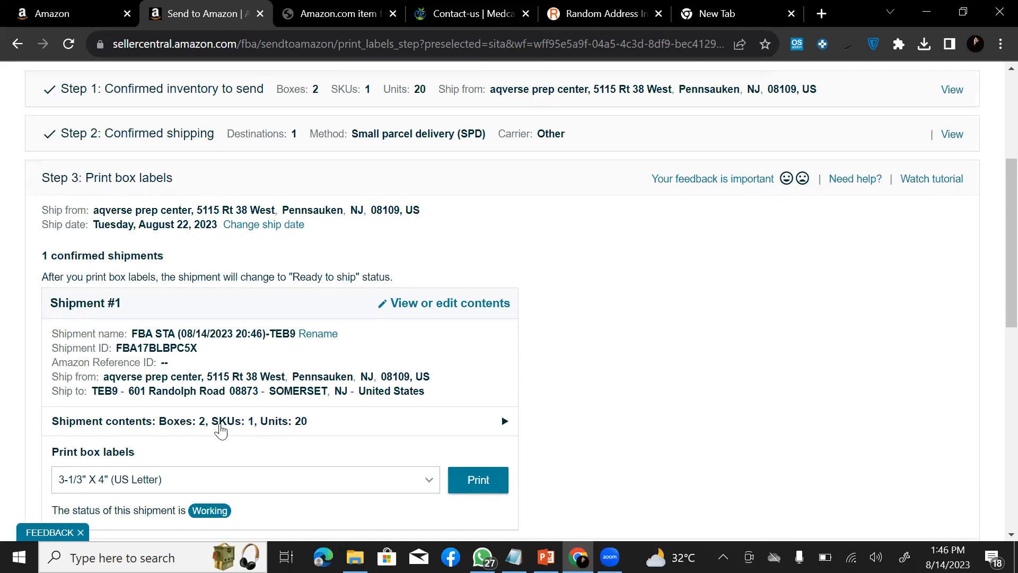
pyautogui.scroll(-1, 159, 432)
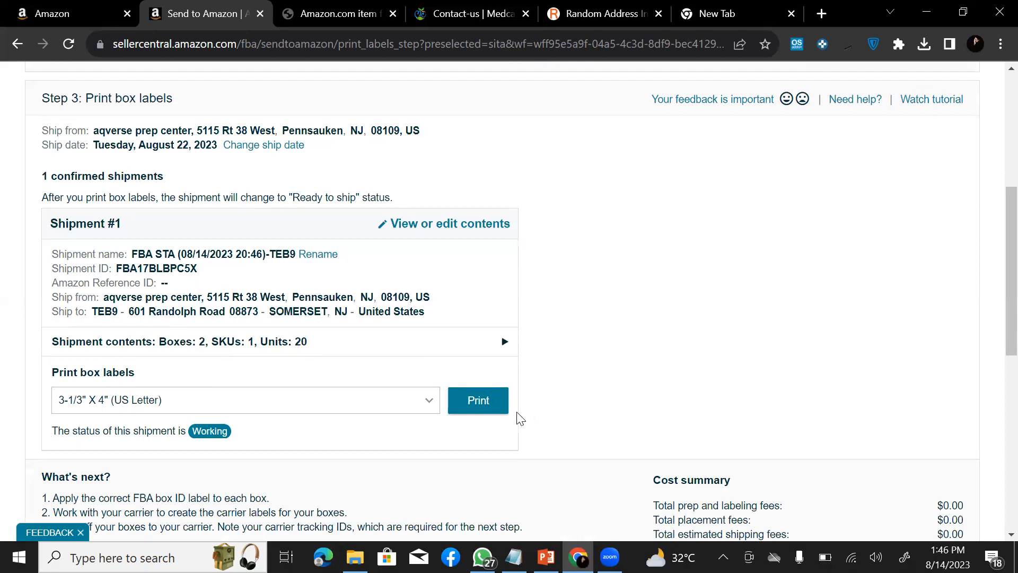
pyautogui.click(472, 410)
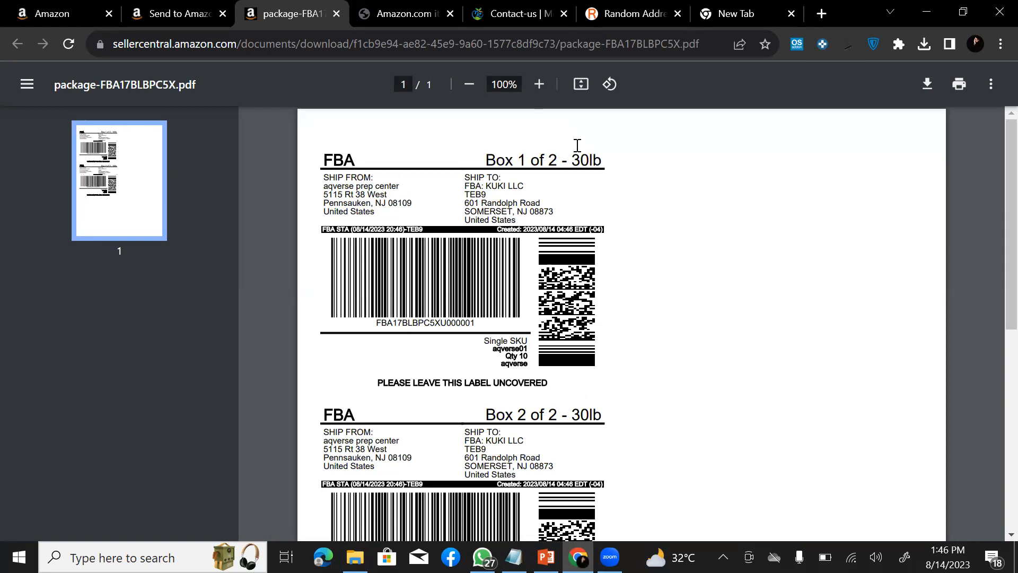
pyautogui.moveTo(575, 160); pyautogui.dragTo(616, 161)
pyautogui.scroll(-3, 622, 264)
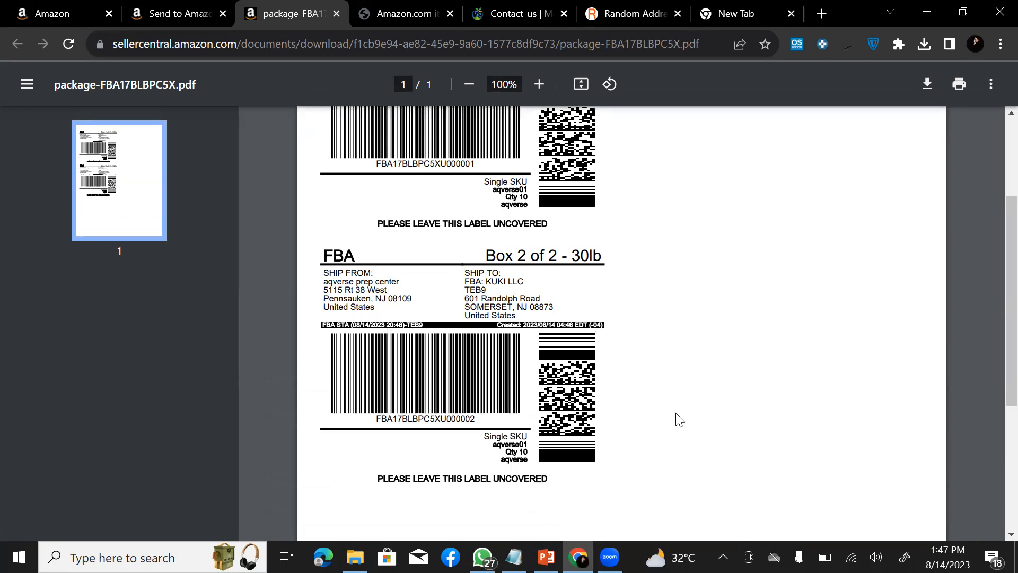
pyautogui.scroll(1, 466, 221)
pyautogui.scroll(1, 554, 202)
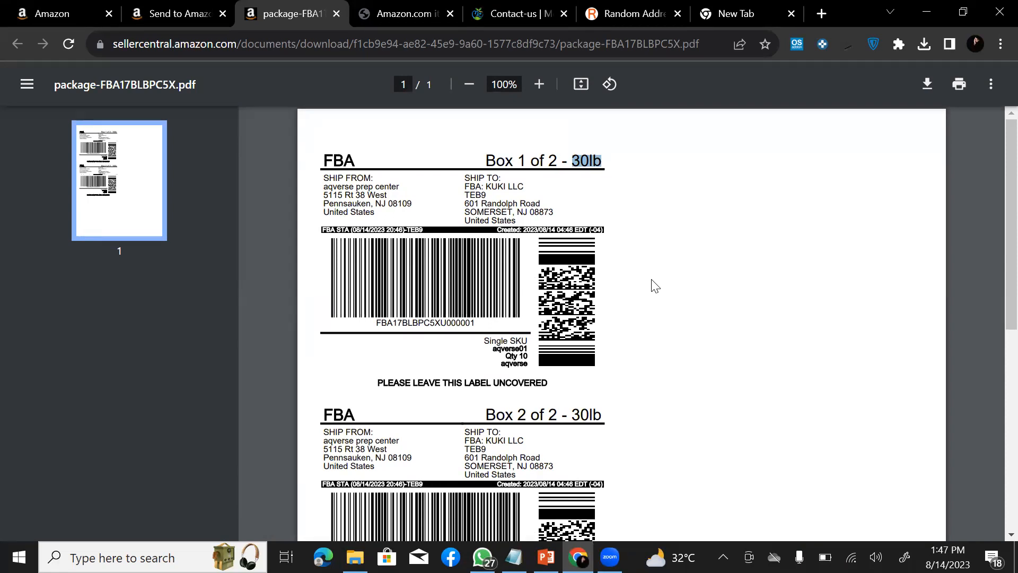
# - Return to the Send to Amazon workflow and examine the What's next instructions, cost summary and final tracking details step
pyautogui.click(171, 8)
pyautogui.scroll(-4, 469, 363)
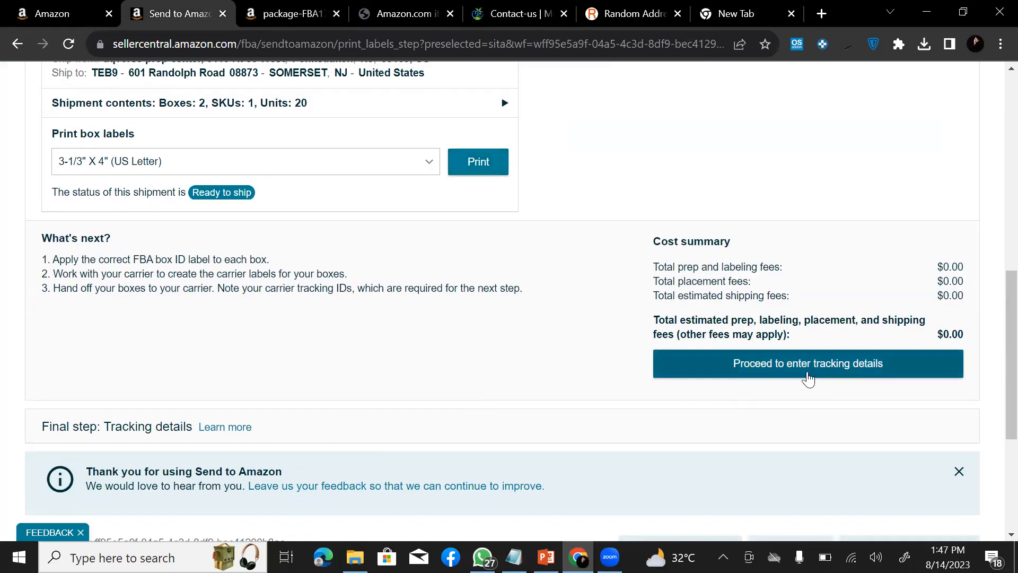
pyautogui.scroll(-3, 718, 388)
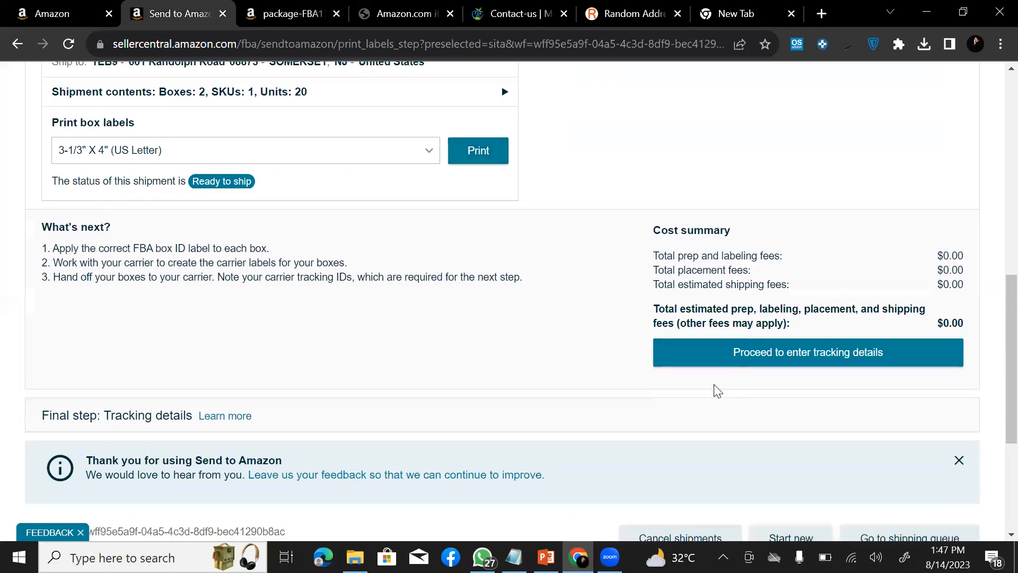
pyautogui.scroll(4, 673, 309)
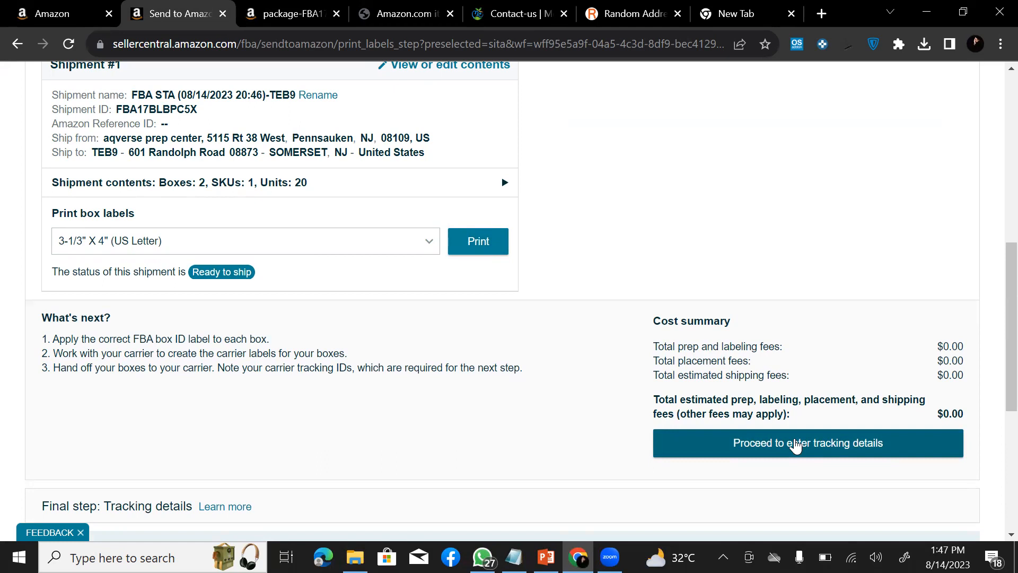
pyautogui.scroll(-3, 477, 435)
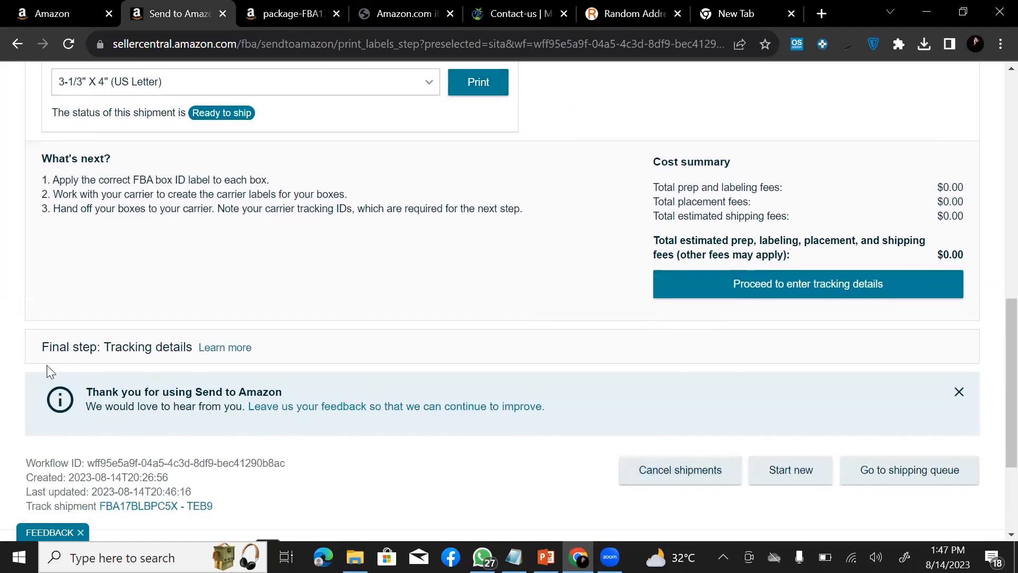
pyautogui.moveTo(45, 350); pyautogui.dragTo(104, 348)
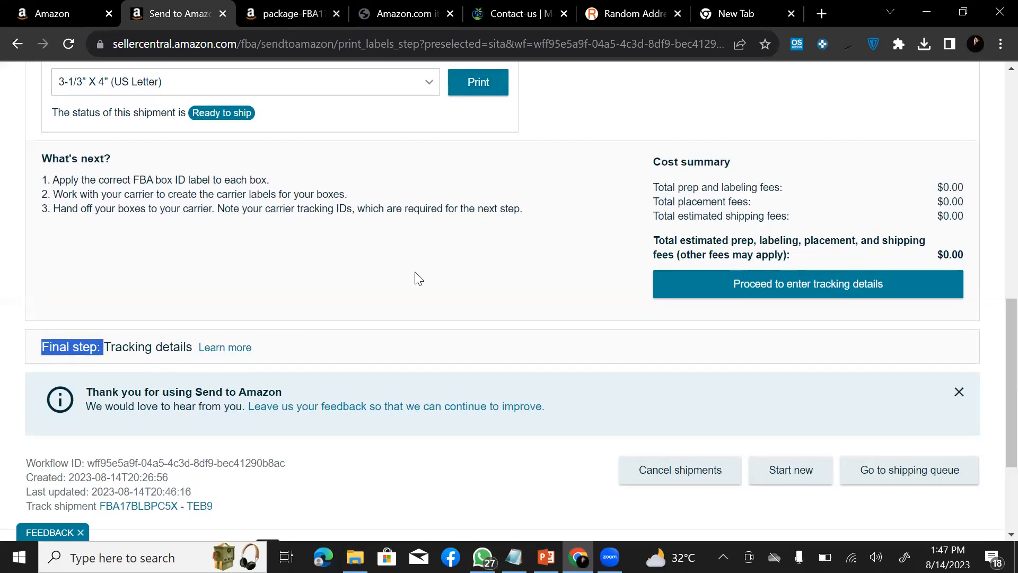
# - Review the whole Send to Amazon workflow from the confirmed inventory and shipping steps to the box labels and tracking details
pyautogui.scroll(12, 411, 269)
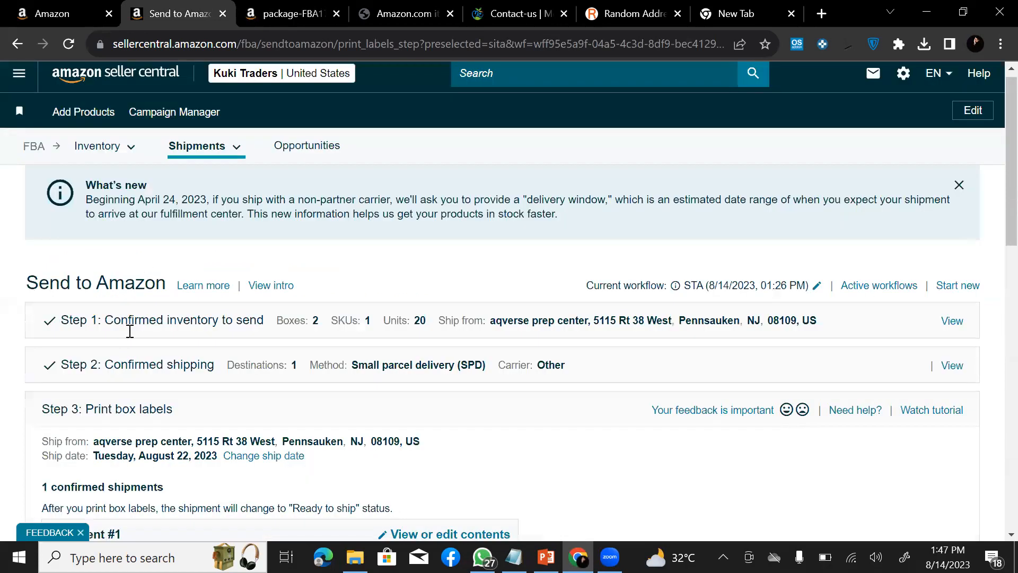
pyautogui.scroll(-6, 131, 397)
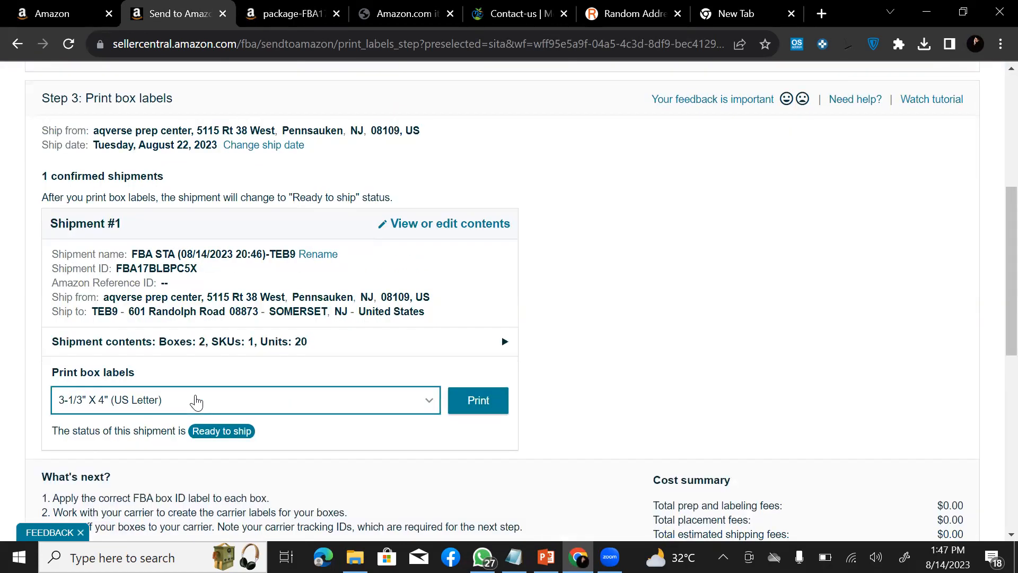
pyautogui.scroll(-9, 242, 409)
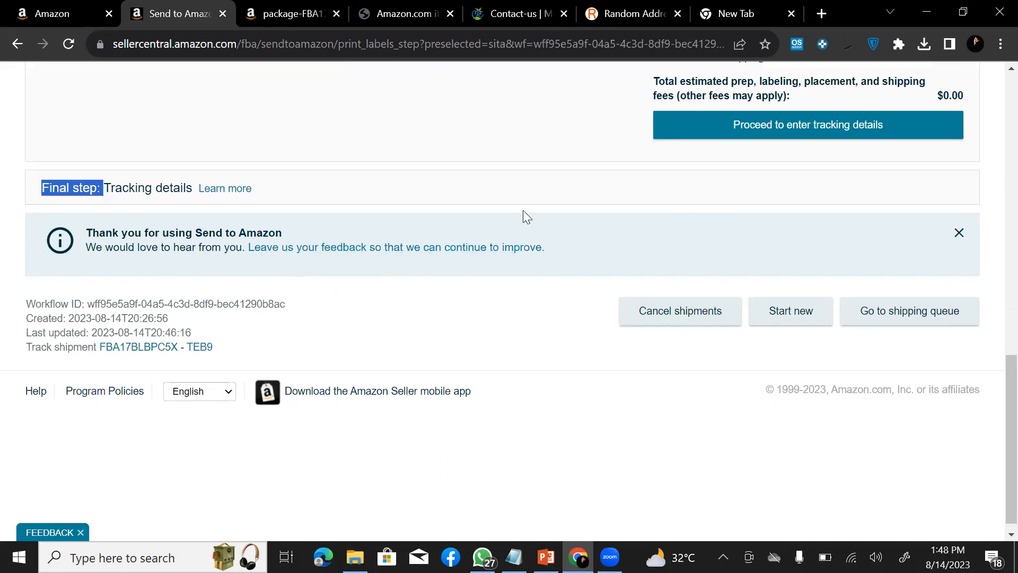
pyautogui.scroll(12, 493, 218)
pyautogui.scroll(3, 493, 218)
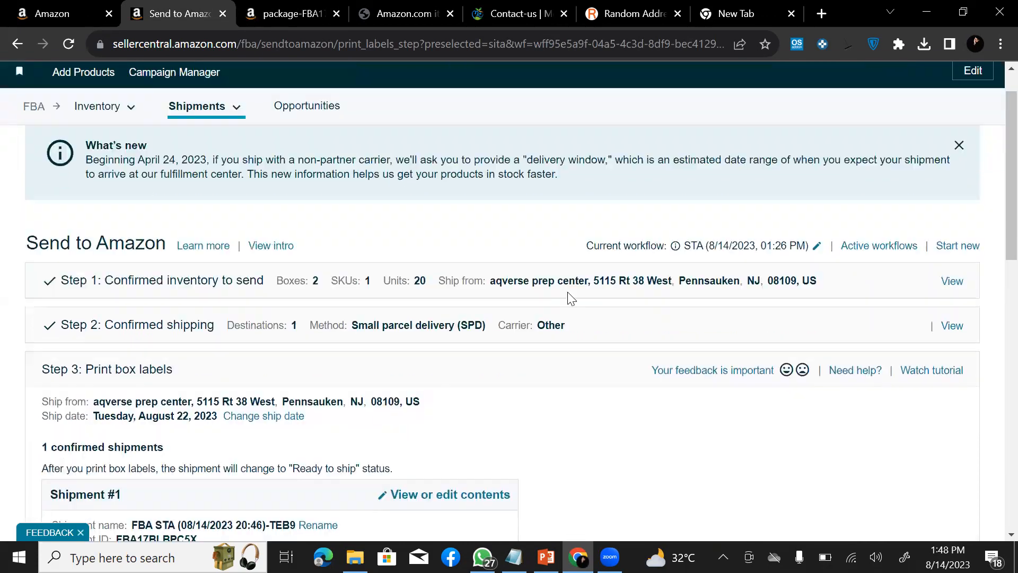
pyautogui.scroll(-3, 568, 296)
pyautogui.scroll(-15, 996, 184)
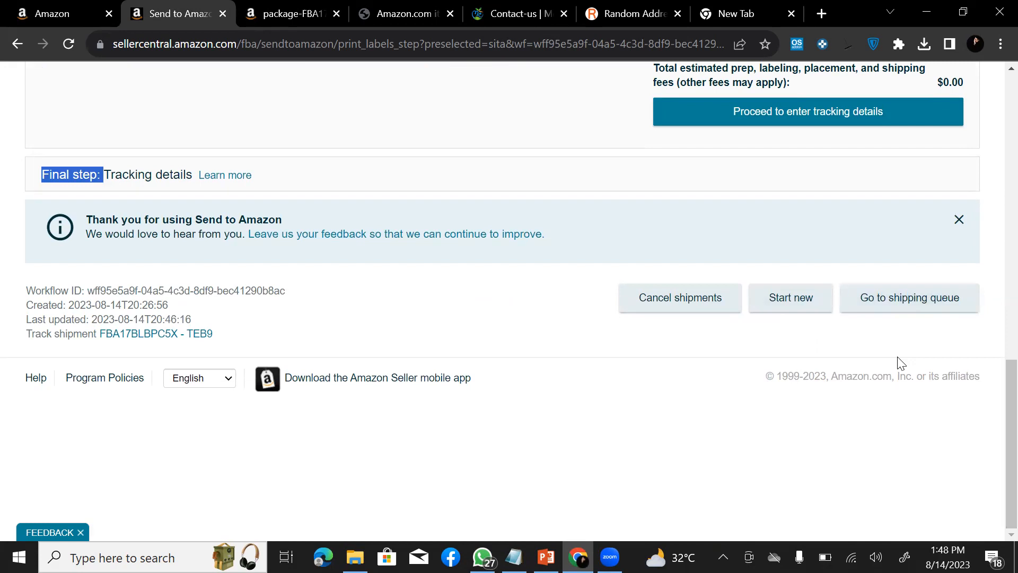
pyautogui.scroll(4, 703, 273)
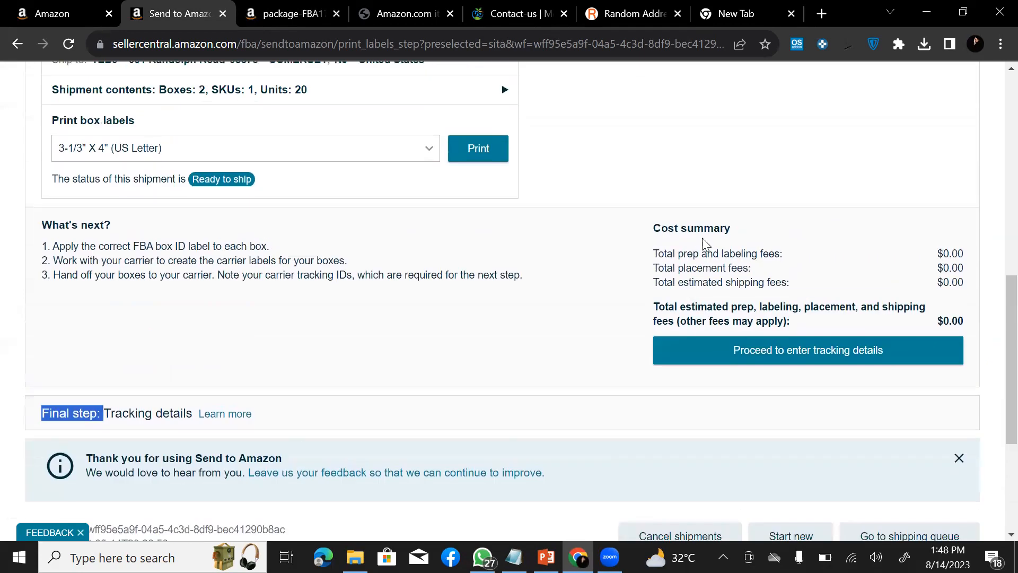
pyautogui.scroll(9, 703, 244)
pyautogui.scroll(-1, 673, 264)
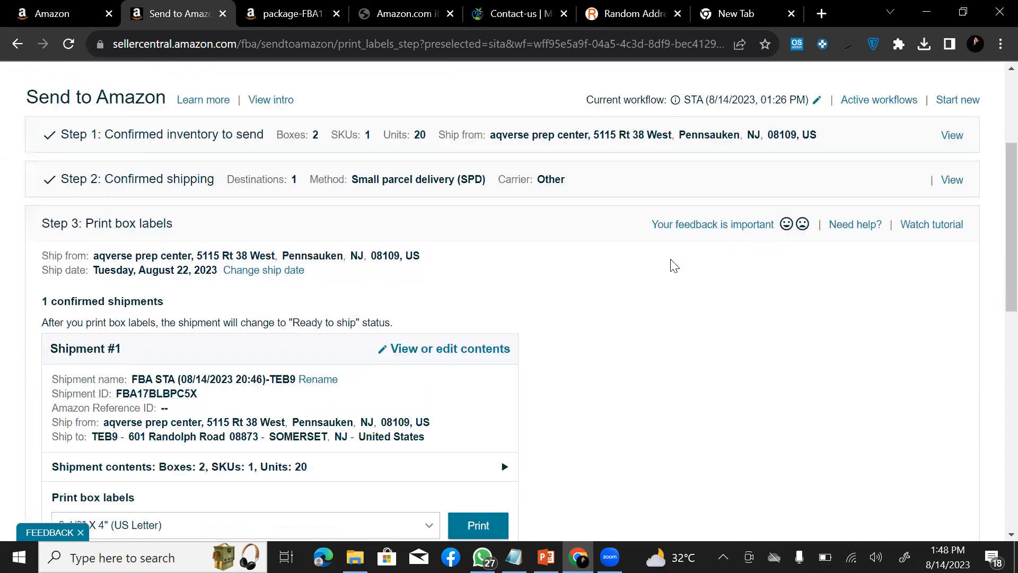
# - Cancel all shipments in this workflow, confirming that the generated labels will be destroyed, and check the shipment's status in the Shipping Queue
pyautogui.scroll(-8, 674, 263)
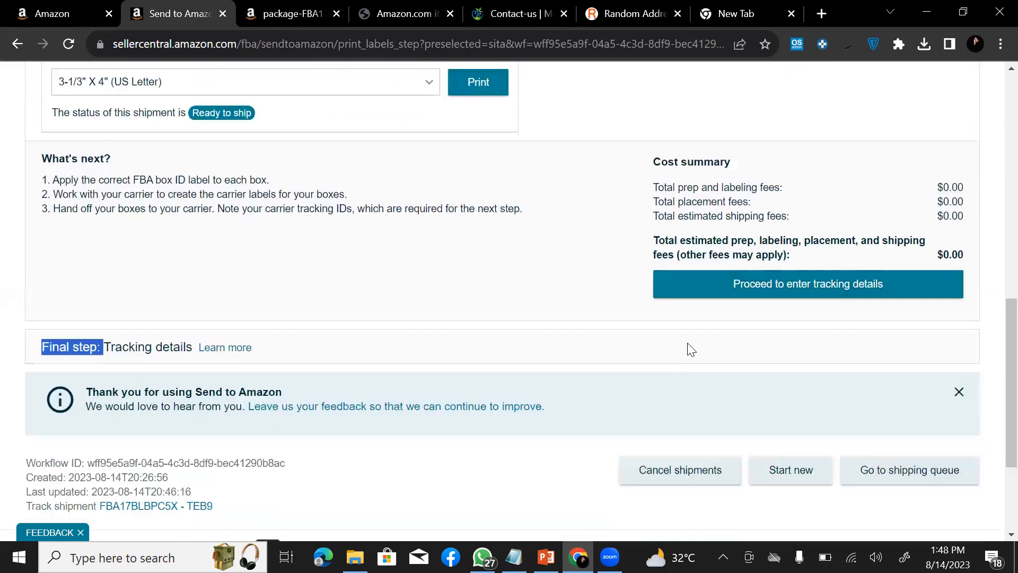
pyautogui.scroll(-3, 689, 348)
pyautogui.click(664, 312)
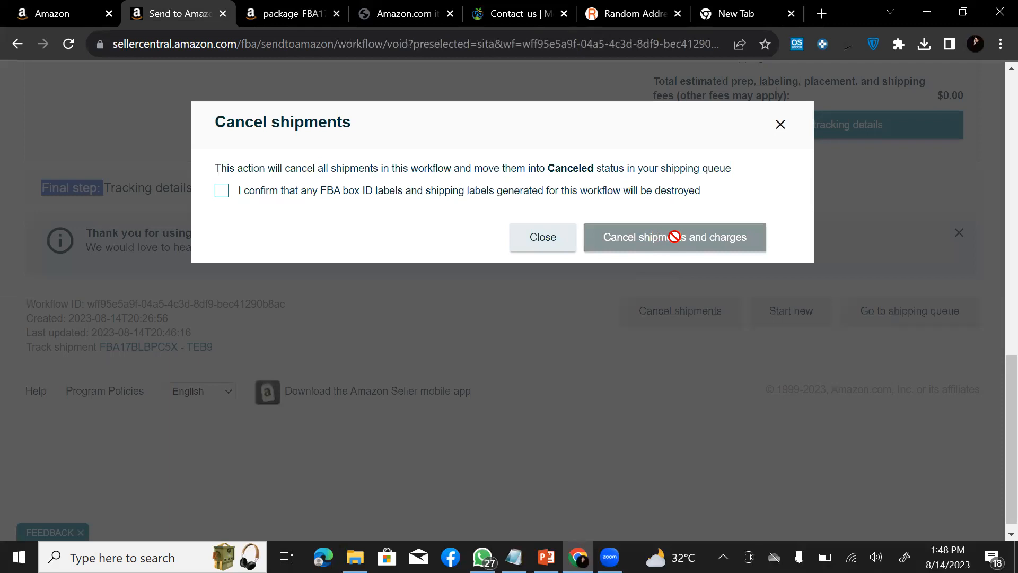
pyautogui.click(221, 191)
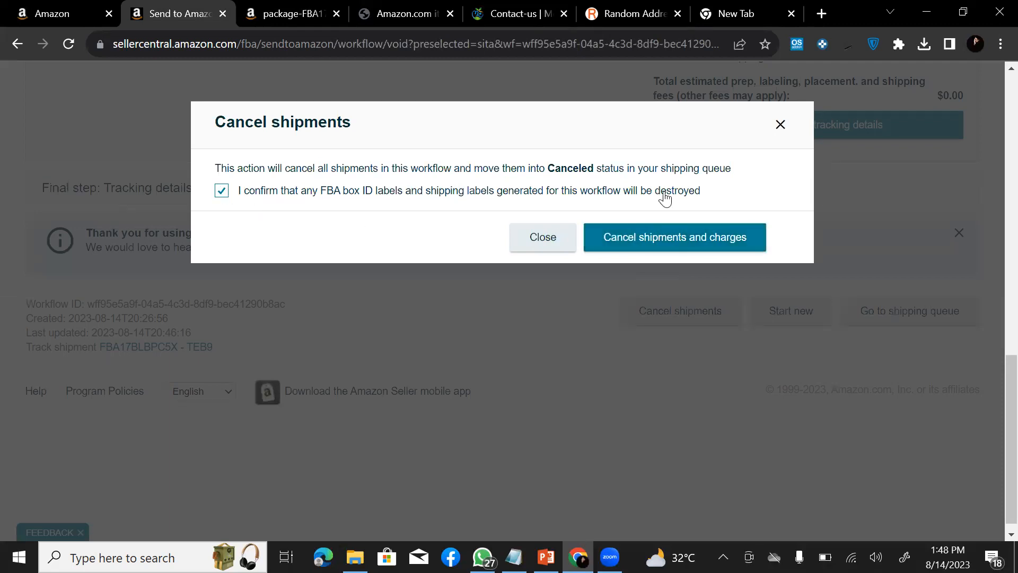
pyautogui.click(696, 243)
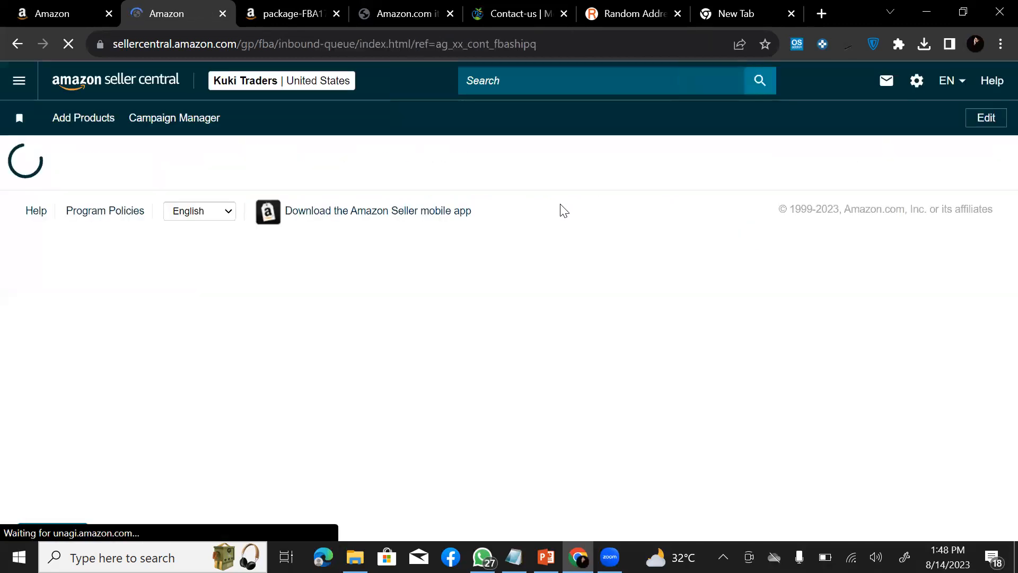
pyautogui.scroll(-5, 626, 371)
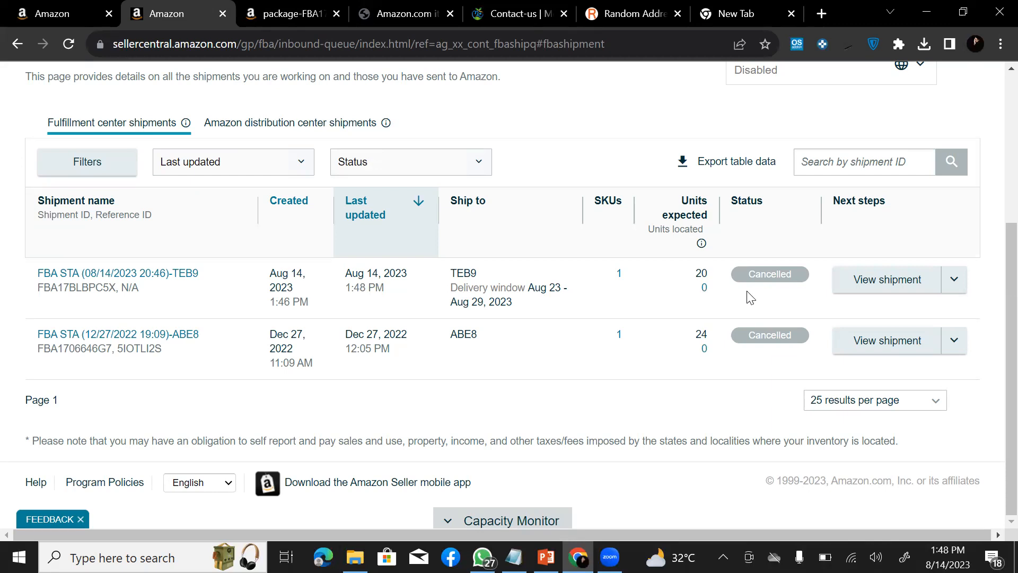
pyautogui.scroll(5, 709, 302)
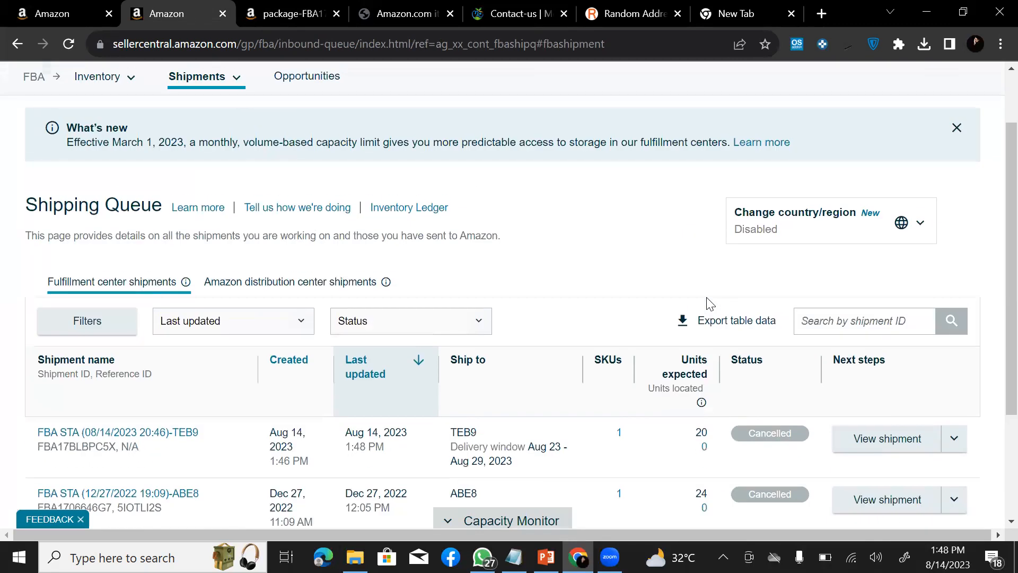